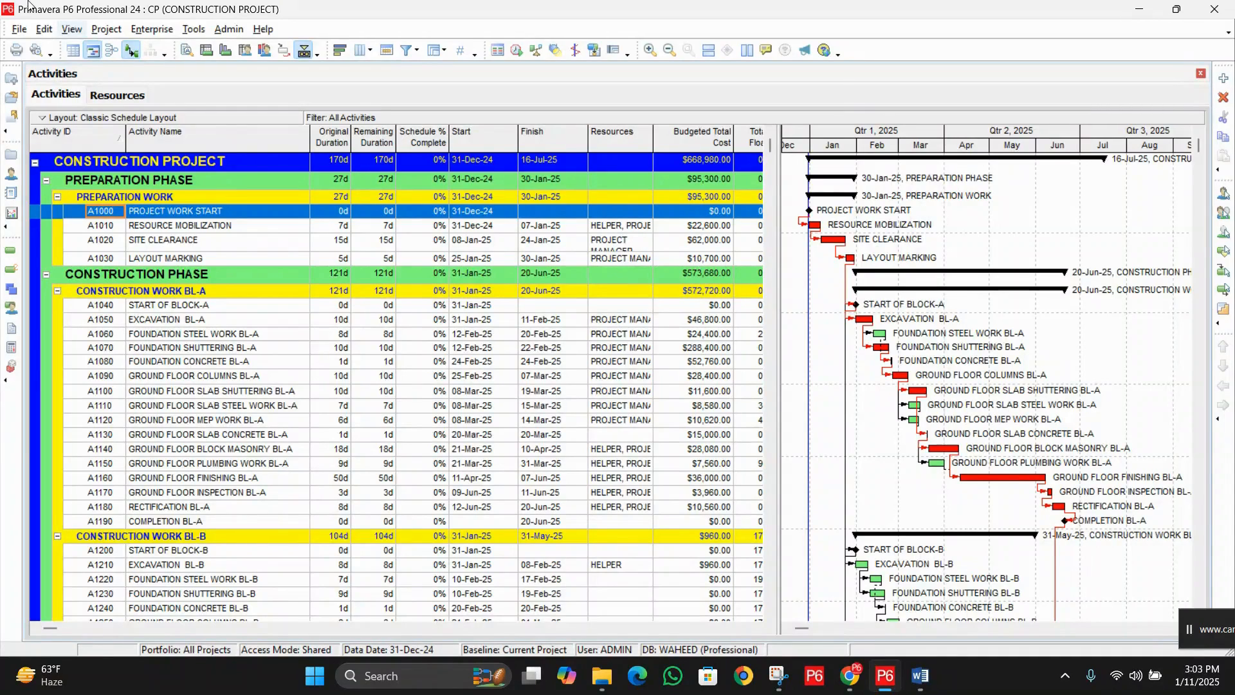
- Open the activity filter settings and bring up the list of default filters
left_click(73, 30)
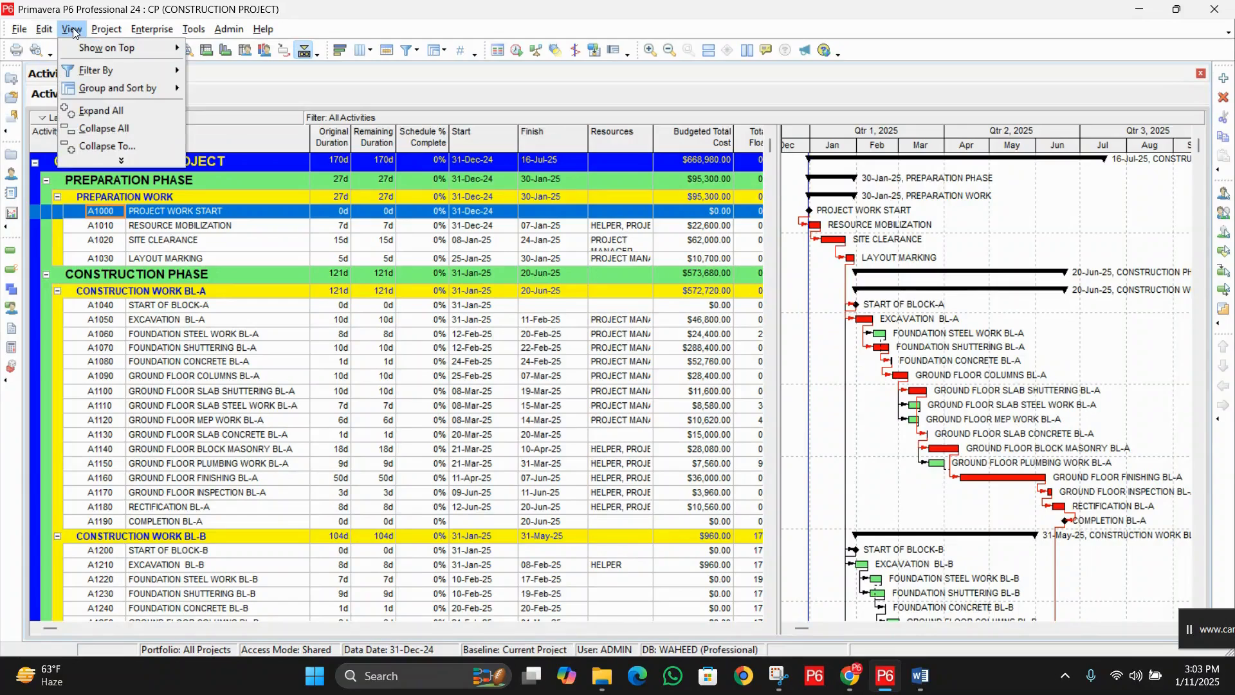
left_click(94, 72)
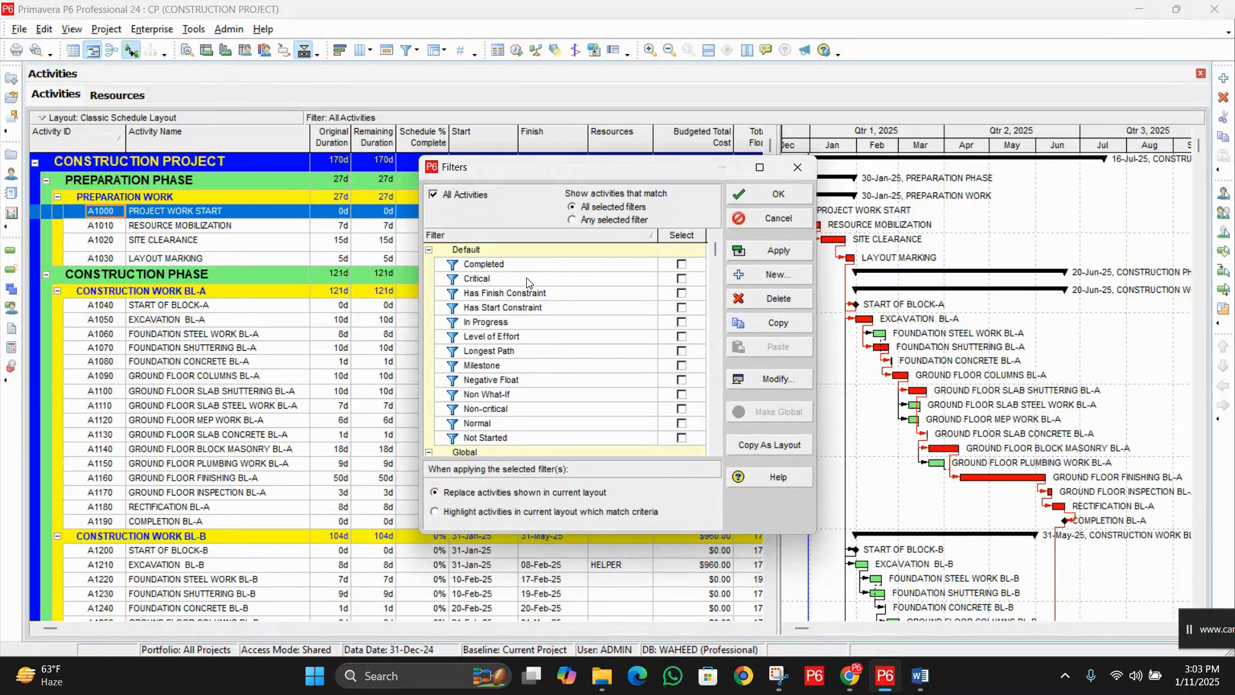
left_click(429, 250)
left_click(431, 251)
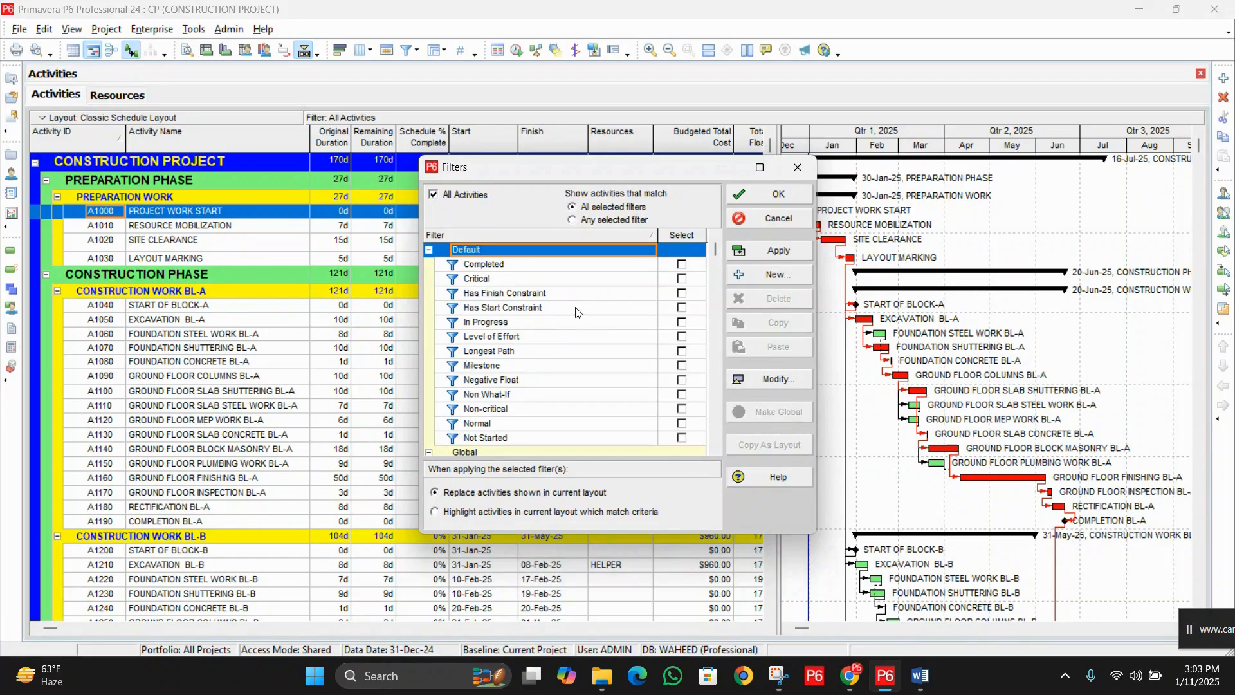
mouse_move(849, 675)
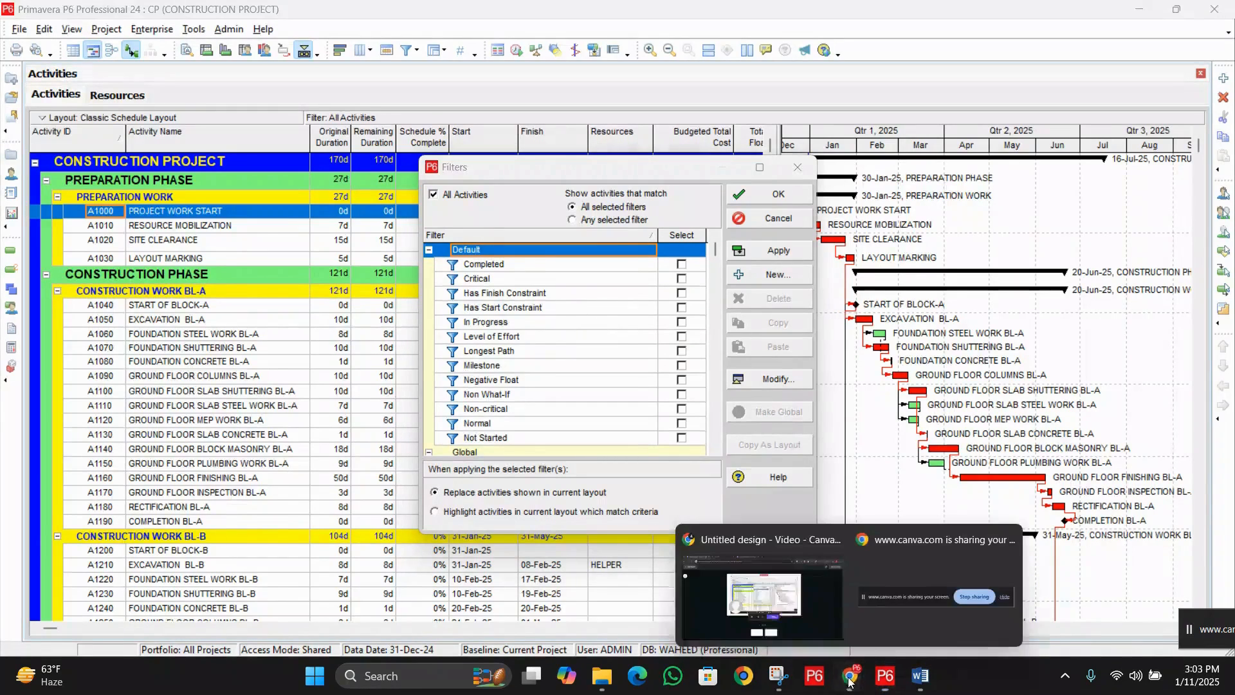
left_click(764, 601)
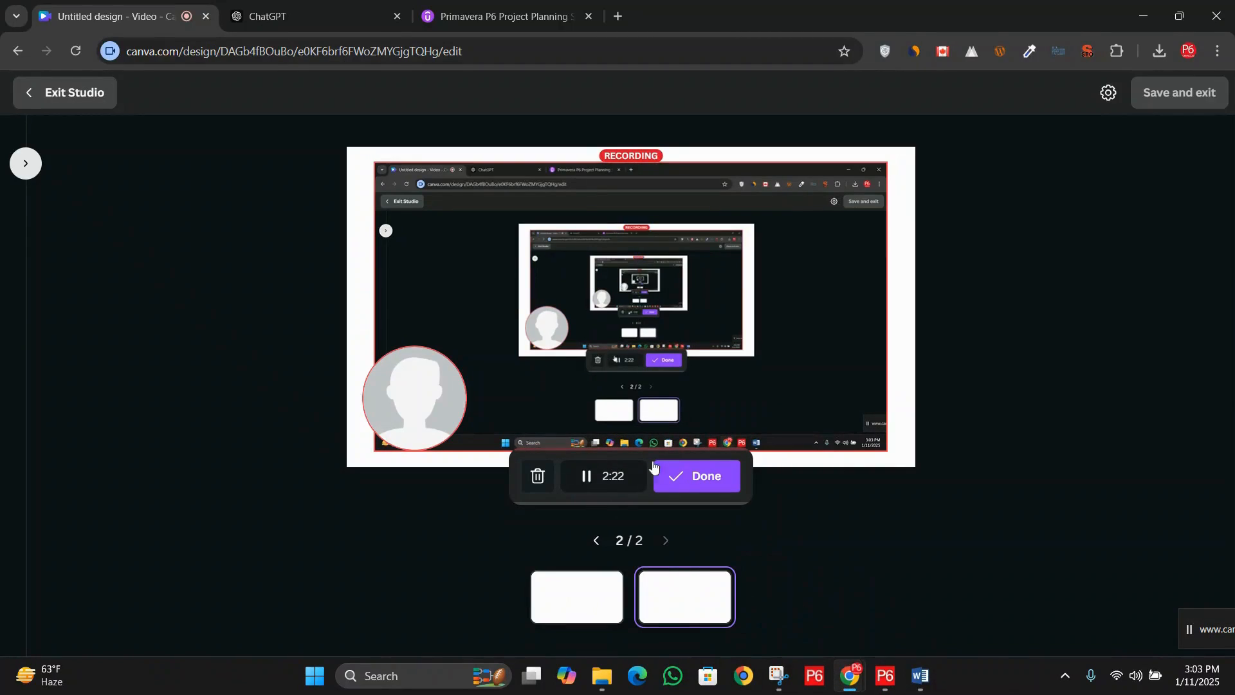
mouse_move(885, 676)
left_click(897, 589)
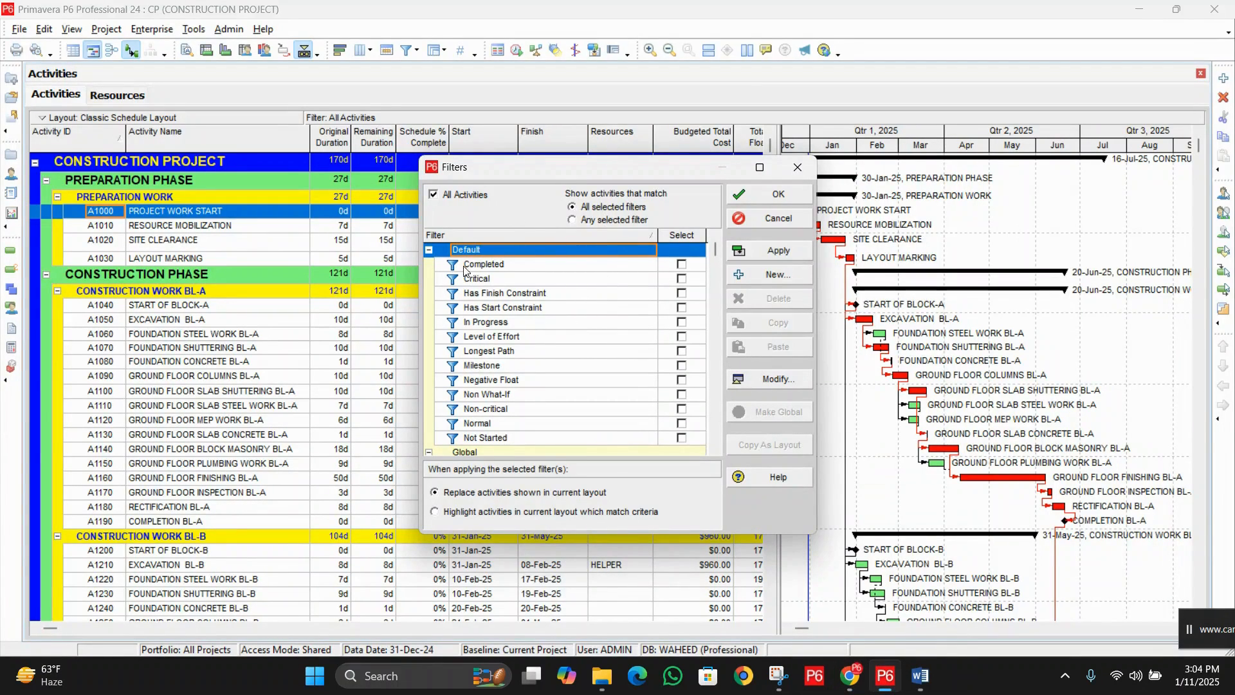
- Apply the default Critical filter to the construction project's activities and move the filter window clear of the schedule
scroll(575, 326, "down", 3)
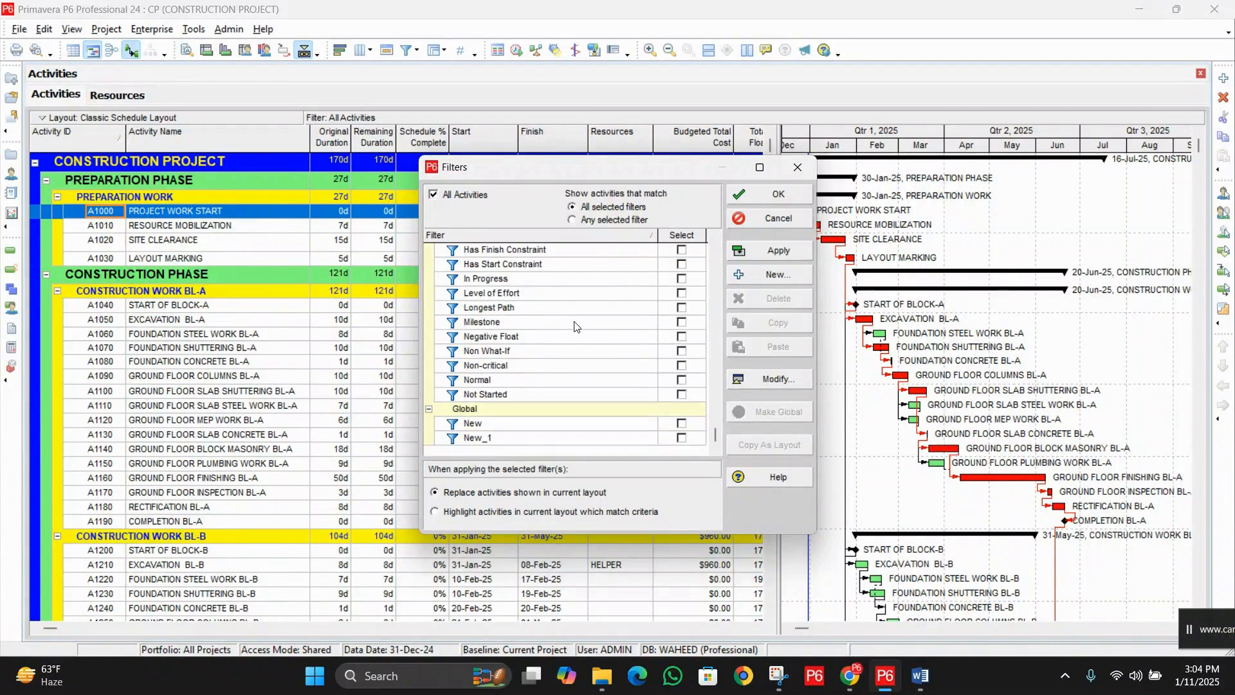
scroll(574, 326, "up", 3)
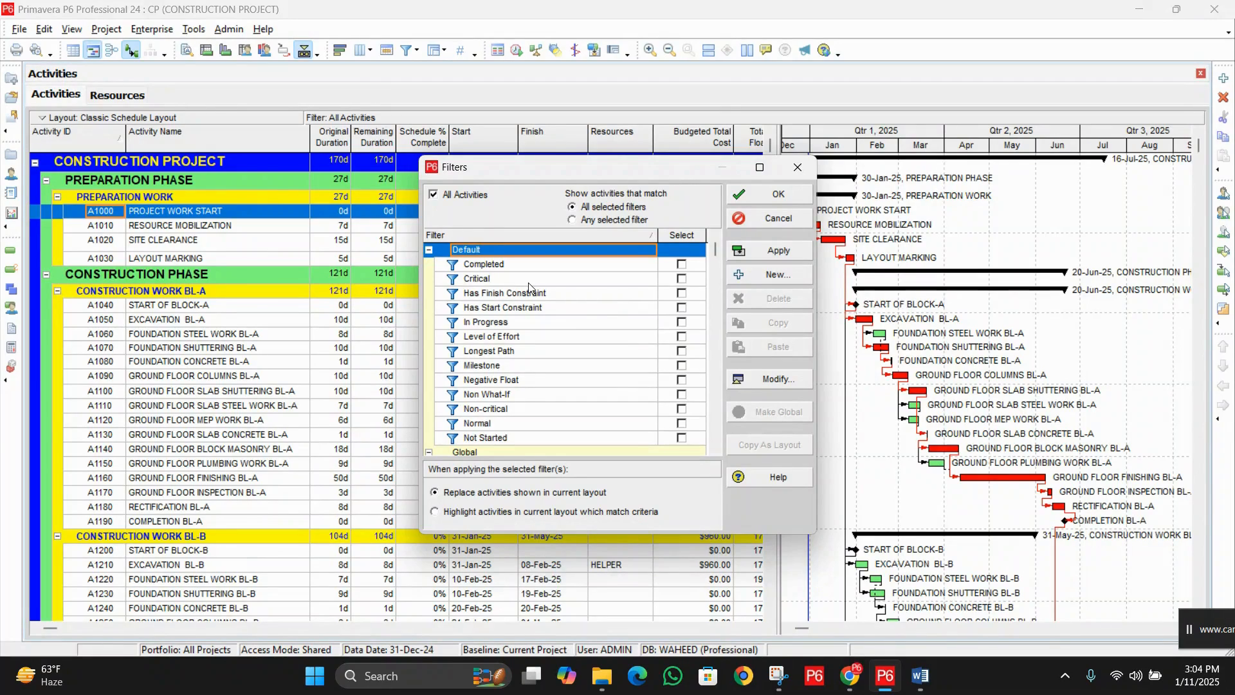
left_click(682, 281)
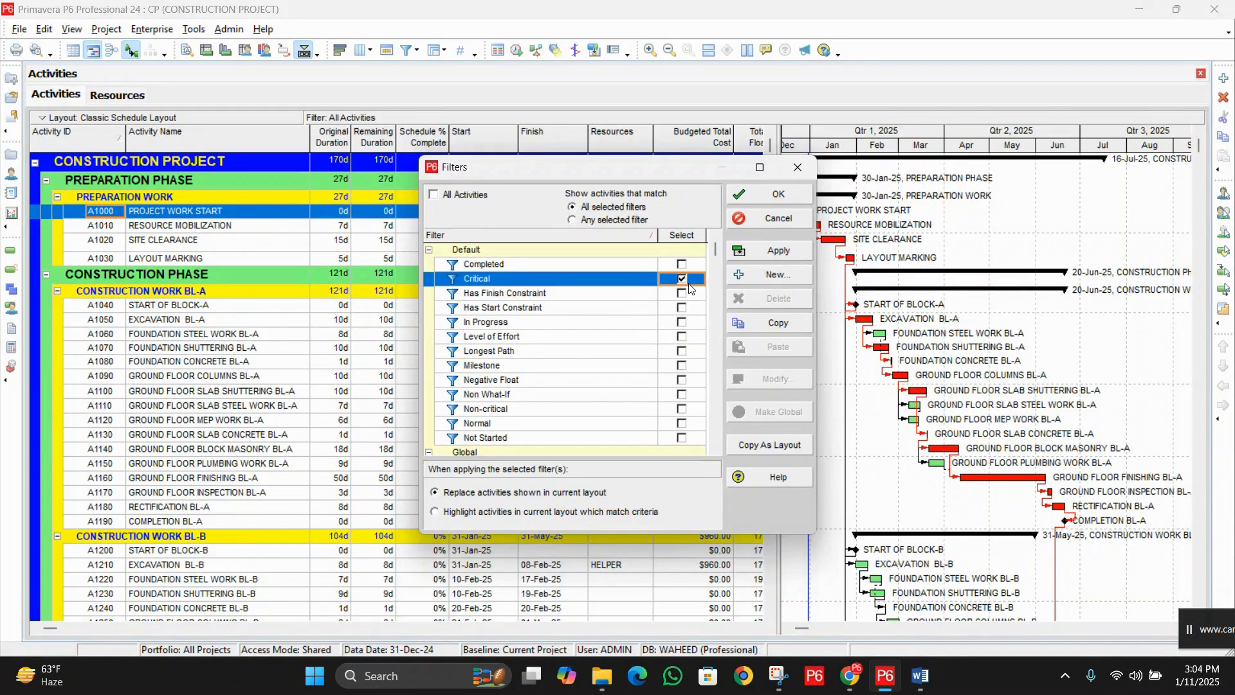
left_click(787, 250)
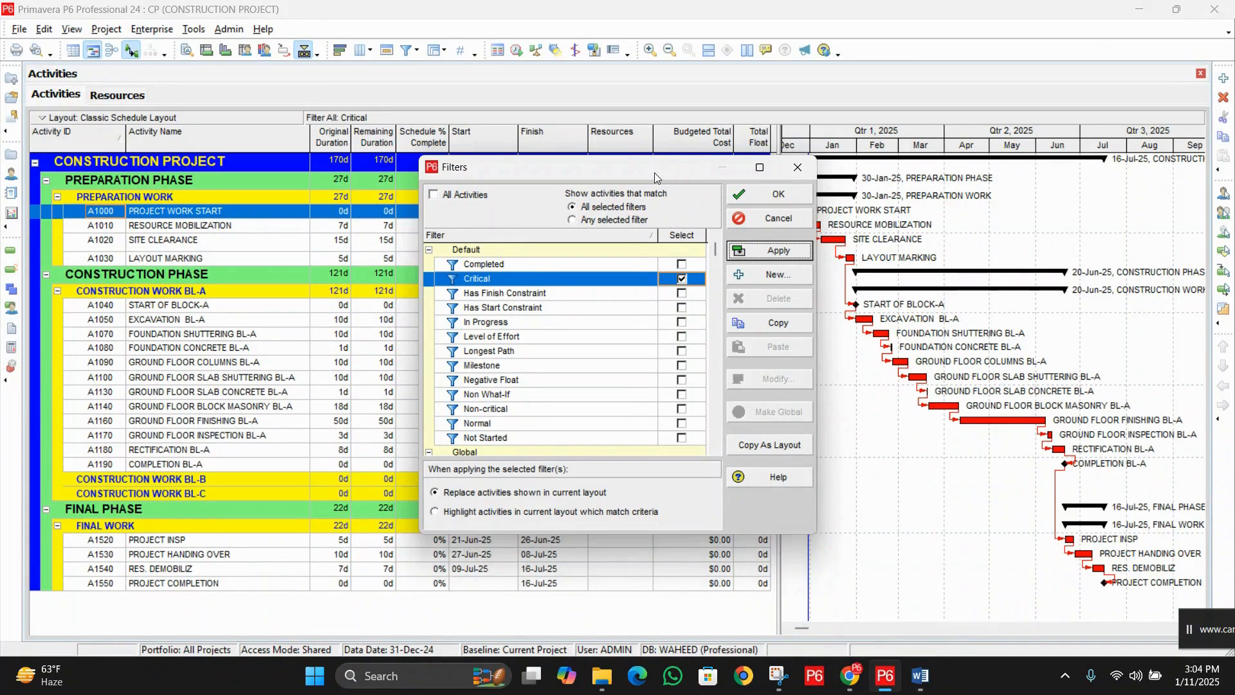
left_click_drag(654, 169, 679, 60)
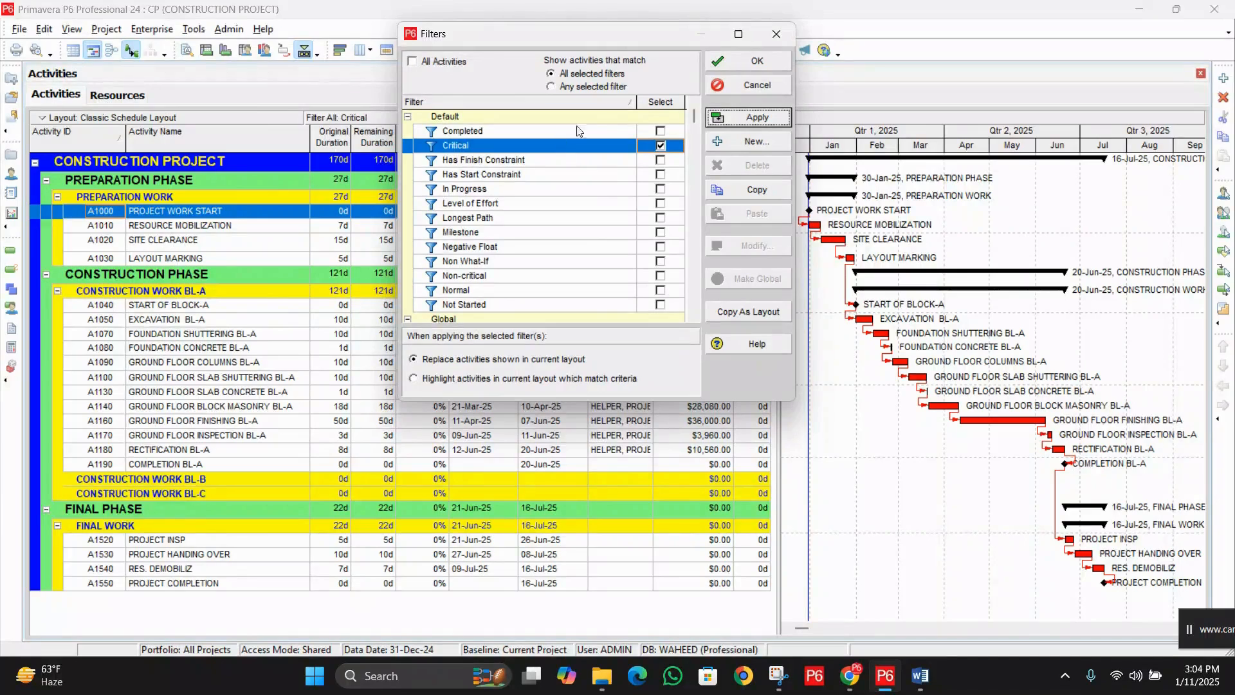
- Remove the Critical filter and apply the default Milestone filter to the project's activities instead
left_click(661, 146)
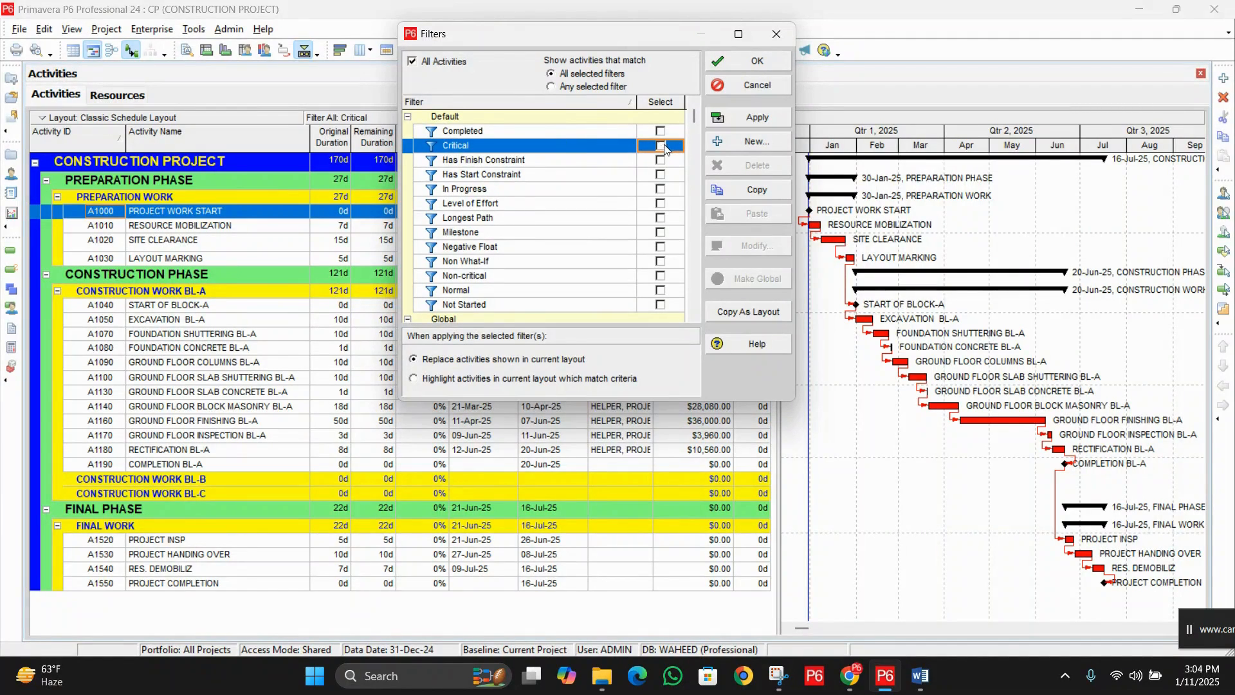
left_click(765, 119)
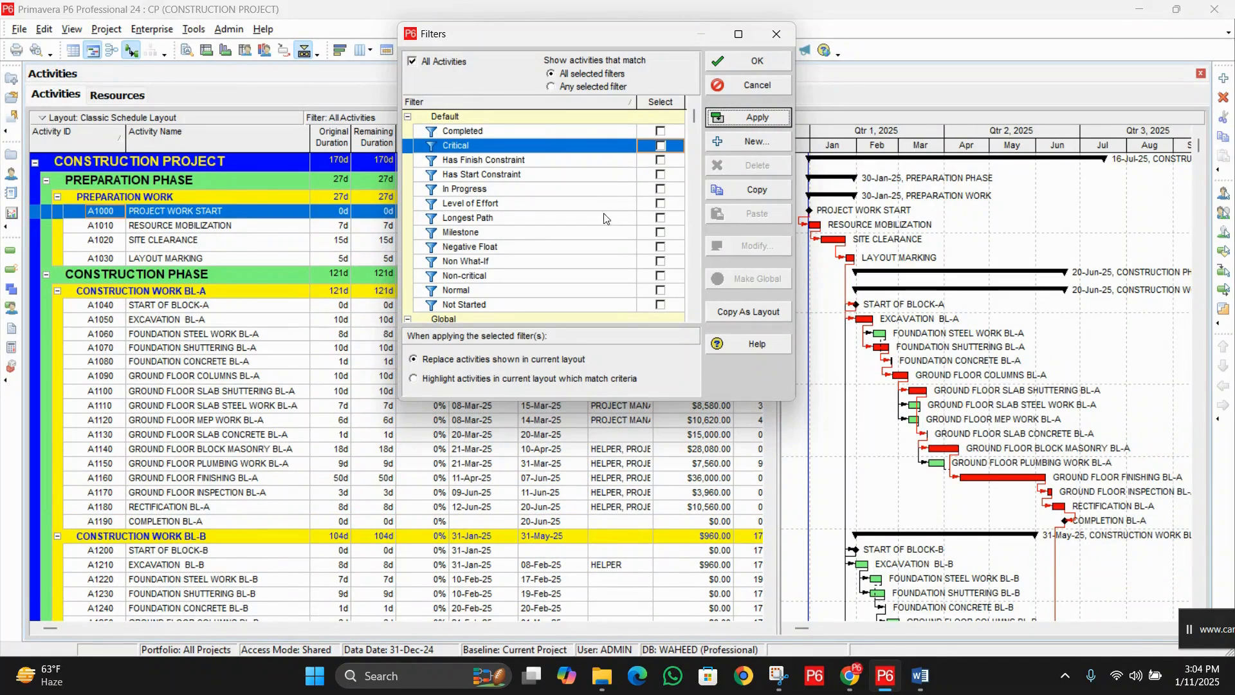
left_click(661, 233)
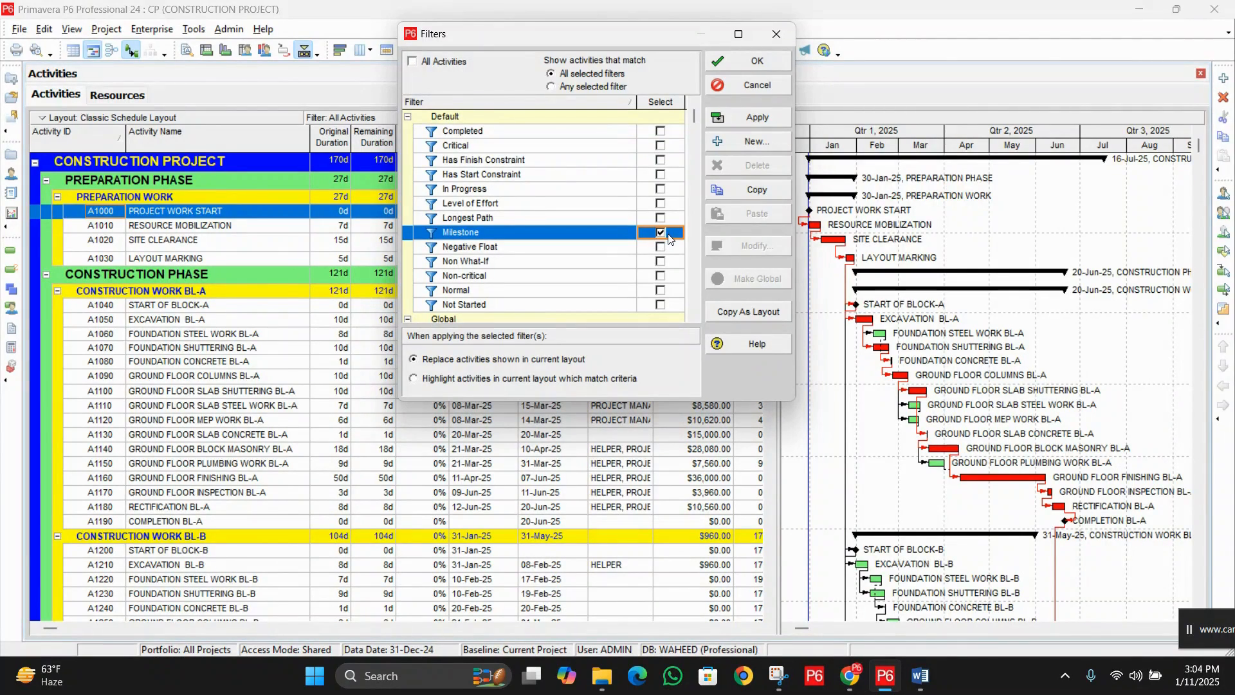
left_click(740, 119)
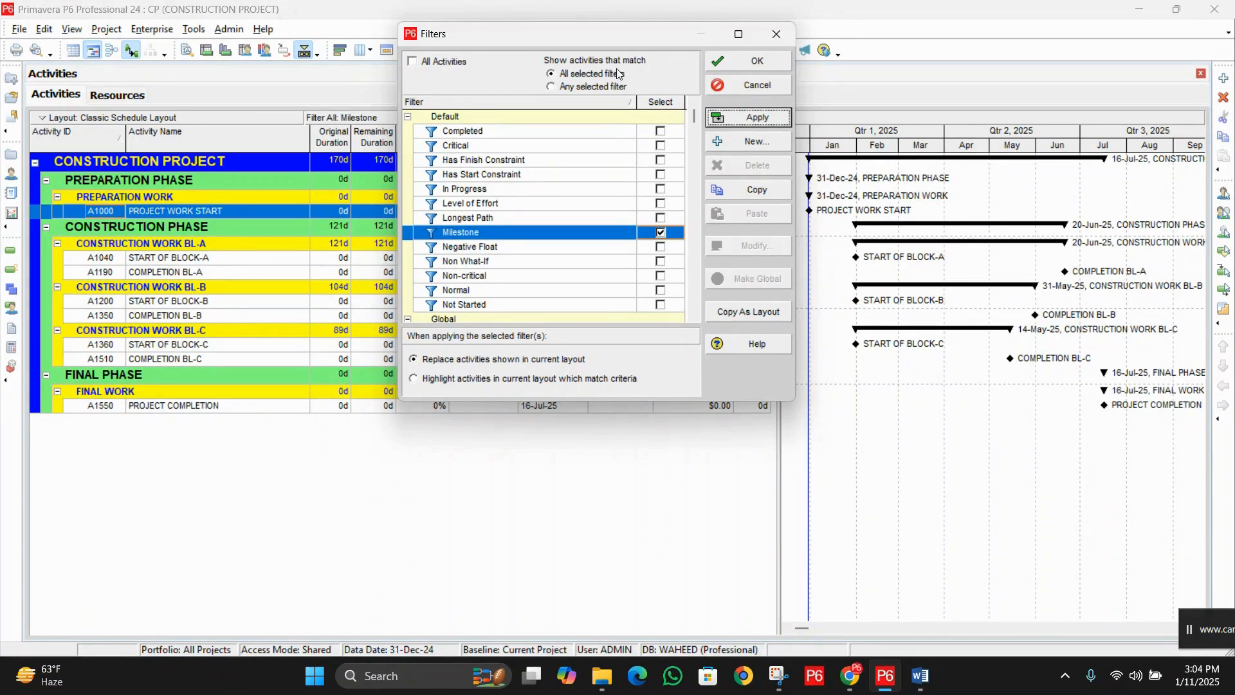
left_click_drag(577, 40, 629, 107)
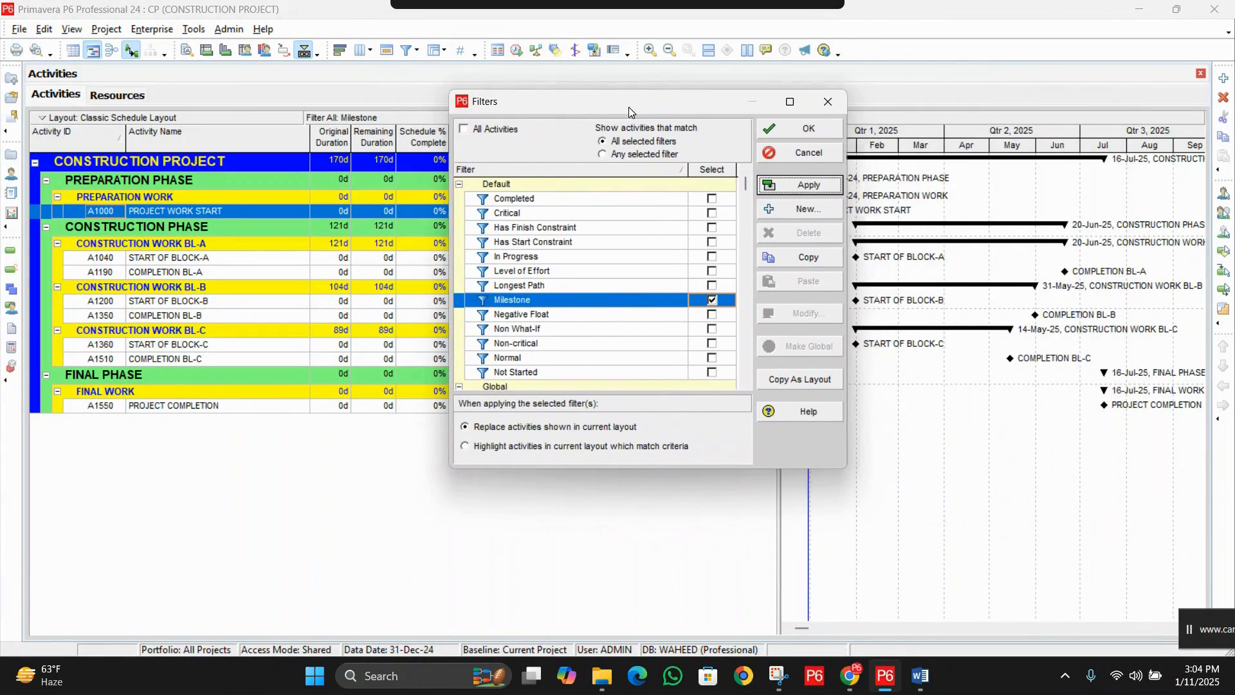
- Deselect the Milestone filter and apply the change to show all activities again
left_click(712, 301)
left_click(809, 187)
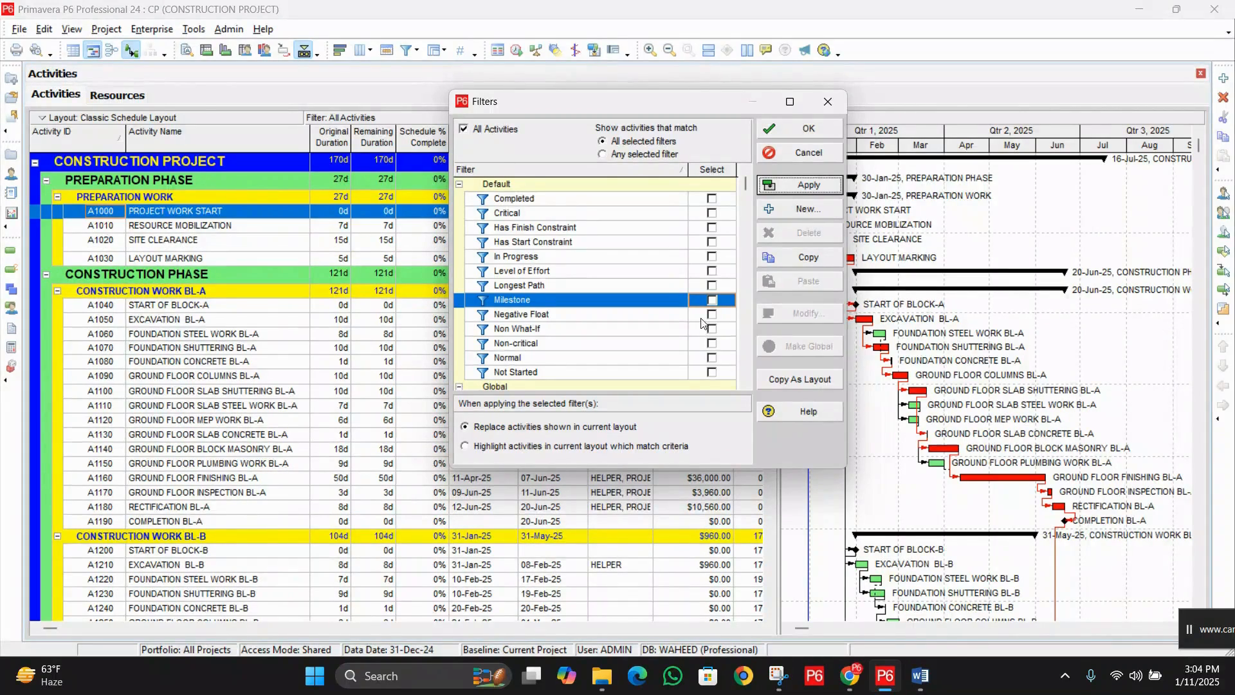
scroll(701, 327, "down", 1)
scroll(702, 326, "up", 1)
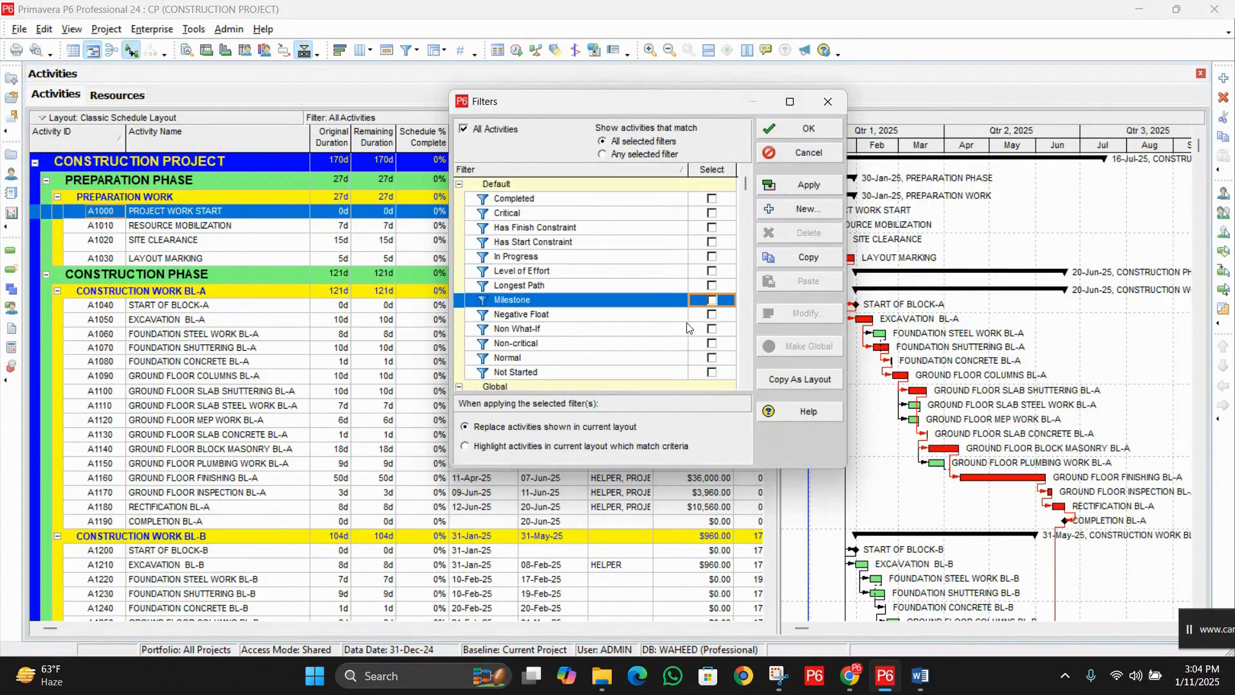
left_click(665, 263)
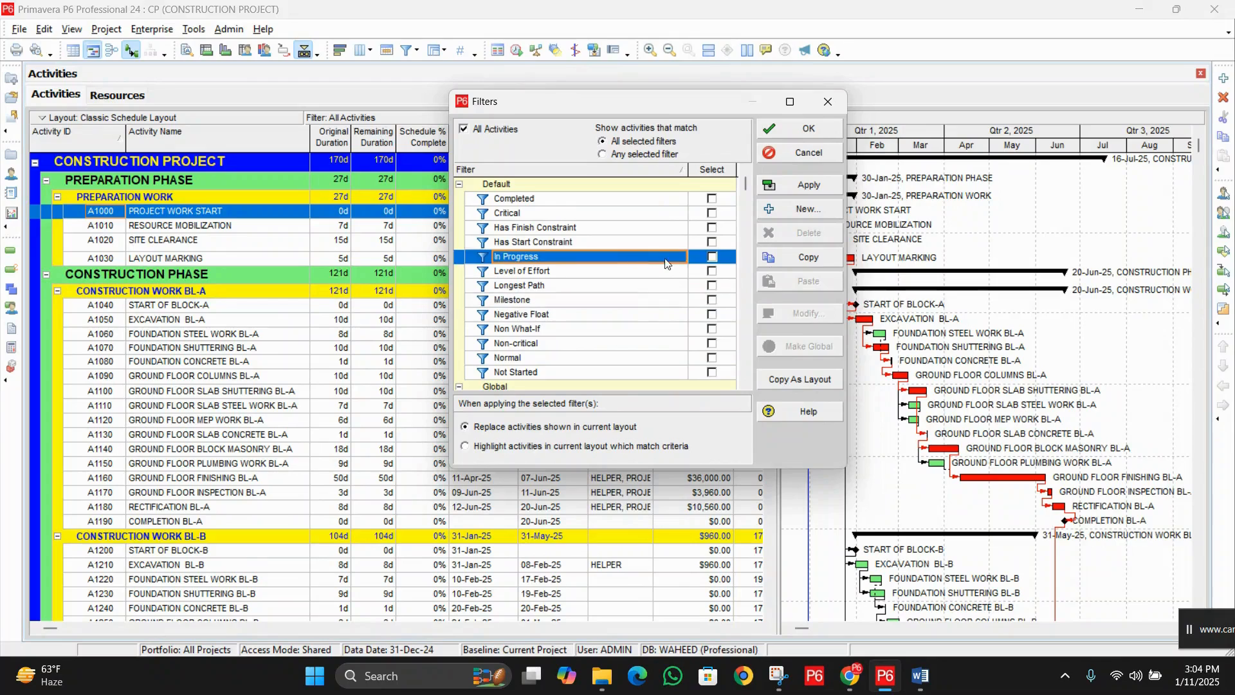
left_click(648, 290)
left_click(654, 316)
scroll(656, 317, "down", 1)
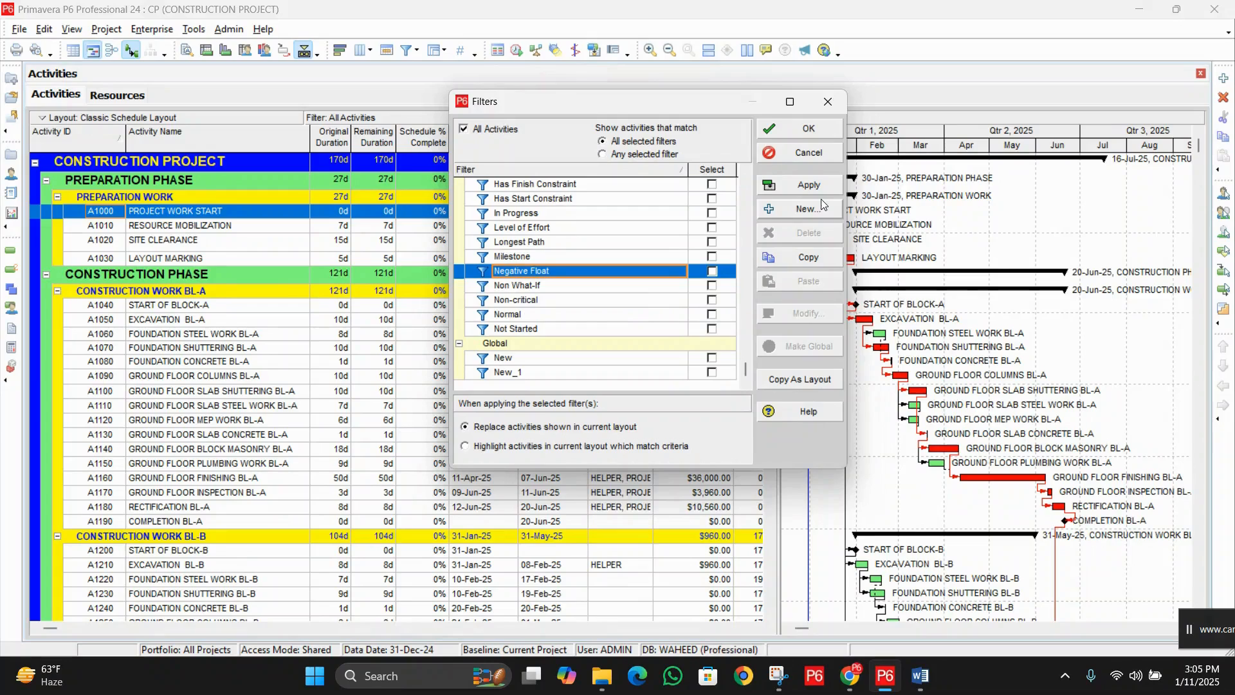
- Create a new user-defined activity filter named ACTIVITY NAME END WITH BL-B
left_click(800, 215)
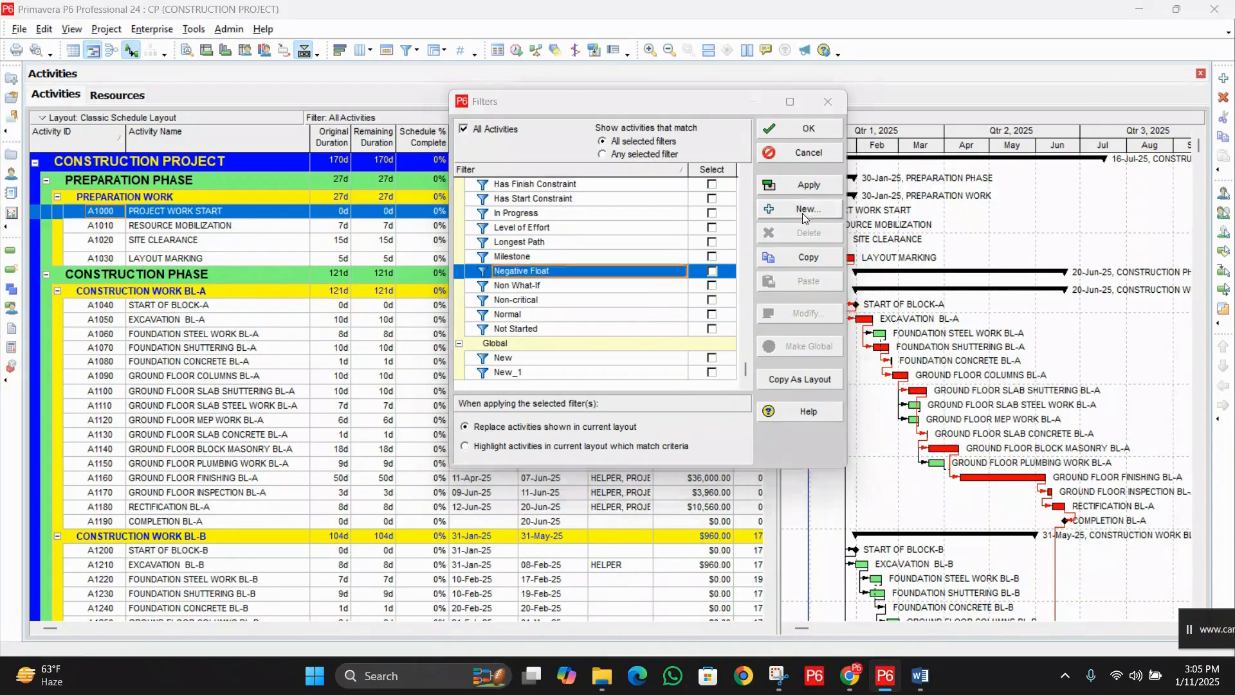
left_click_drag(683, 215, 735, 203)
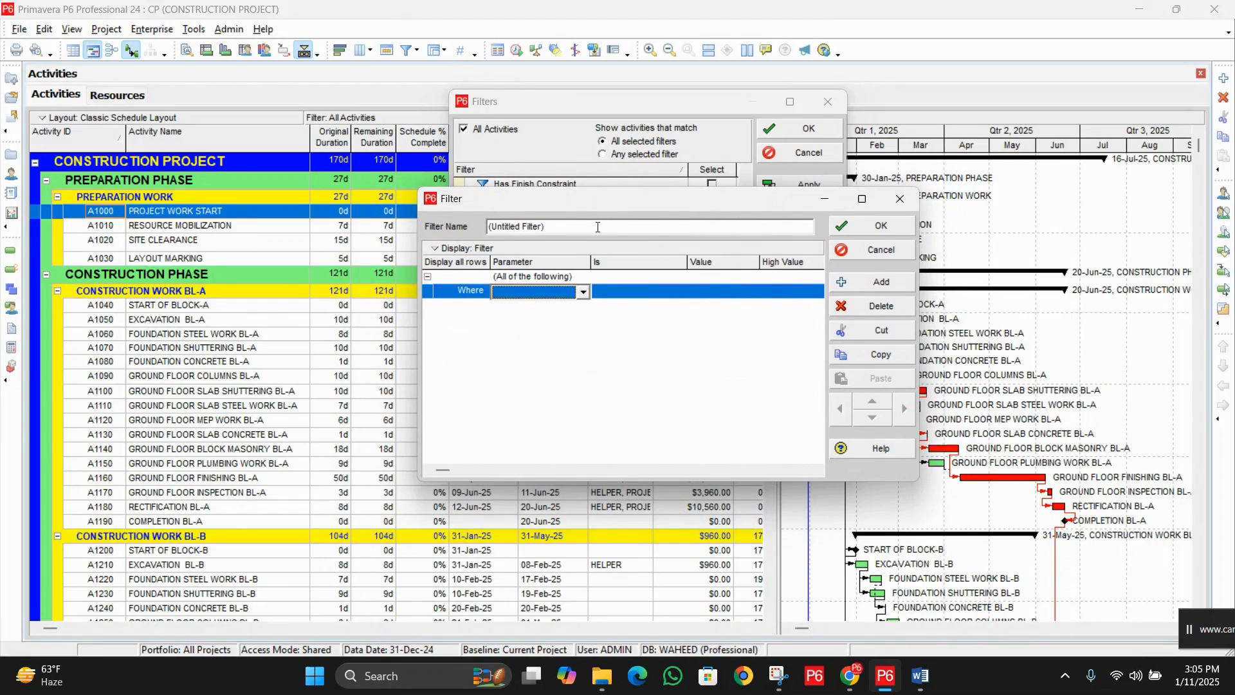
left_click_drag(597, 227, 376, 230)
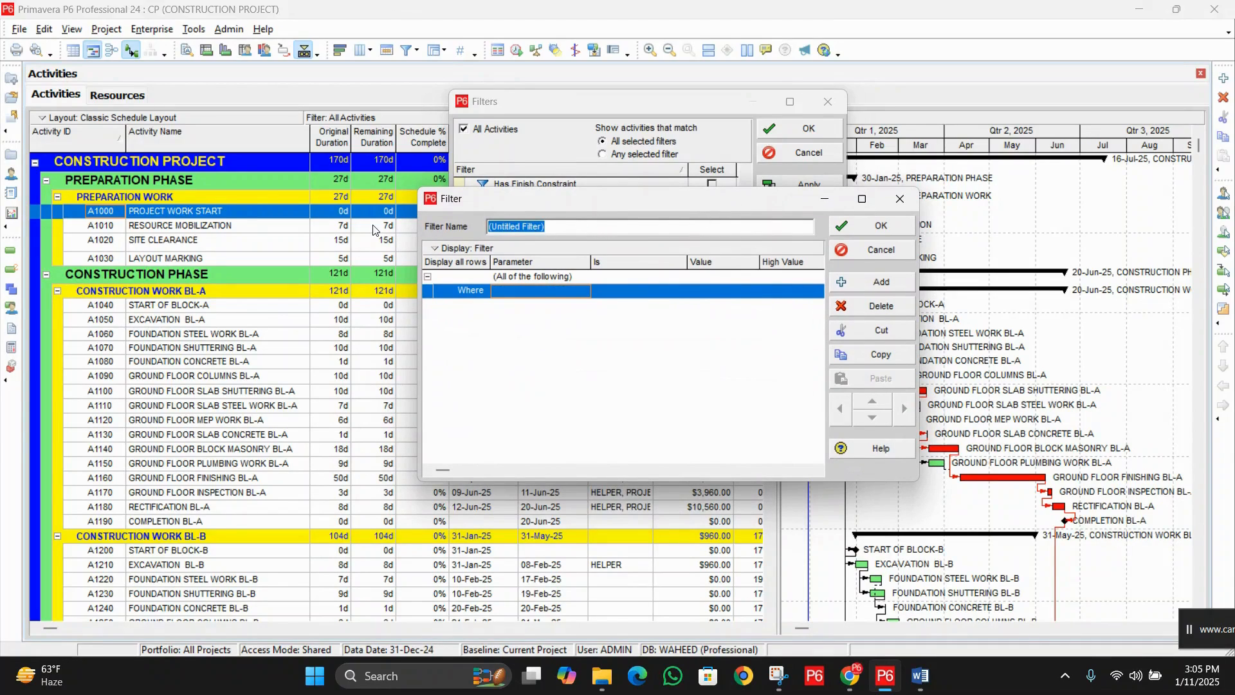
type("ac")
key("BackSpace")
type("ACTIVIT")
key("BackSpace")
type("TY NAME END WITH")
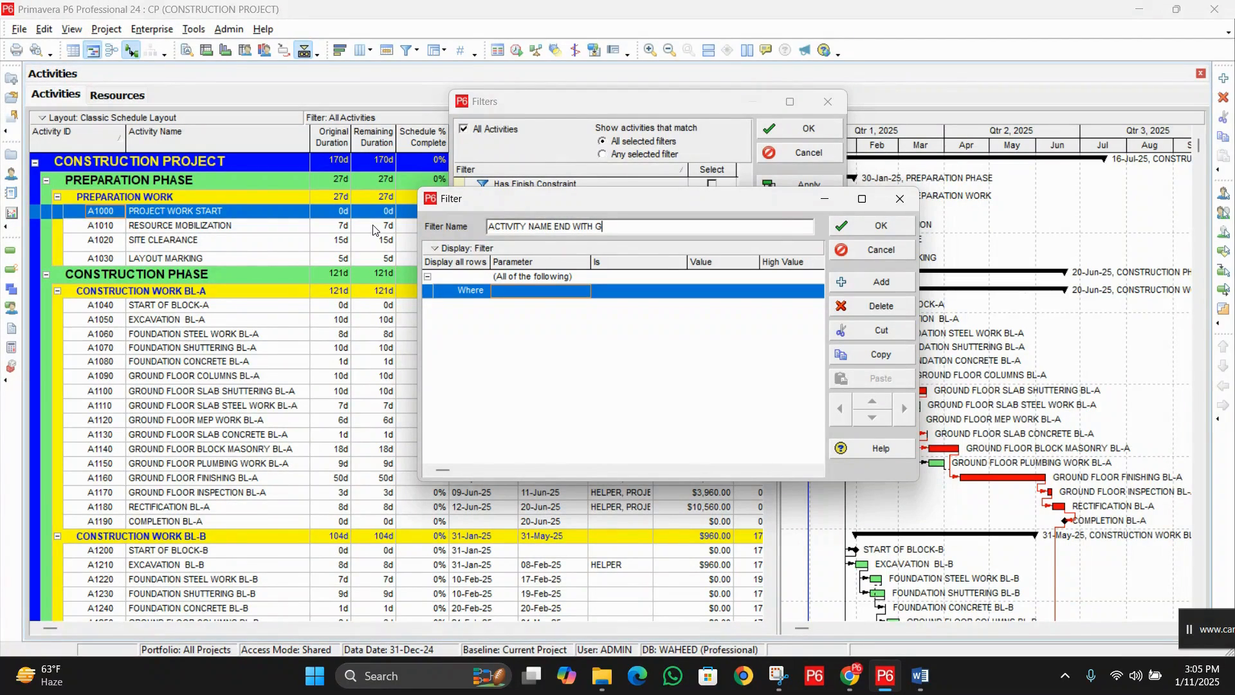
type(" BL- BL-B")
left_click_drag(616, 227, 497, 226)
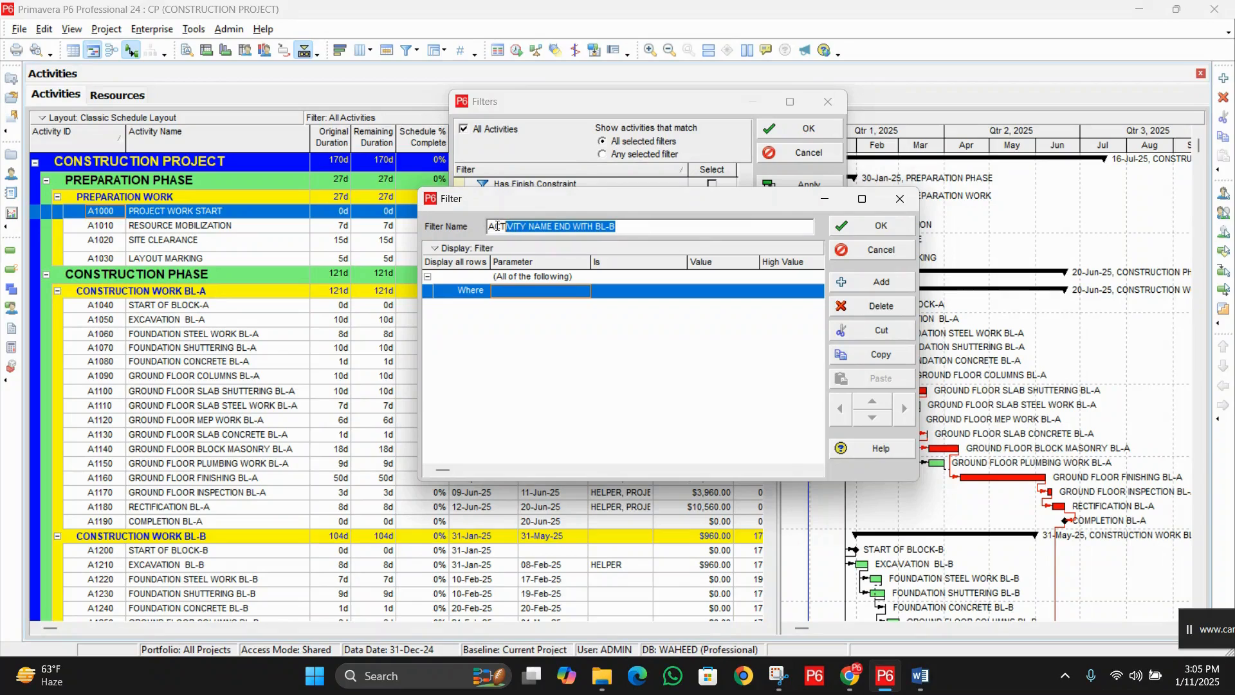
left_click(527, 226)
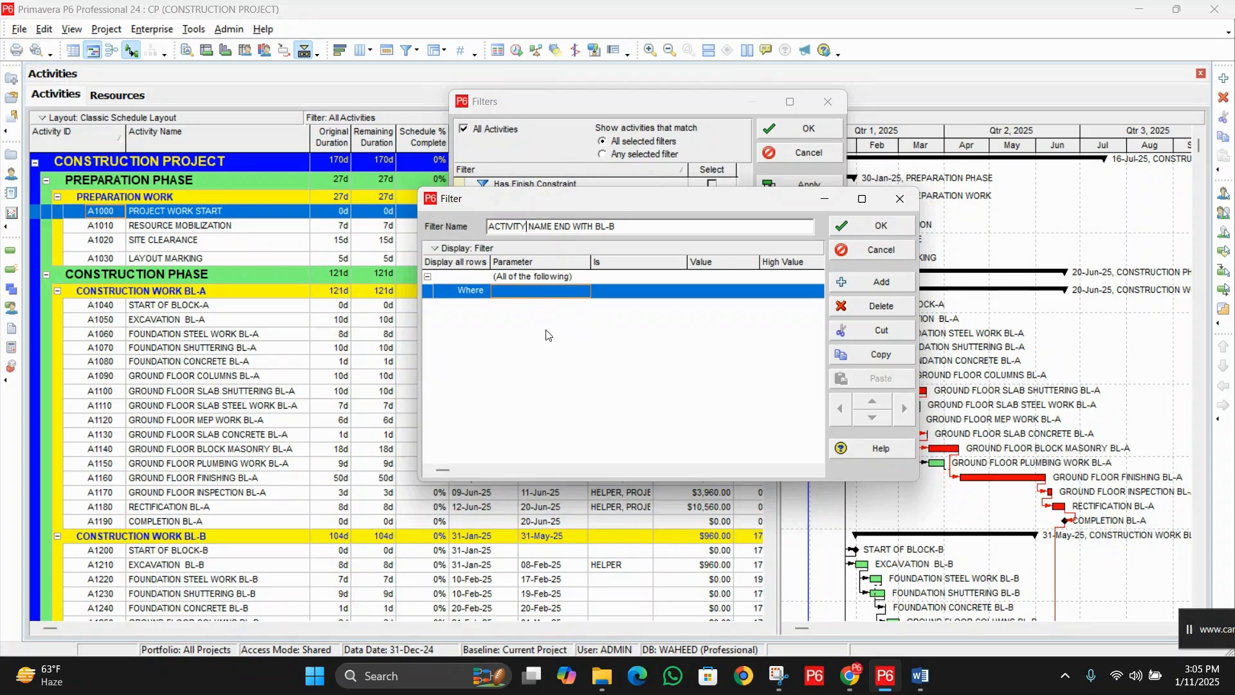
- Set the parameter of the new filter's first condition to Activity Name
left_click(538, 294)
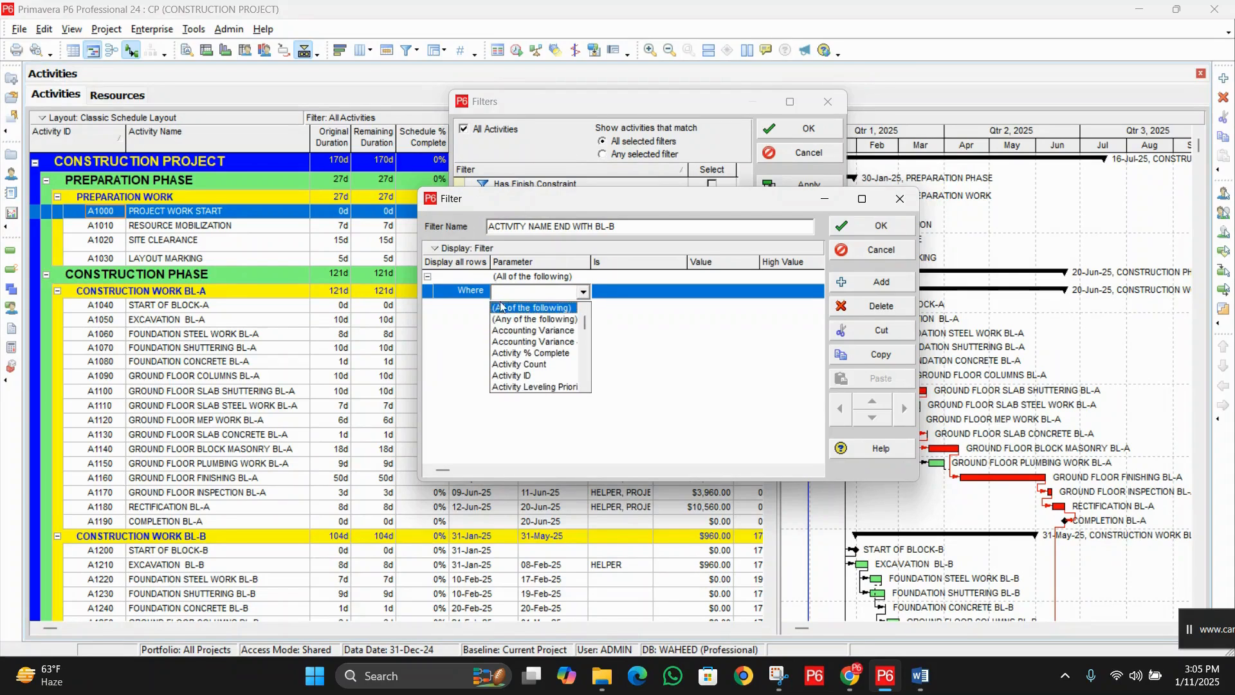
left_click(651, 337)
left_click(542, 292)
key("a")
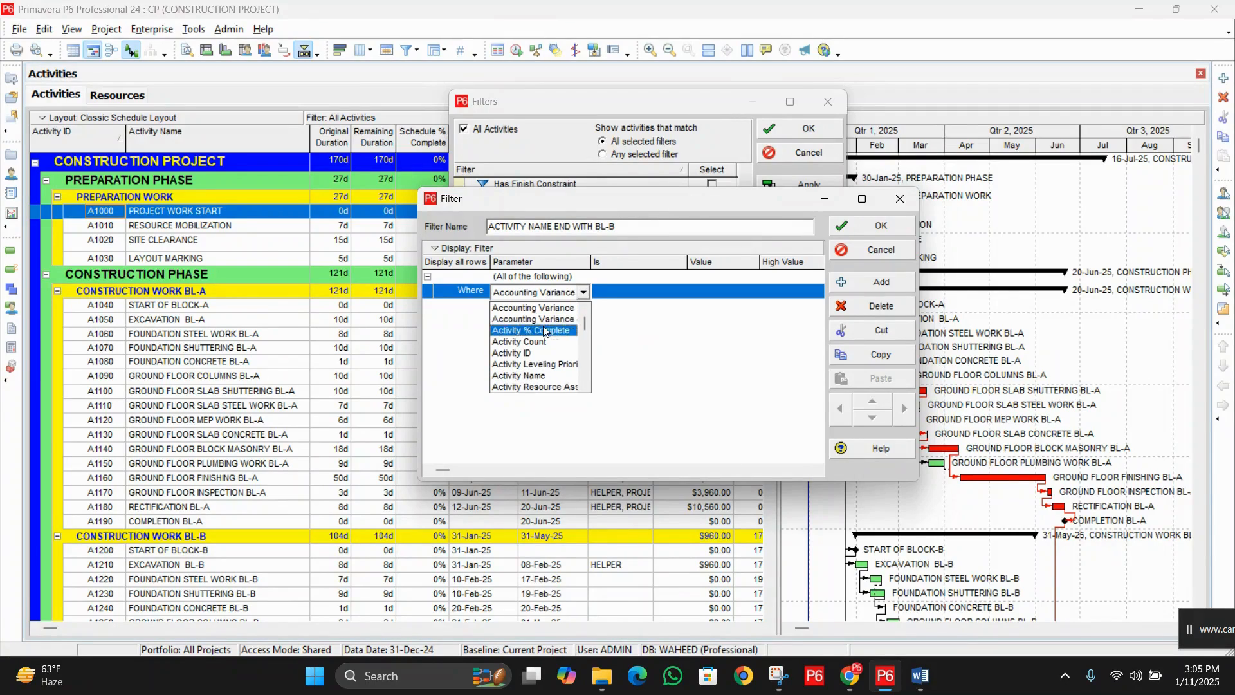
left_click(546, 375)
- Complete the Activity Name condition with the operator "ends with" and the value BL-B
left_click(655, 293)
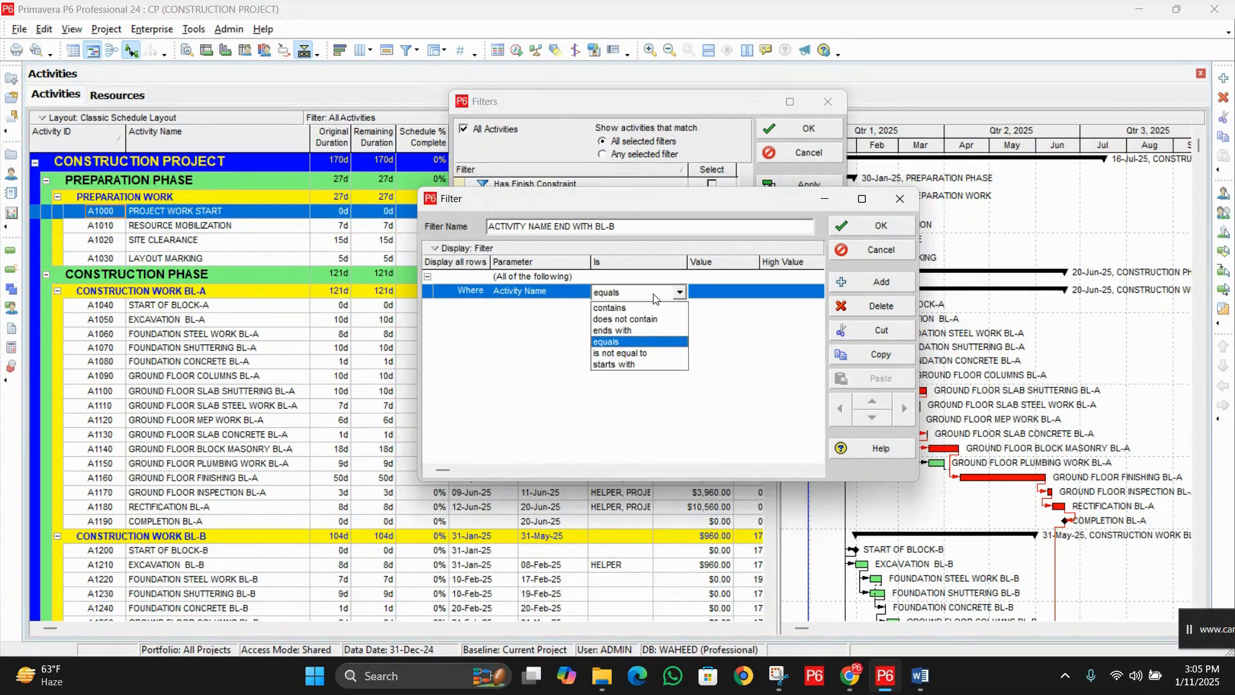
left_click(655, 297)
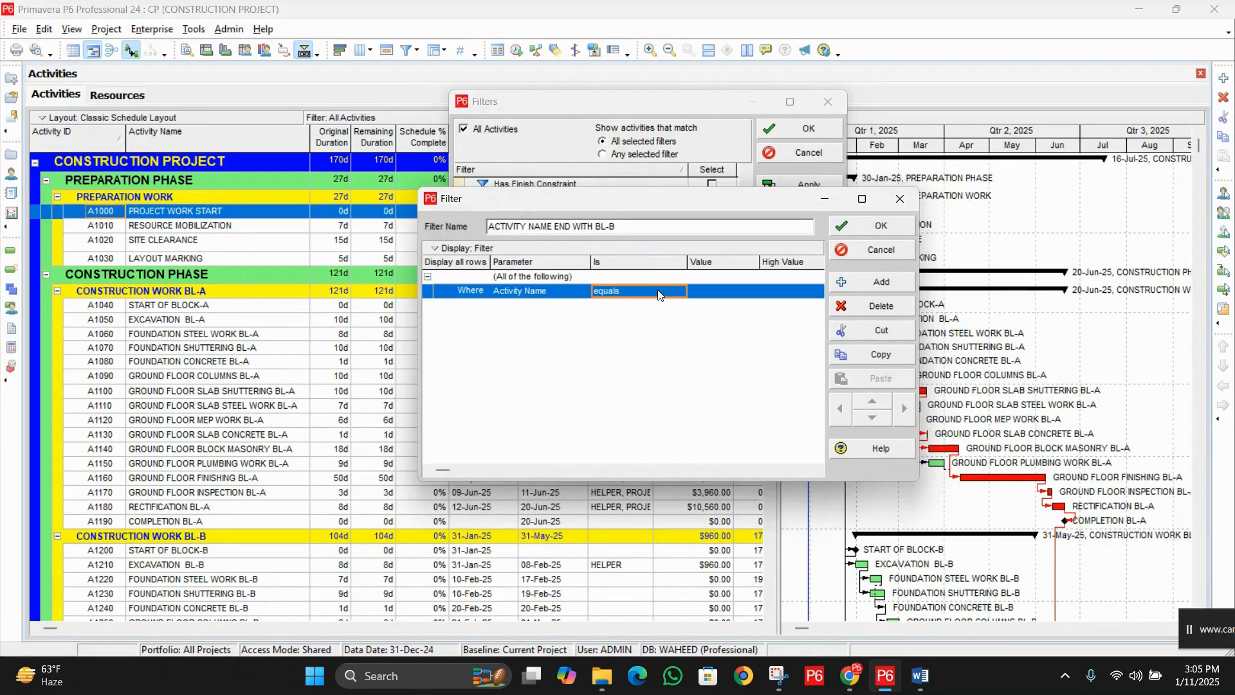
left_click(658, 295)
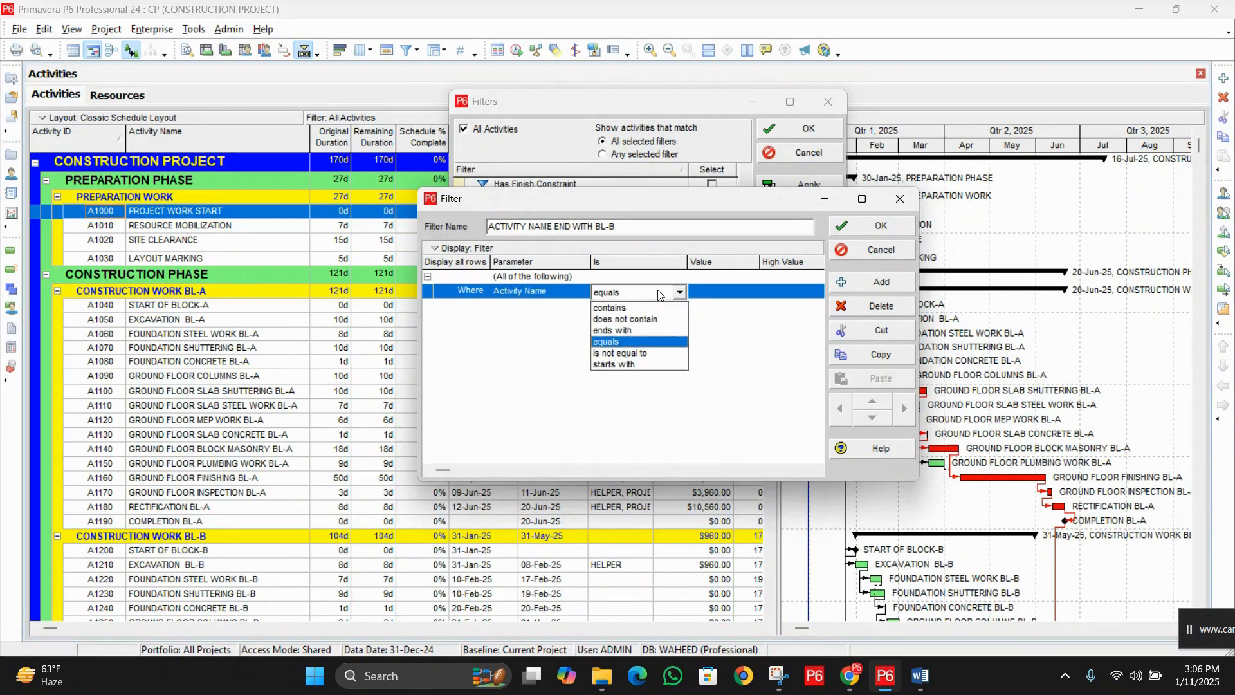
left_click(644, 331)
left_click(725, 290)
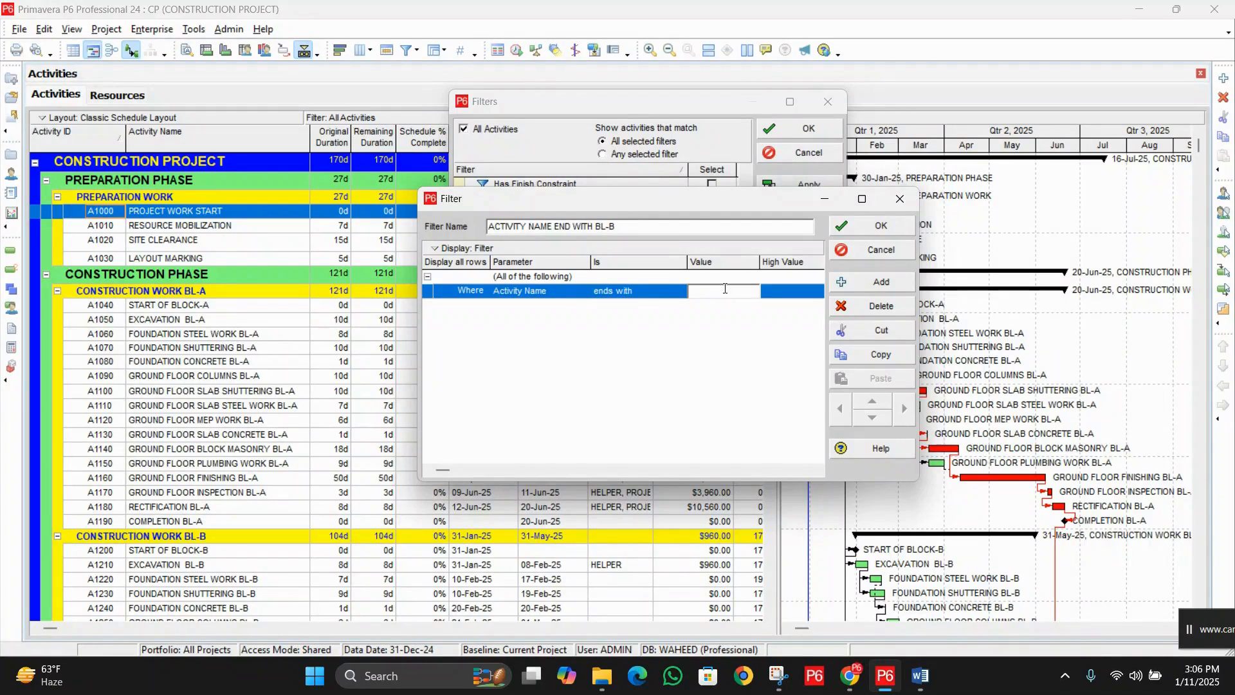
type("BL-B")
key("Return")
- Save the ACTIVITY NAME END WITH BL-B filter, apply it to the schedule and move the filter window aside
left_click(881, 225)
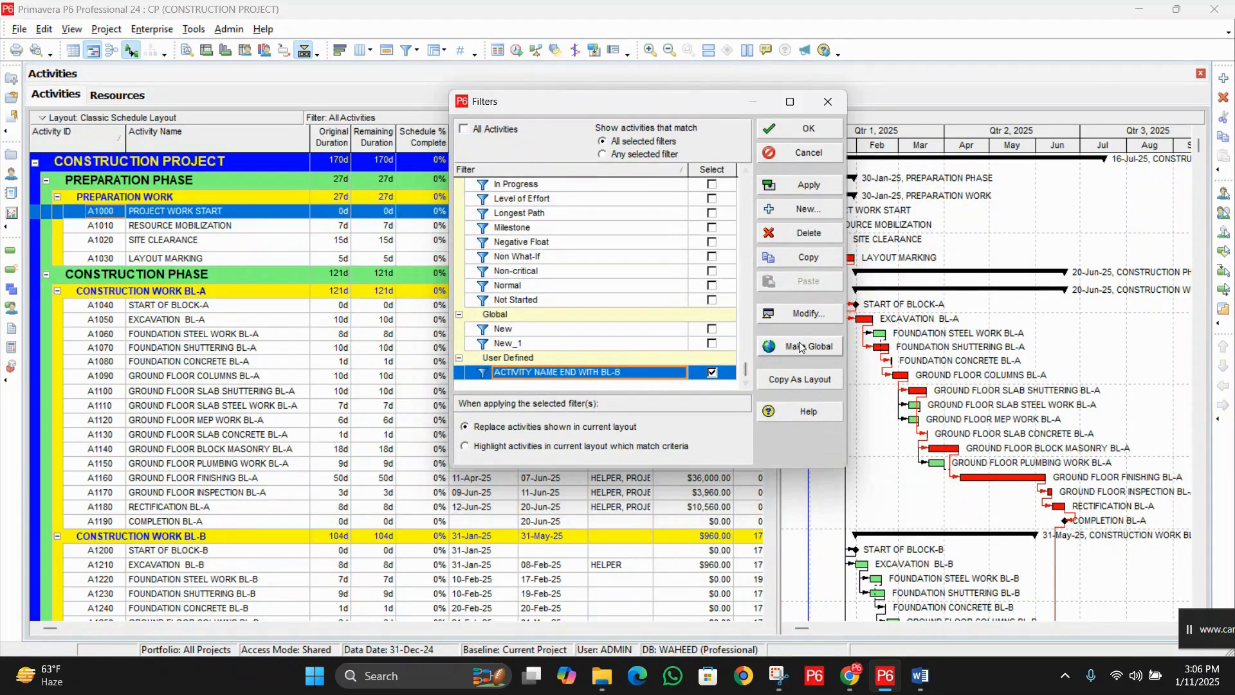
left_click(811, 184)
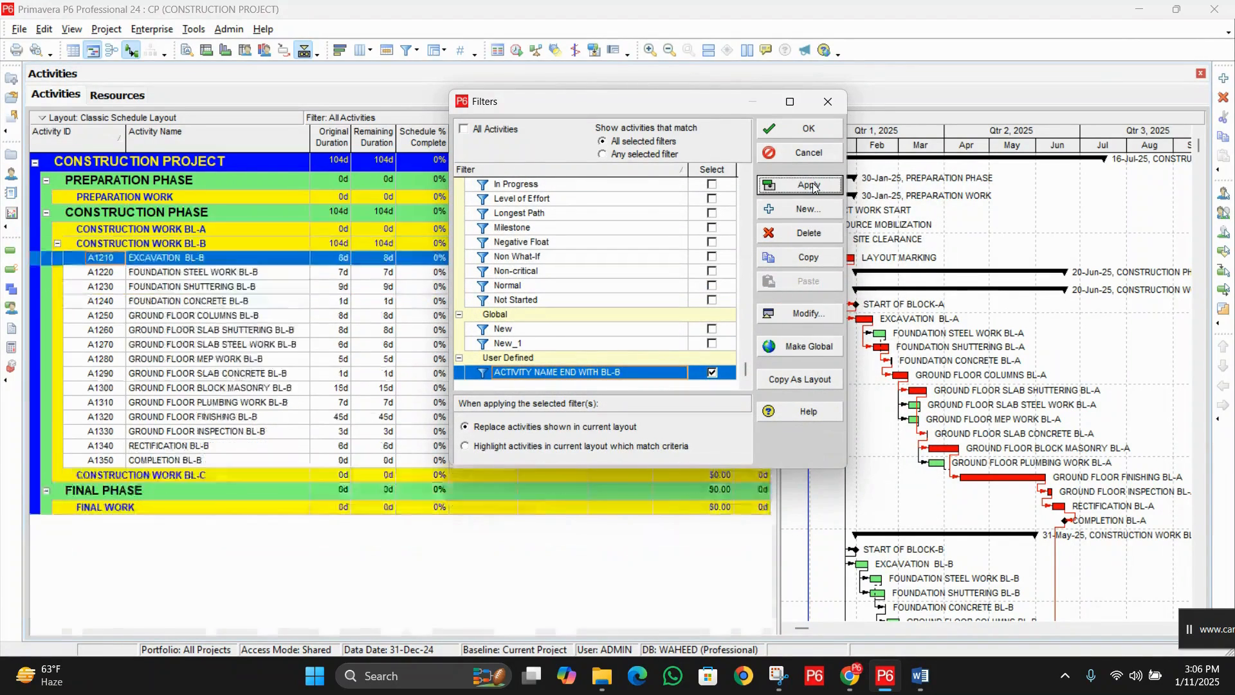
left_click_drag(645, 104, 955, 122)
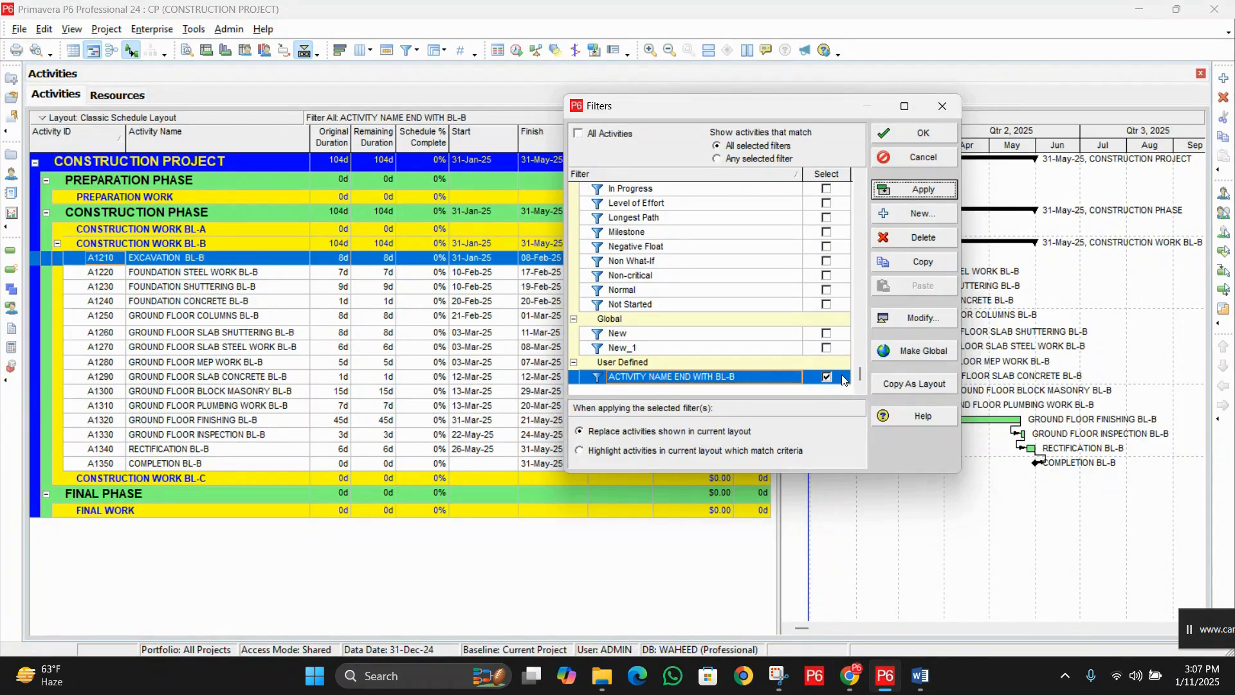
- Remove the BL-B filter from the schedule and create a new activity filter named ACTIVITY NAME START WITH ALPHABETS
left_click(832, 378)
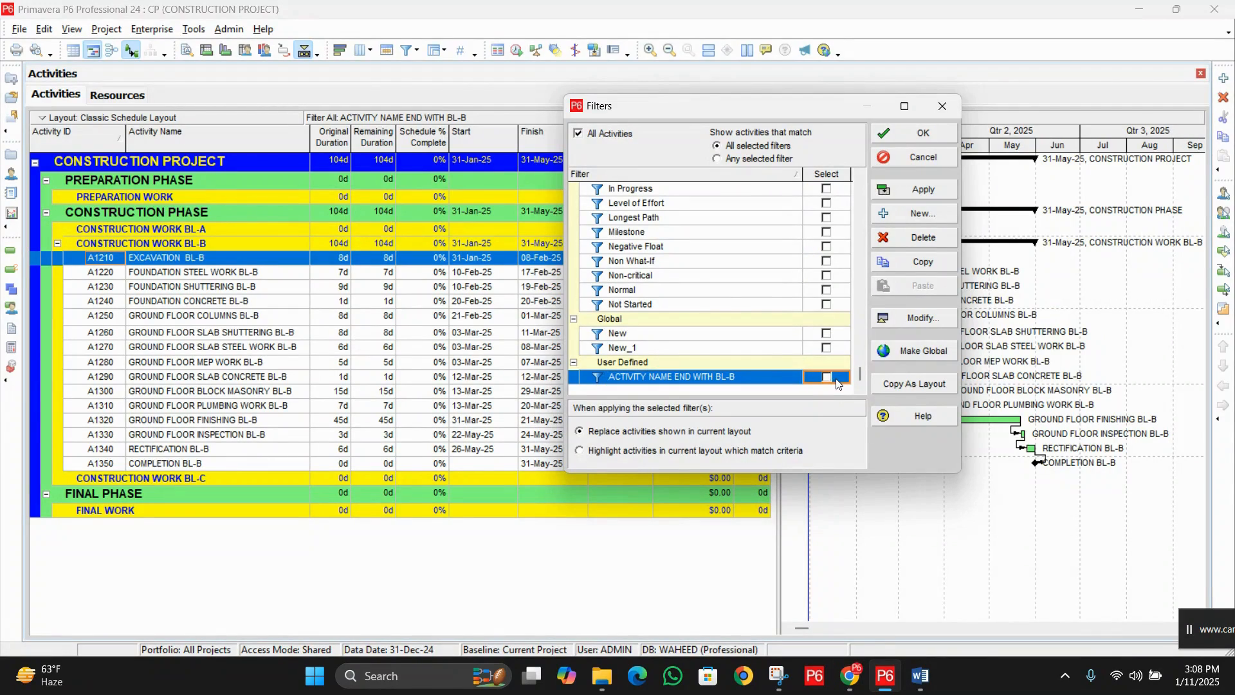
left_click(909, 193)
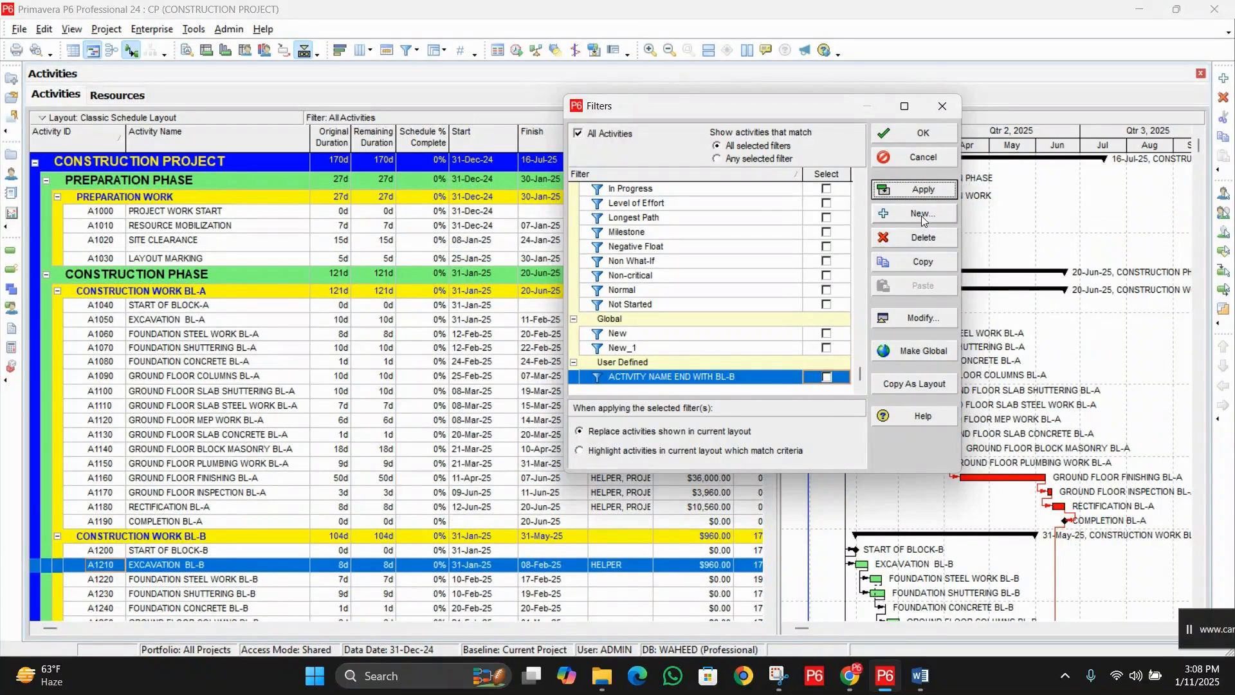
left_click(921, 215)
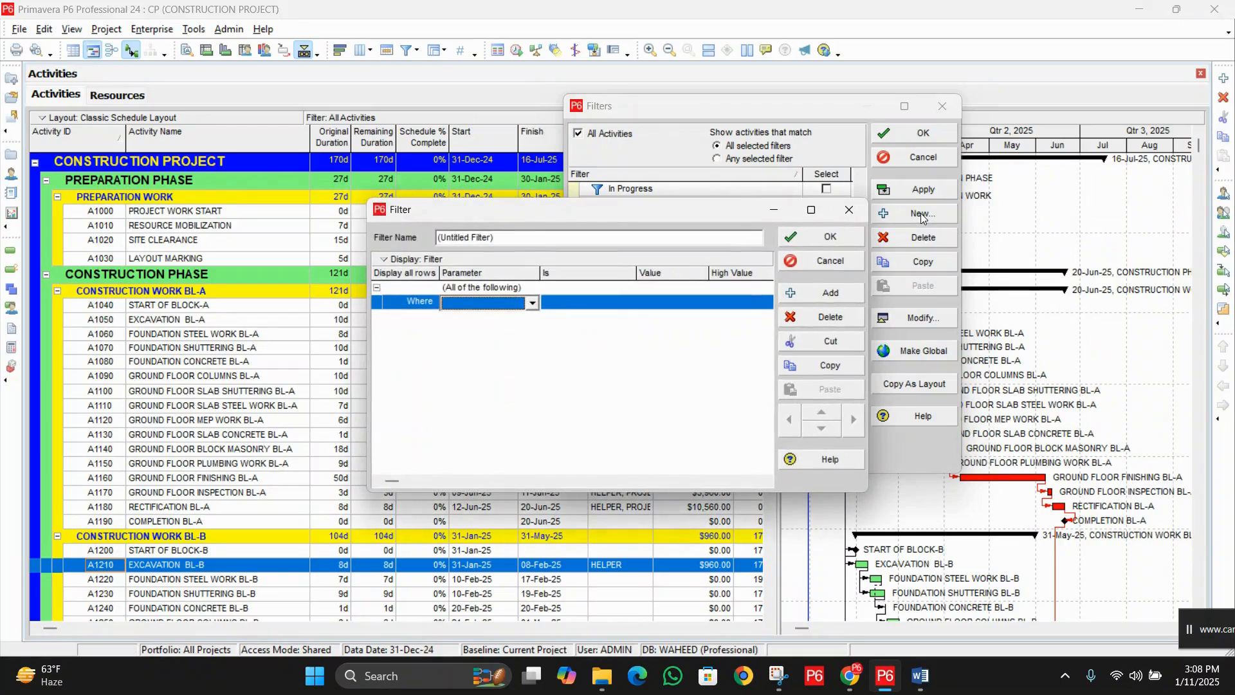
left_click_drag(534, 234, 240, 235)
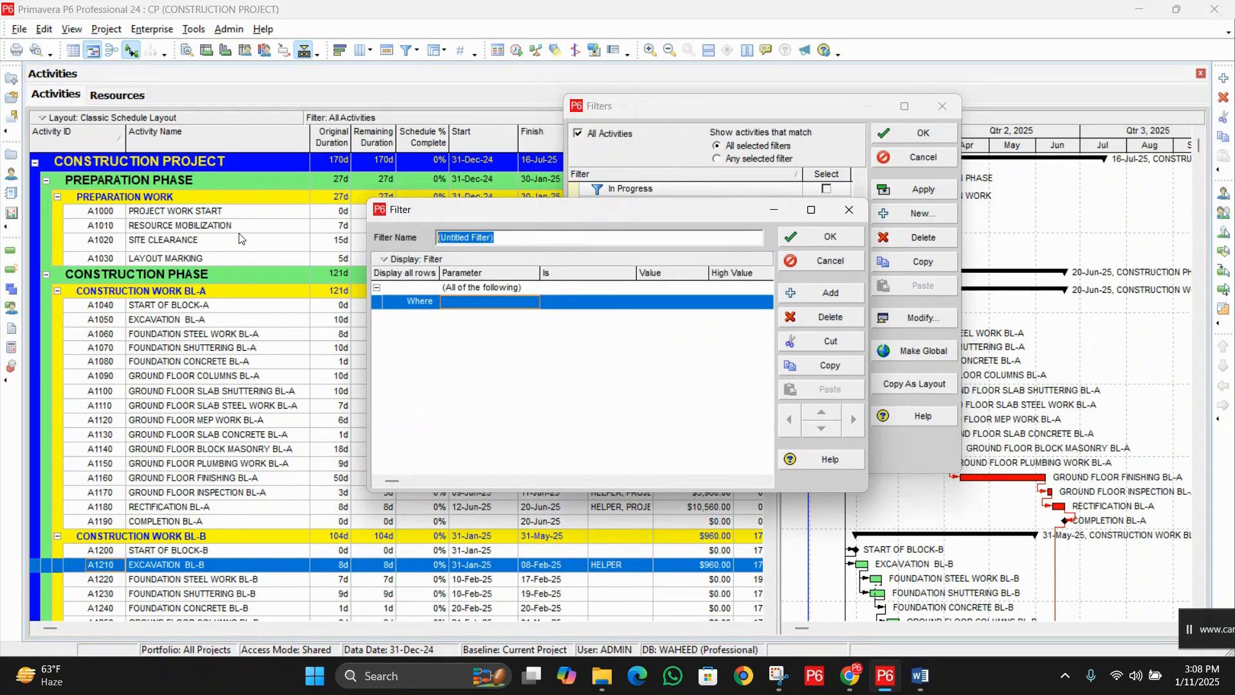
type("ACTIVITY NAME START")
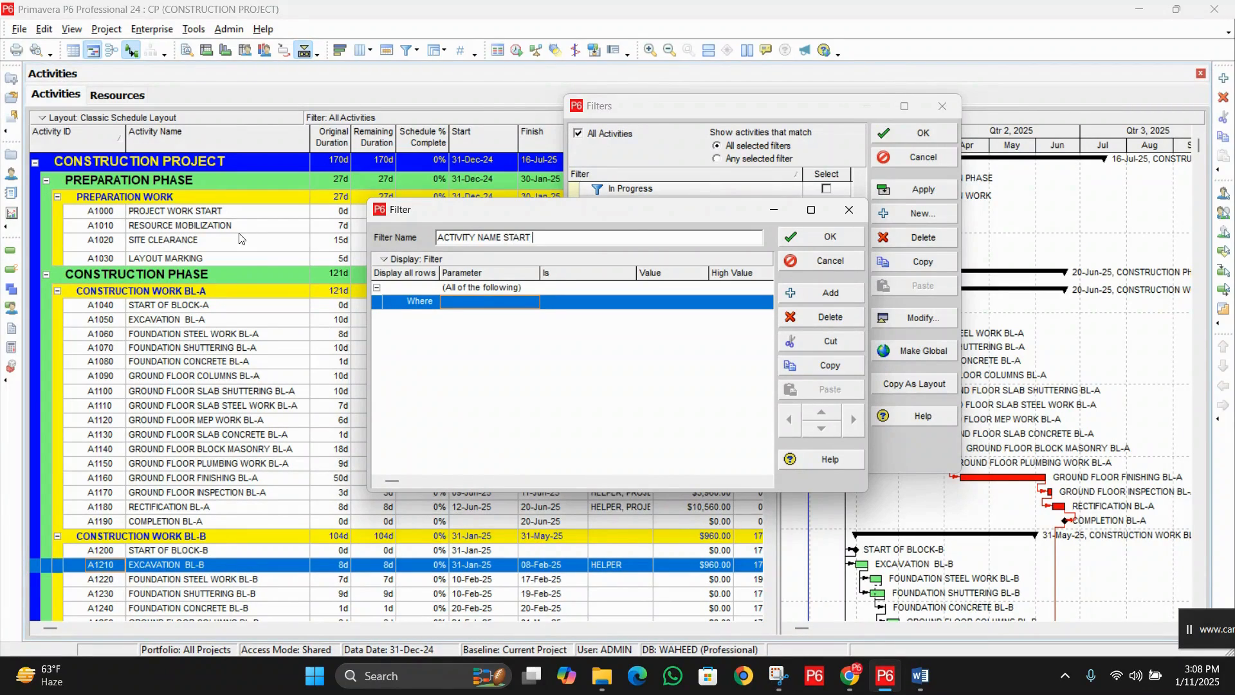
type(" WITH ALPHABETS")
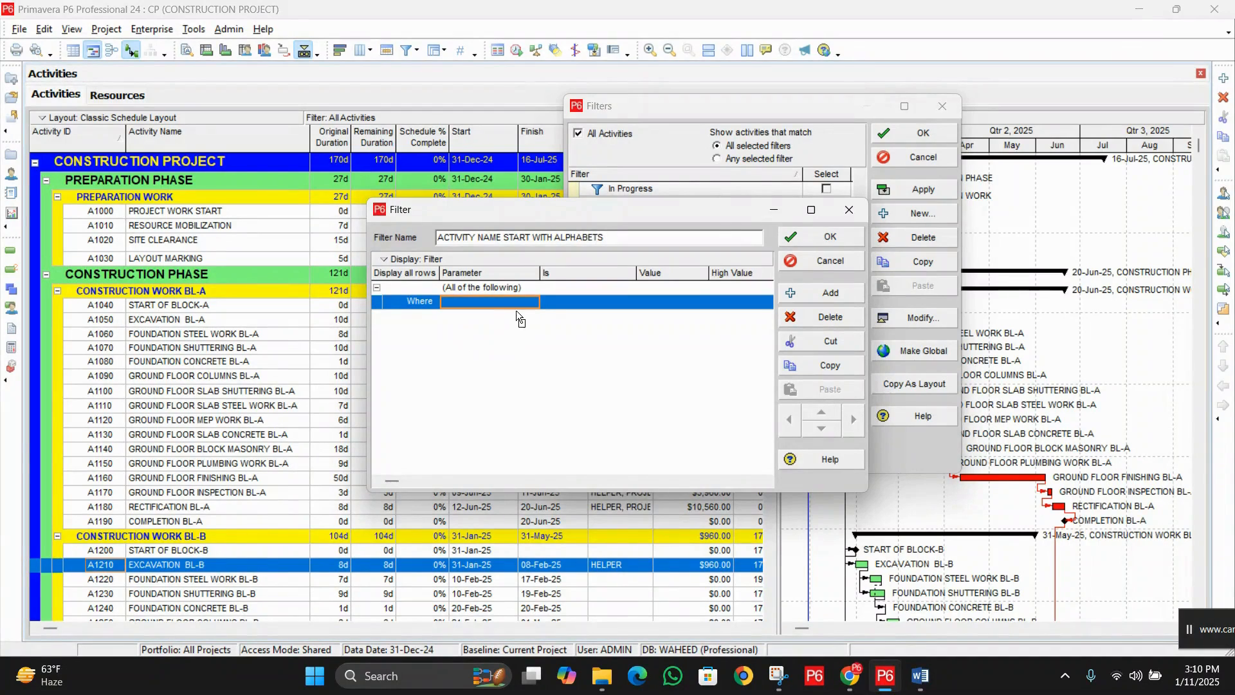
- Define the new filter's condition as Activity Name starts with G
left_click(527, 305)
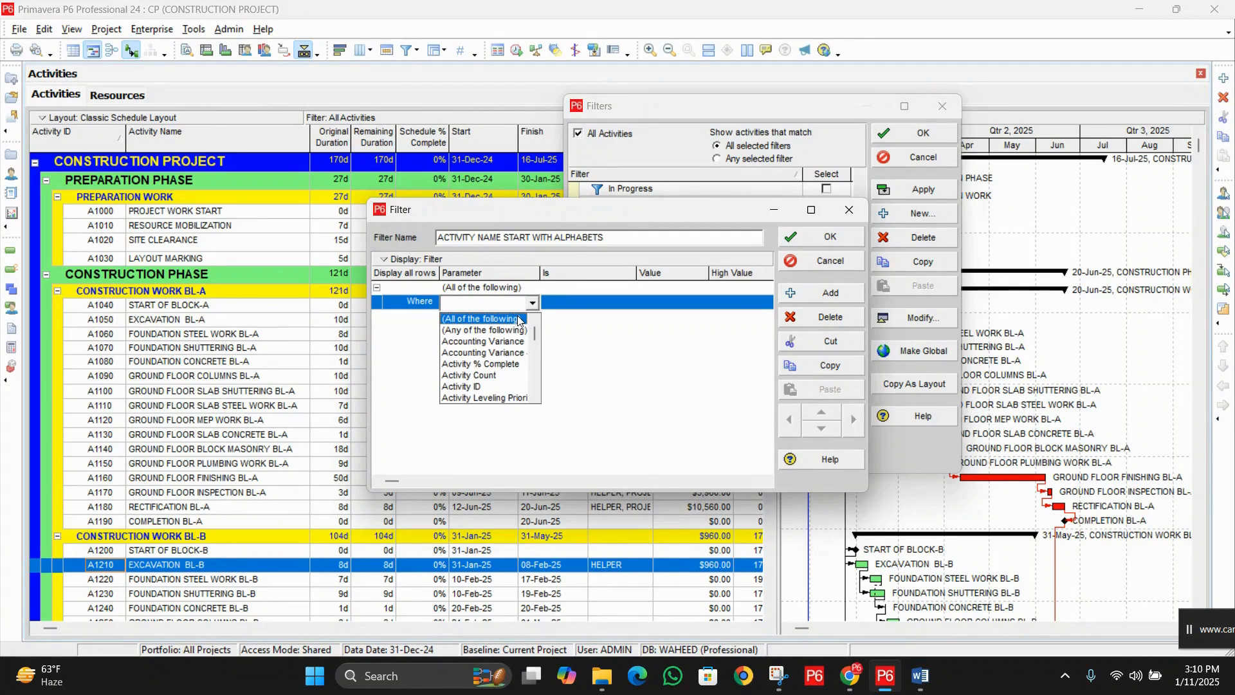
scroll(508, 360, "down", 1)
left_click(492, 388)
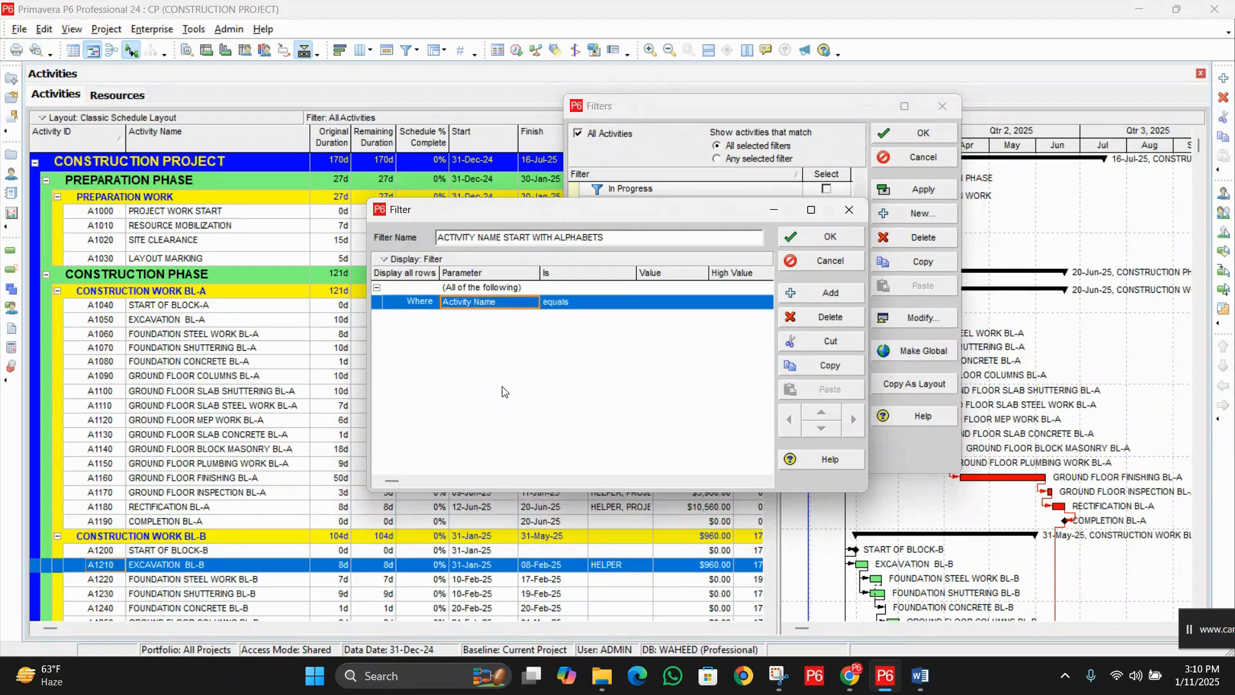
left_click(578, 305)
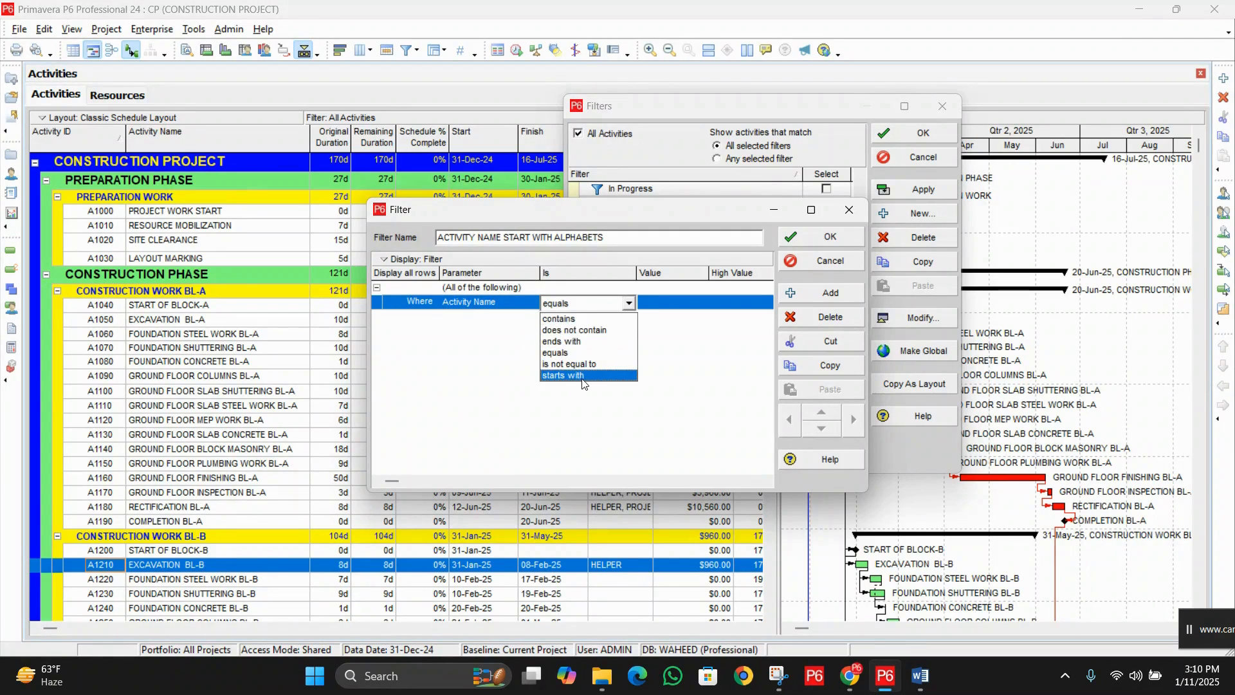
left_click(583, 380)
left_click(681, 301)
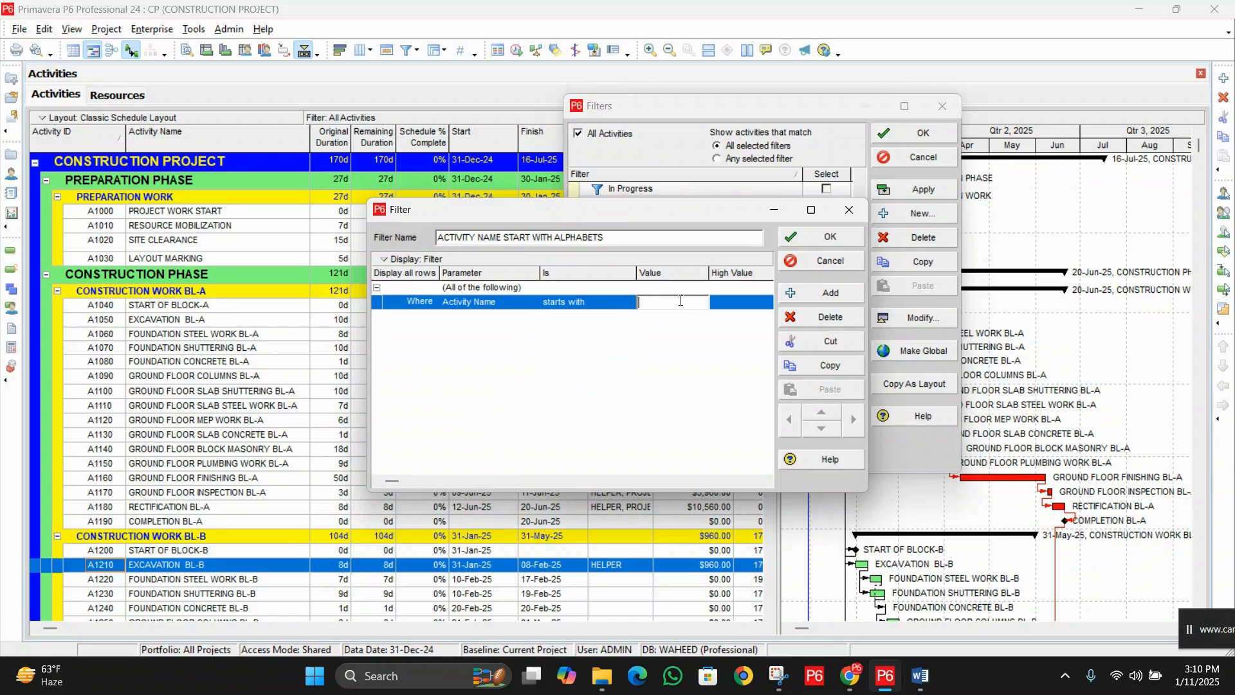
type("G")
- Save the ACTIVITY NAME START WITH ALPHABETS filter, apply it to the schedule and review the filtered activities
left_click(814, 239)
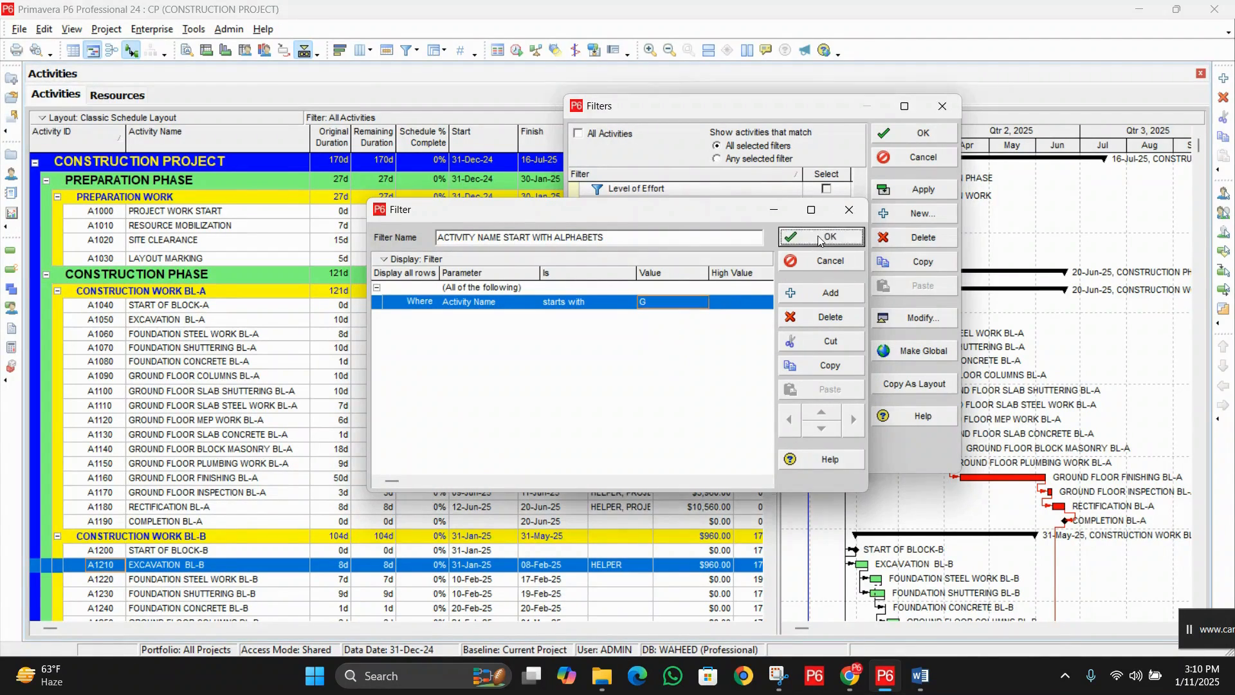
left_click(941, 191)
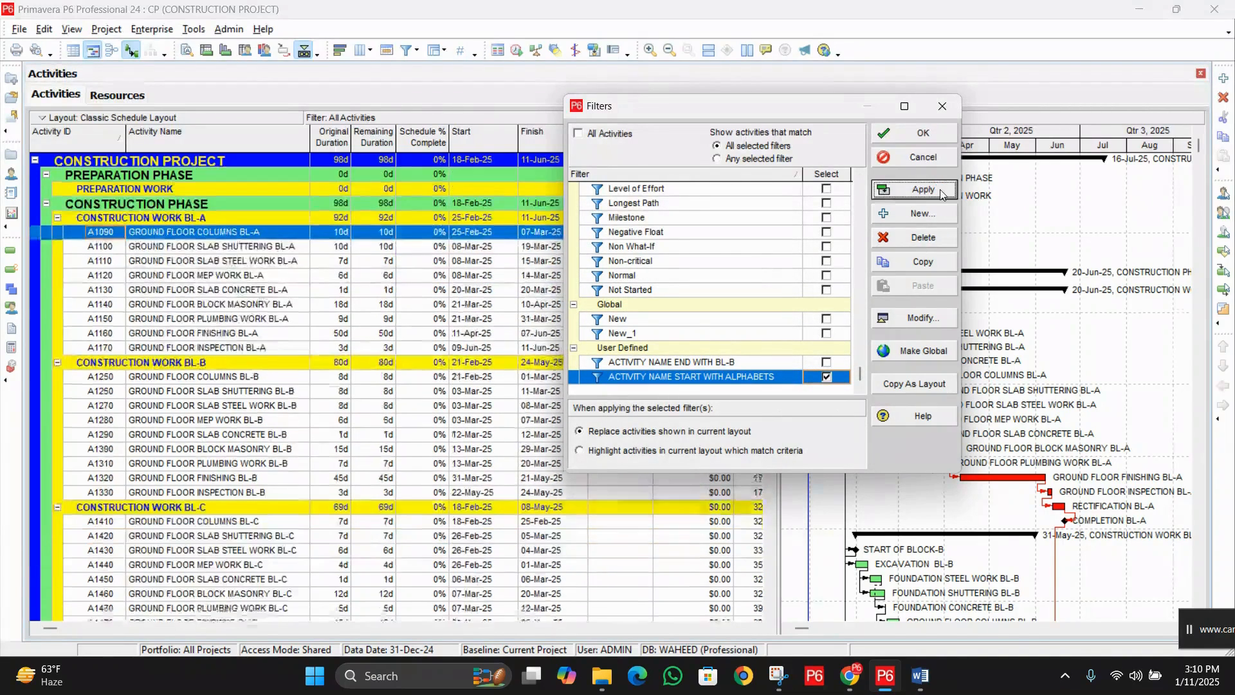
left_click(917, 133)
scroll(406, 460, "down", 2)
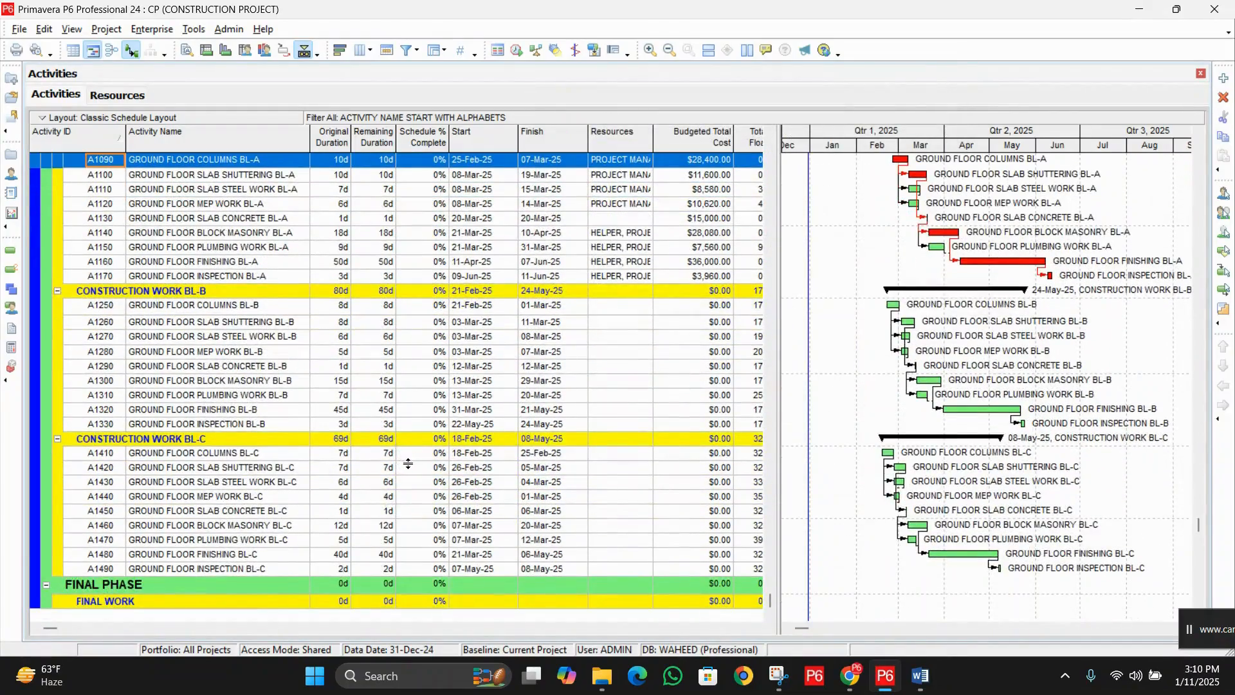
scroll(406, 461, "up", 2)
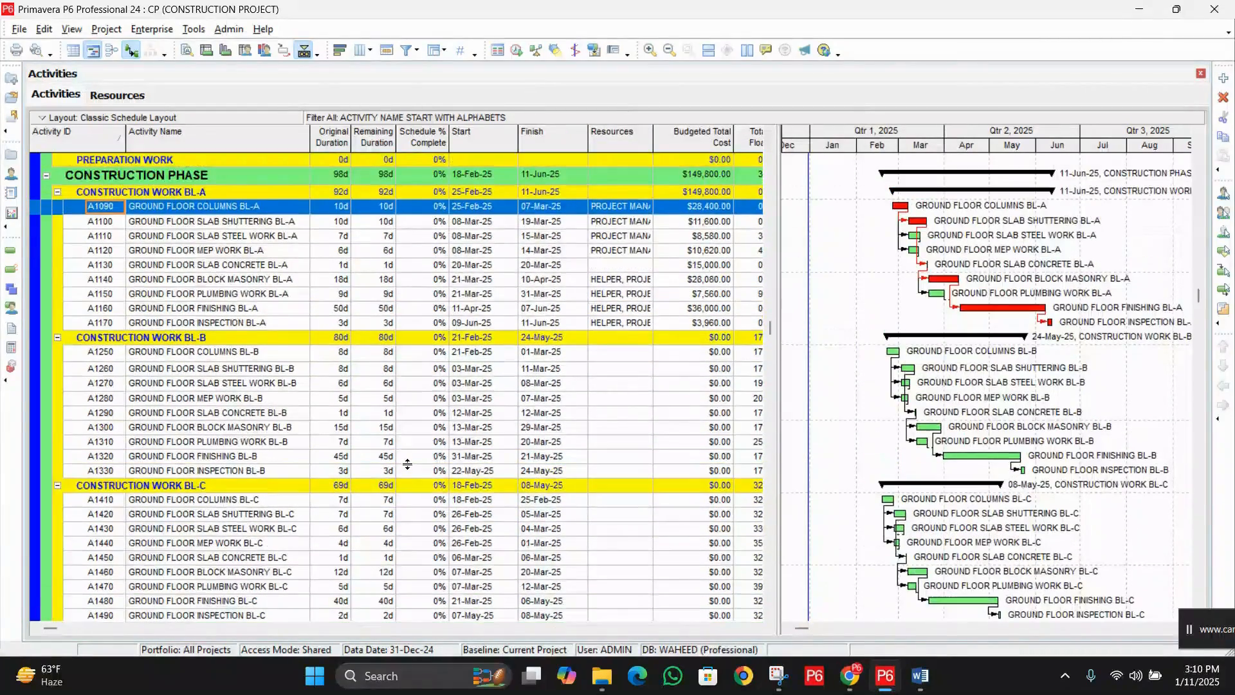
scroll(408, 464, "up", 1)
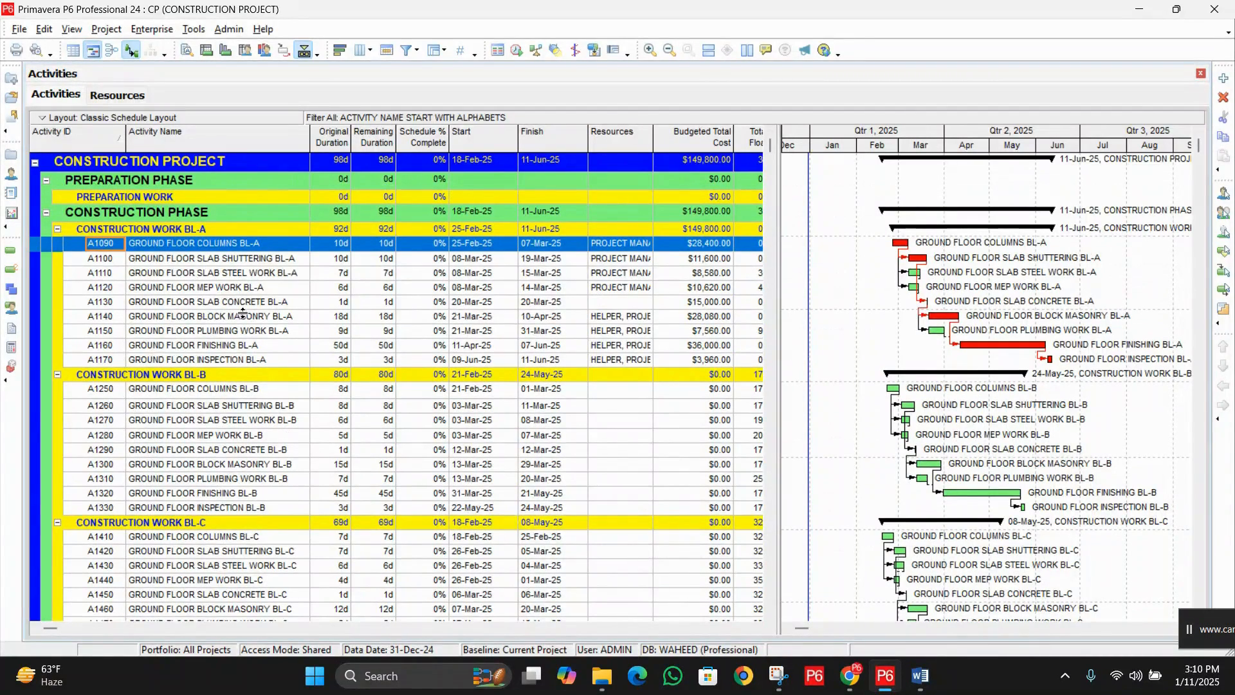
- Reopen the activity filters and deselect ACTIVITY NAME START WITH ALPHABETS to show all activities again
left_click(72, 30)
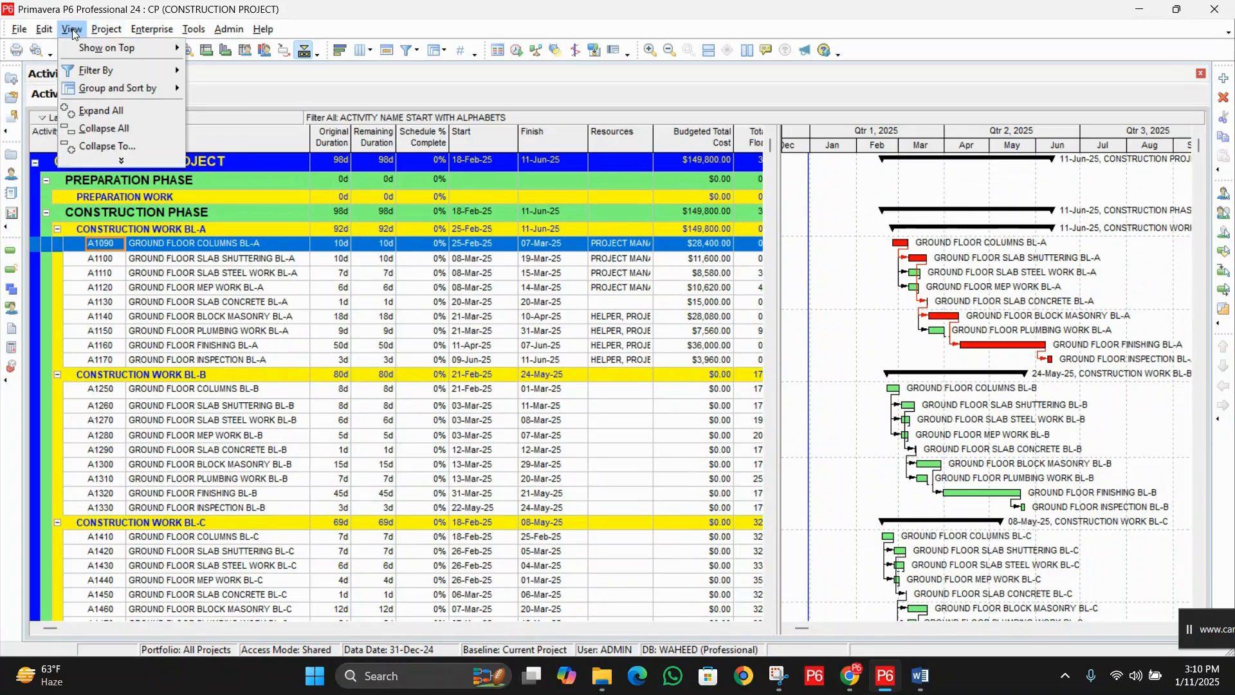
left_click(98, 73)
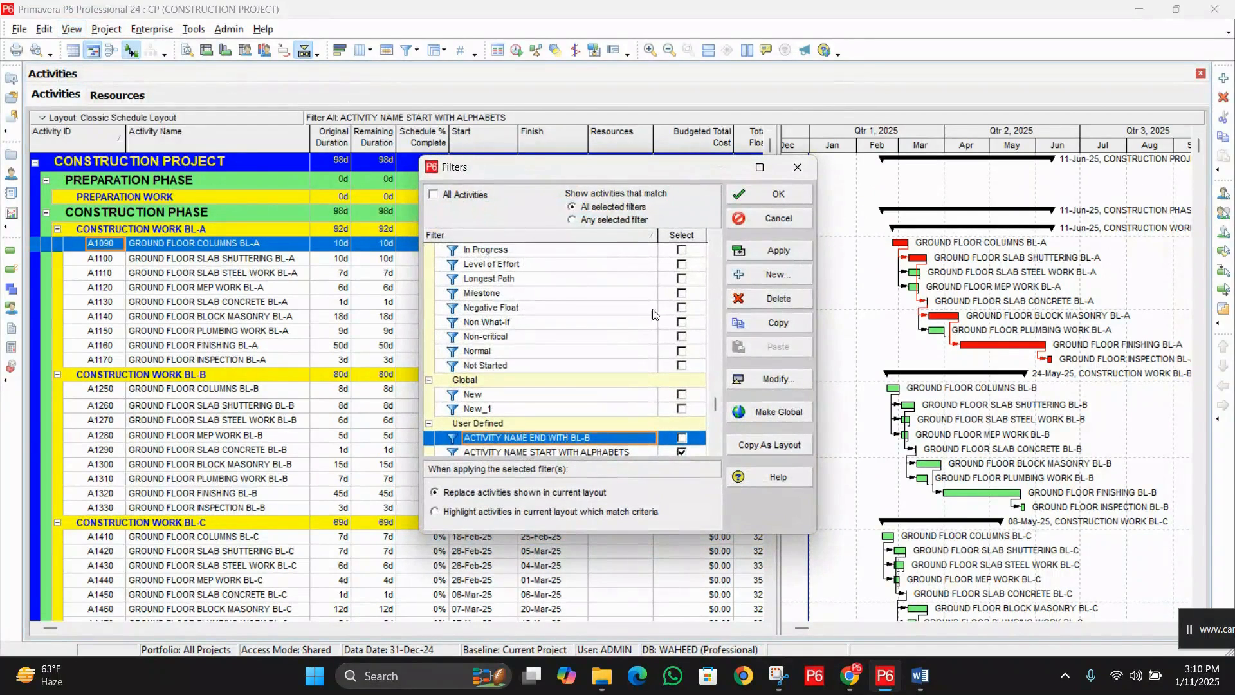
scroll(690, 412, "down", 1)
left_click(683, 439)
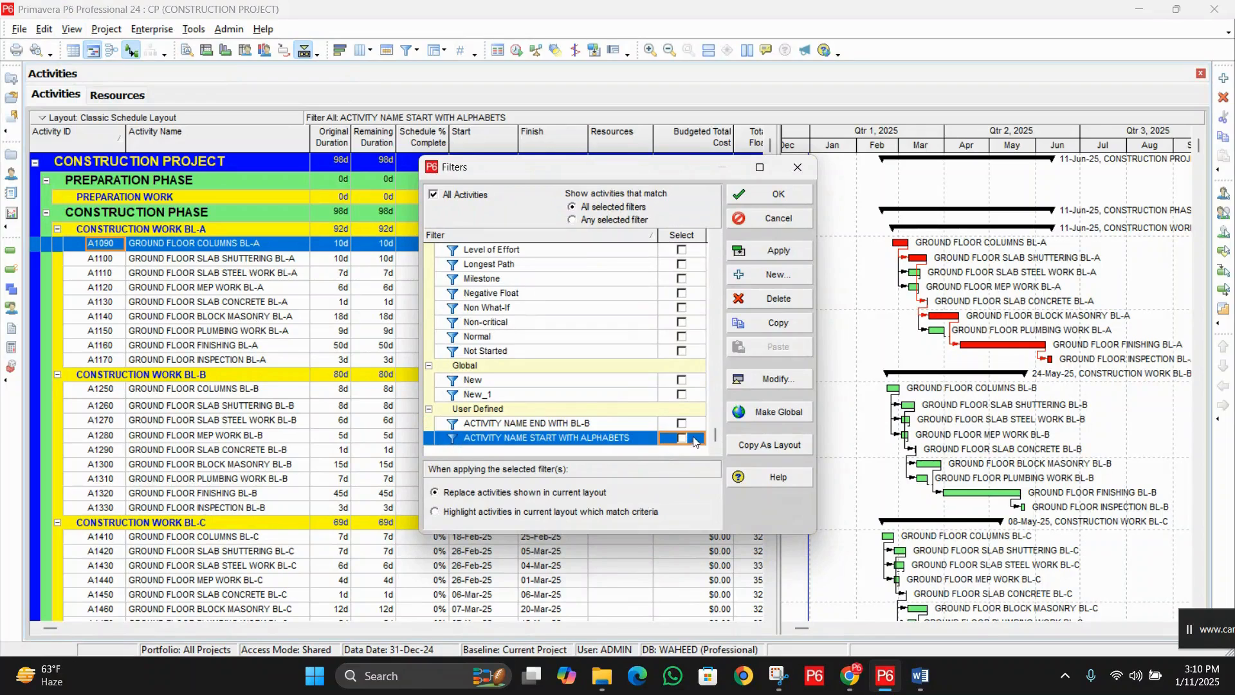
left_click(785, 250)
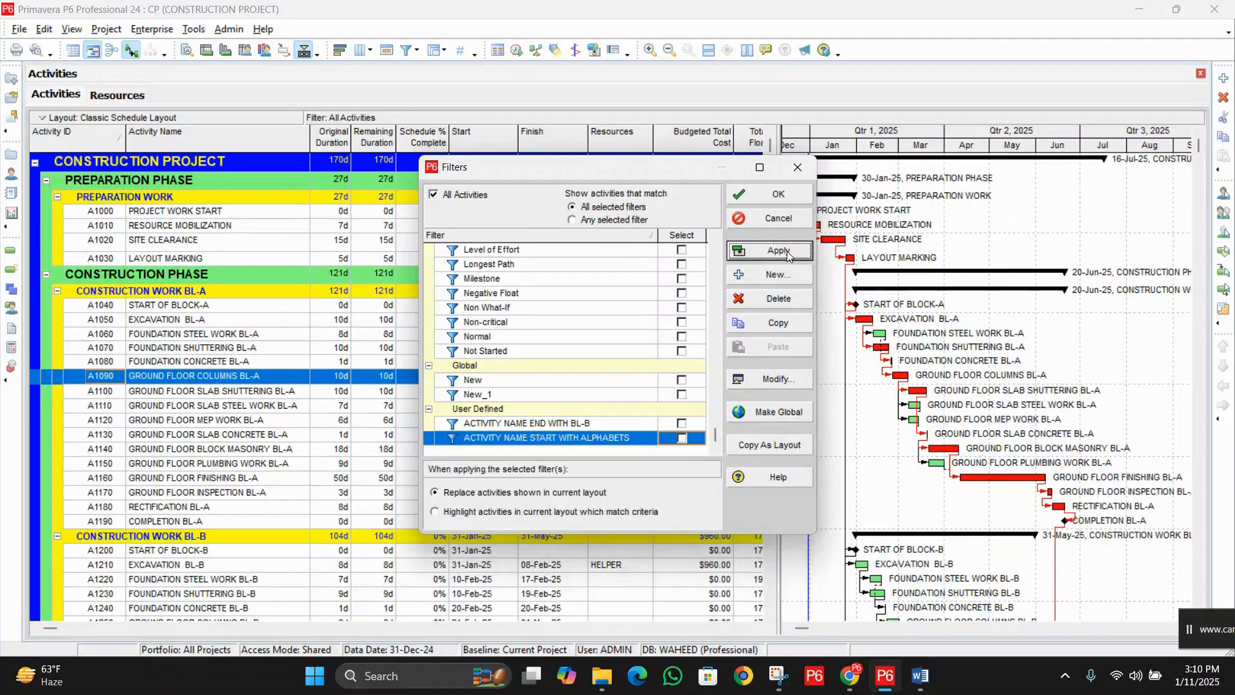
- Create a new user-defined activity filter named START MILESTONE
left_click(755, 274)
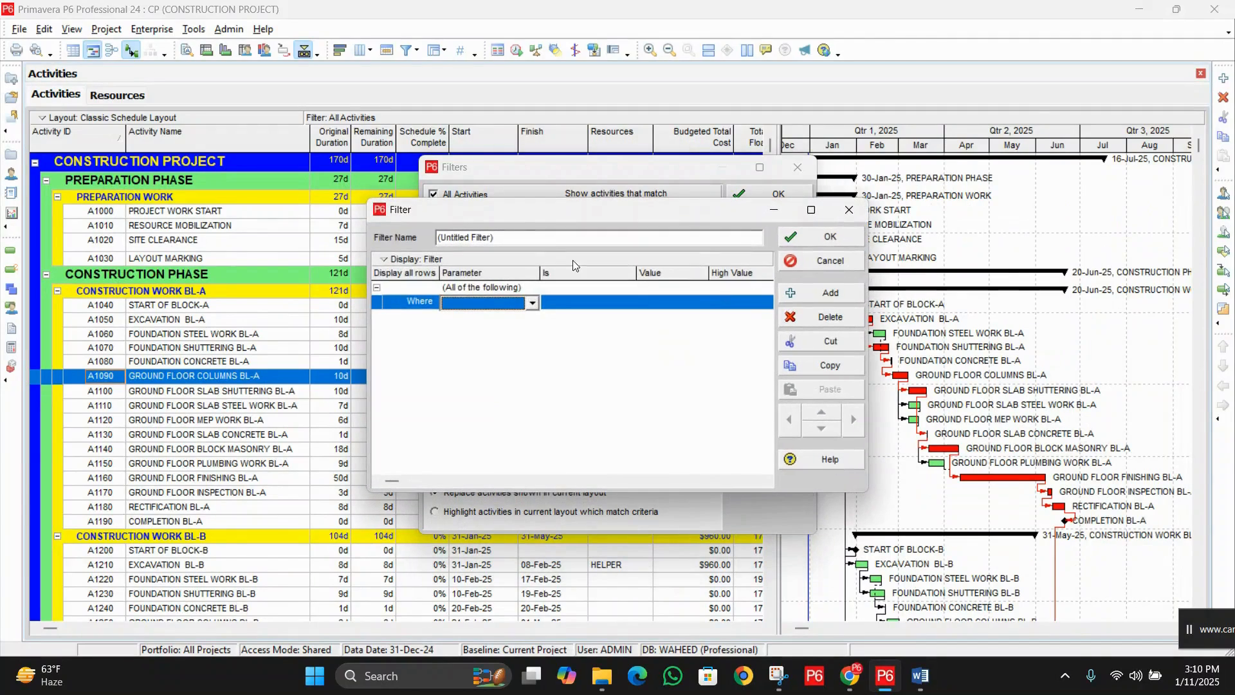
left_click(520, 235)
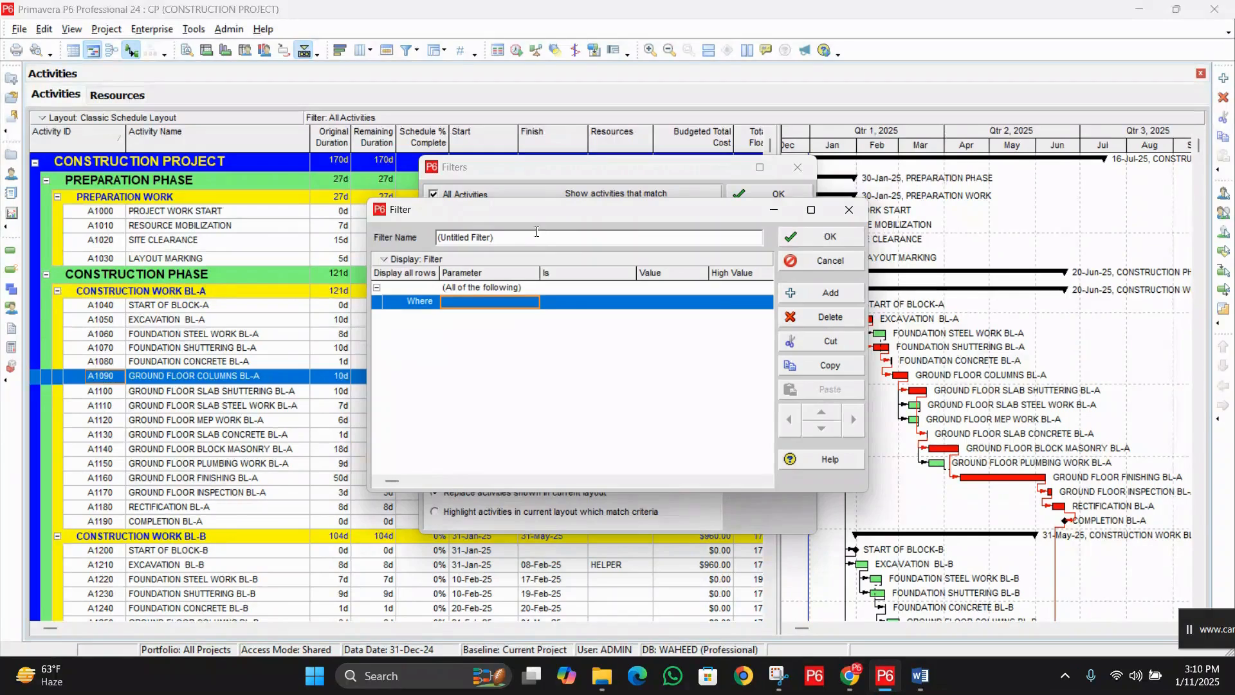
left_click_drag(536, 231, 313, 225)
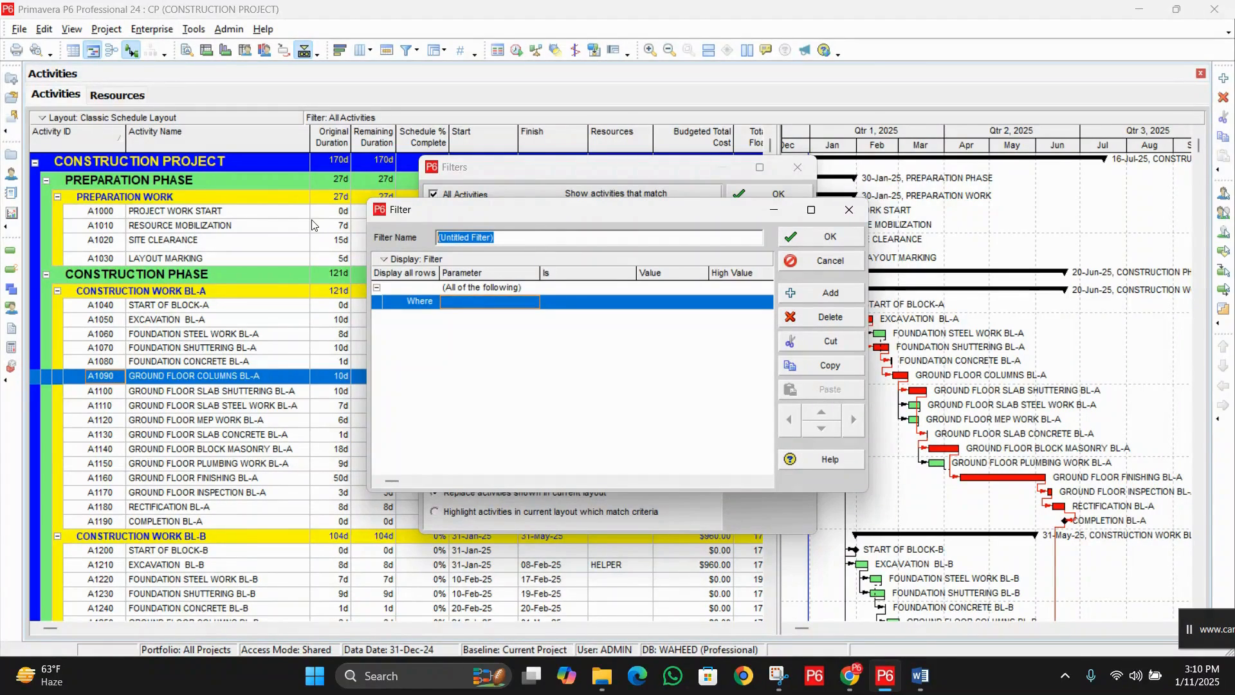
type("START MILESO")
key("BackSpace")
type("TONE")
- Define the START MILESTONE filter's condition as Activity Type equals Start Milestone
left_click(484, 306)
left_click(483, 307)
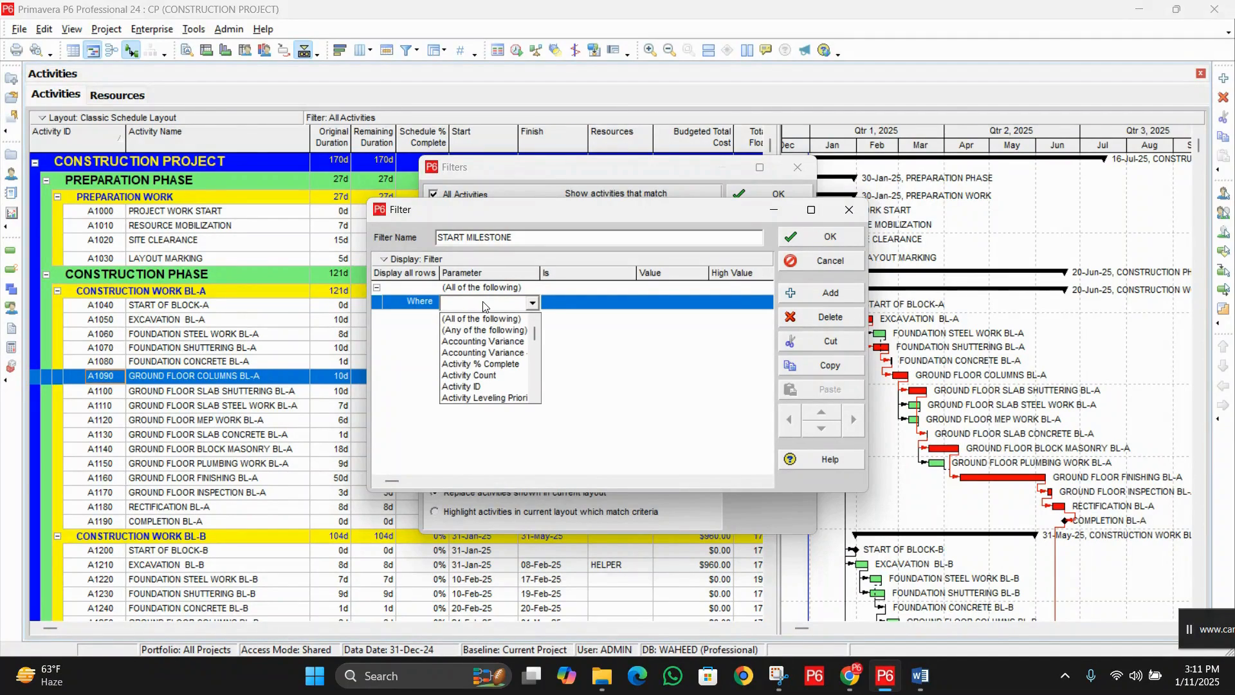
scroll(486, 307, "down", 2)
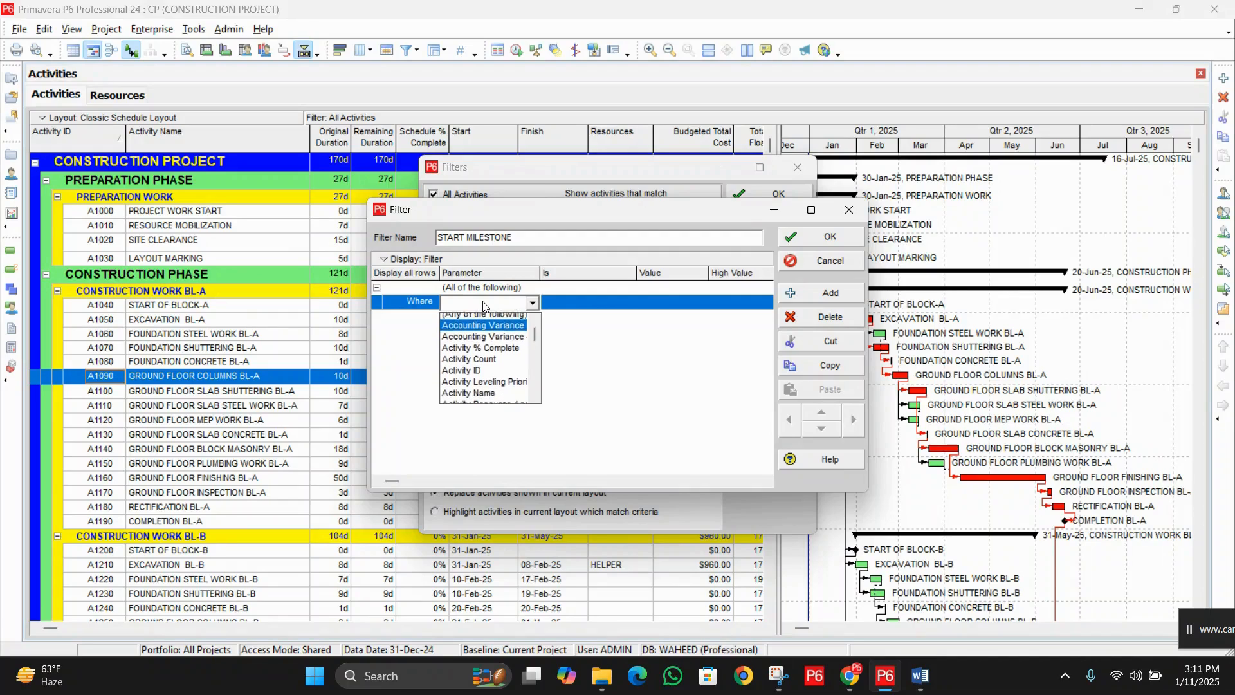
scroll(501, 360, "down", 1)
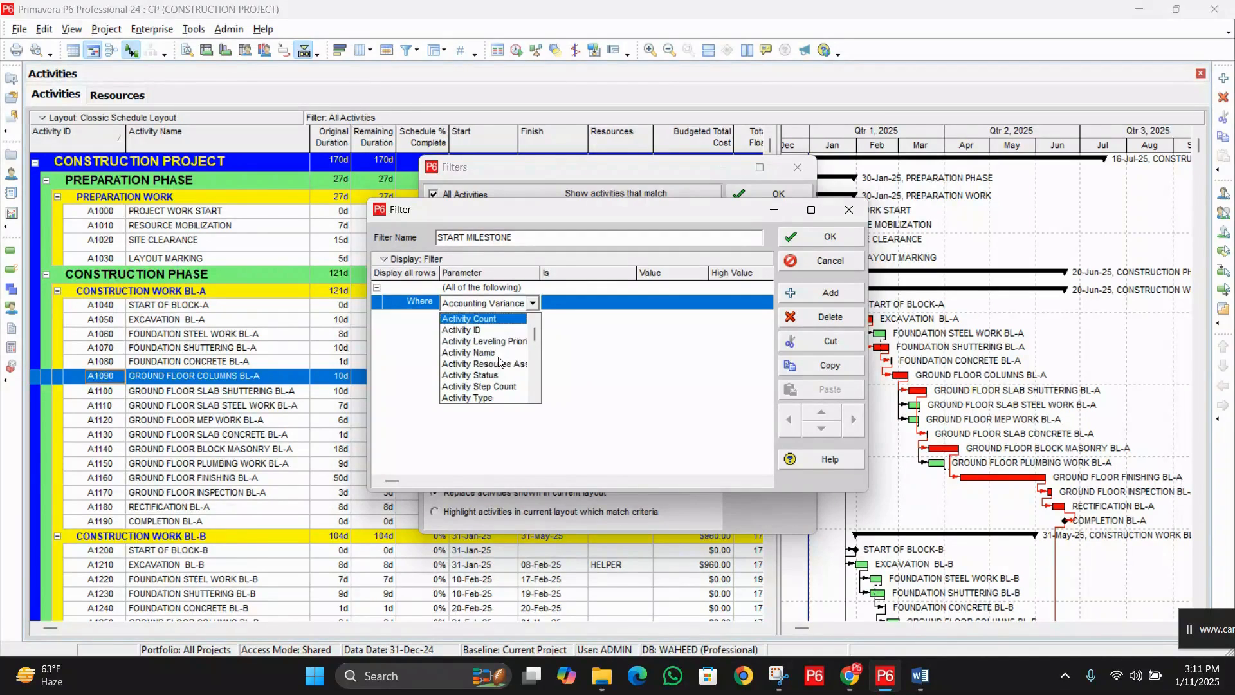
left_click(496, 398)
double_click(601, 304)
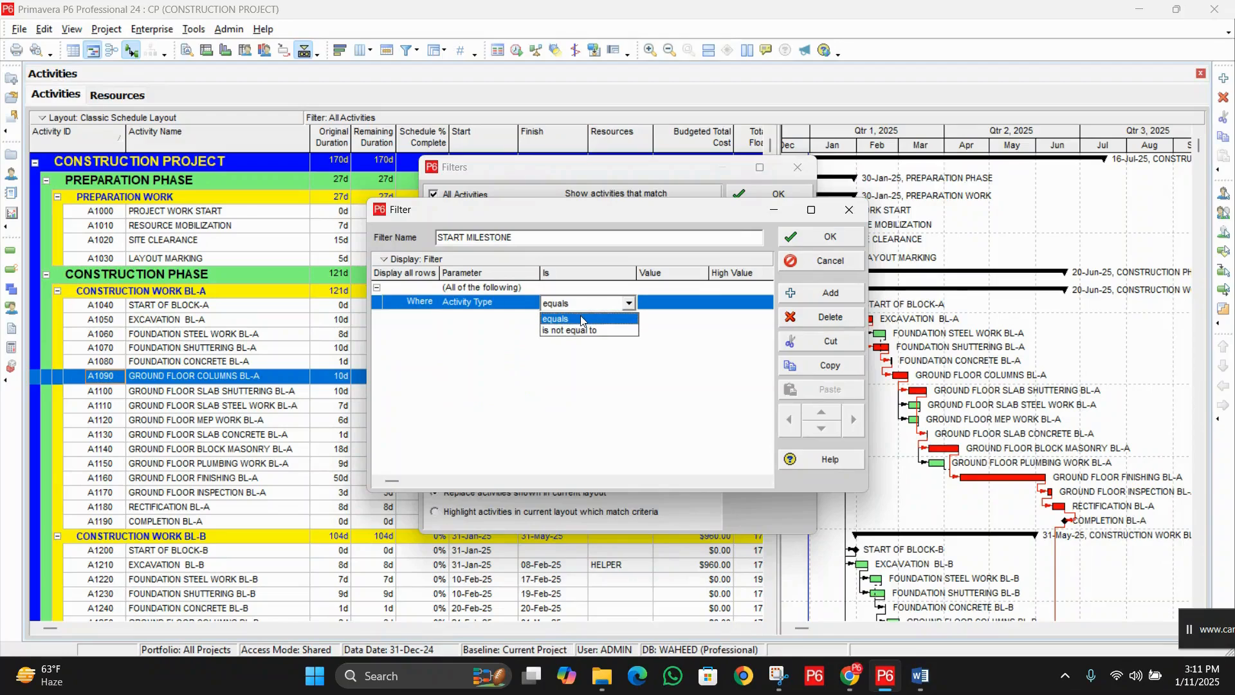
left_click(580, 318)
left_click(690, 304)
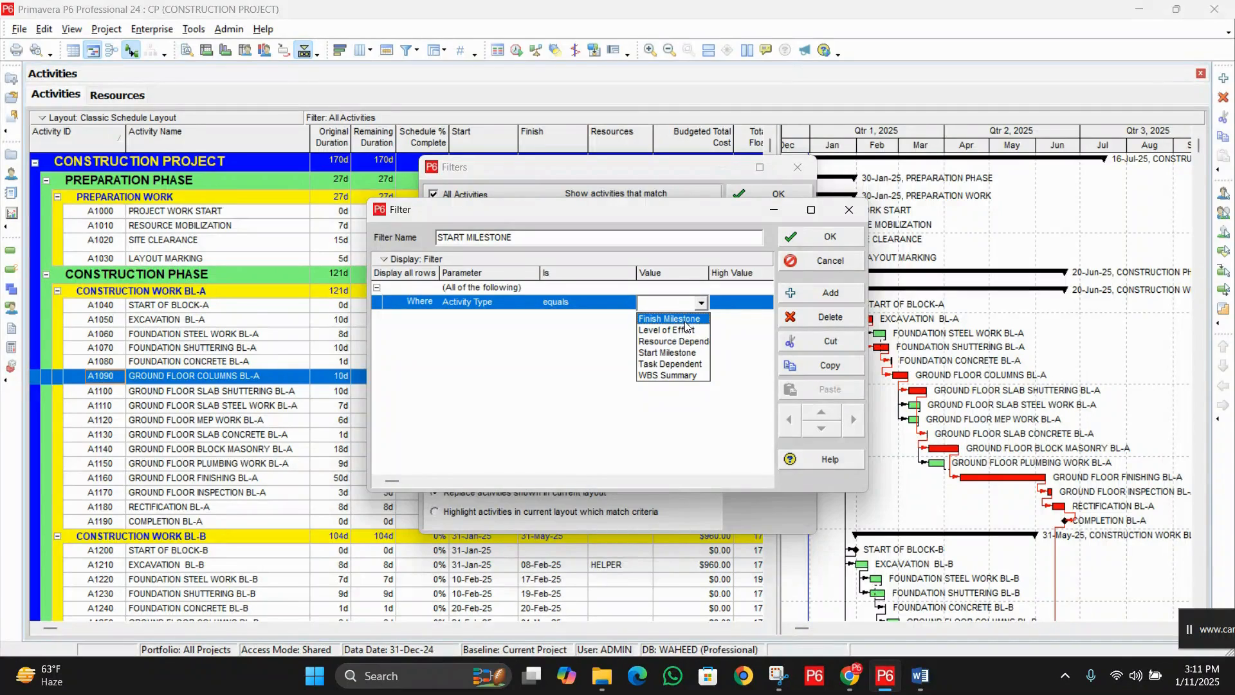
left_click(682, 354)
- Save the START MILESTONE filter, apply it to the schedule and move the filter window off the activity table
left_click(813, 243)
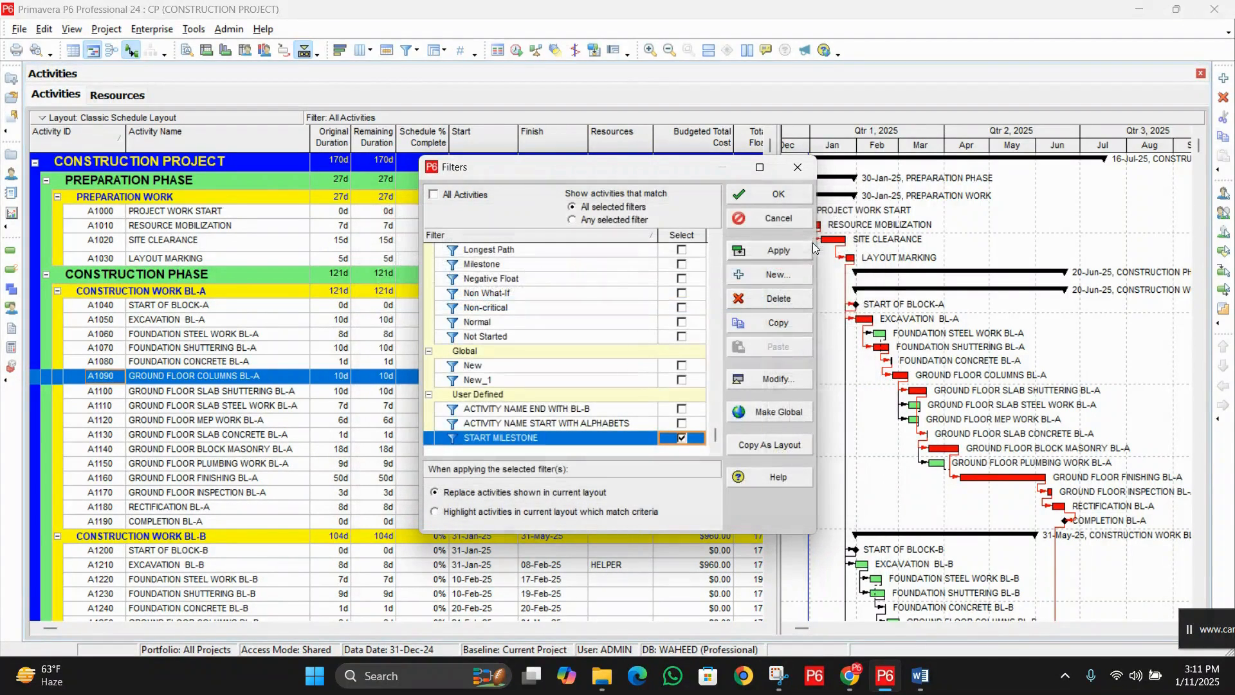
left_click(788, 255)
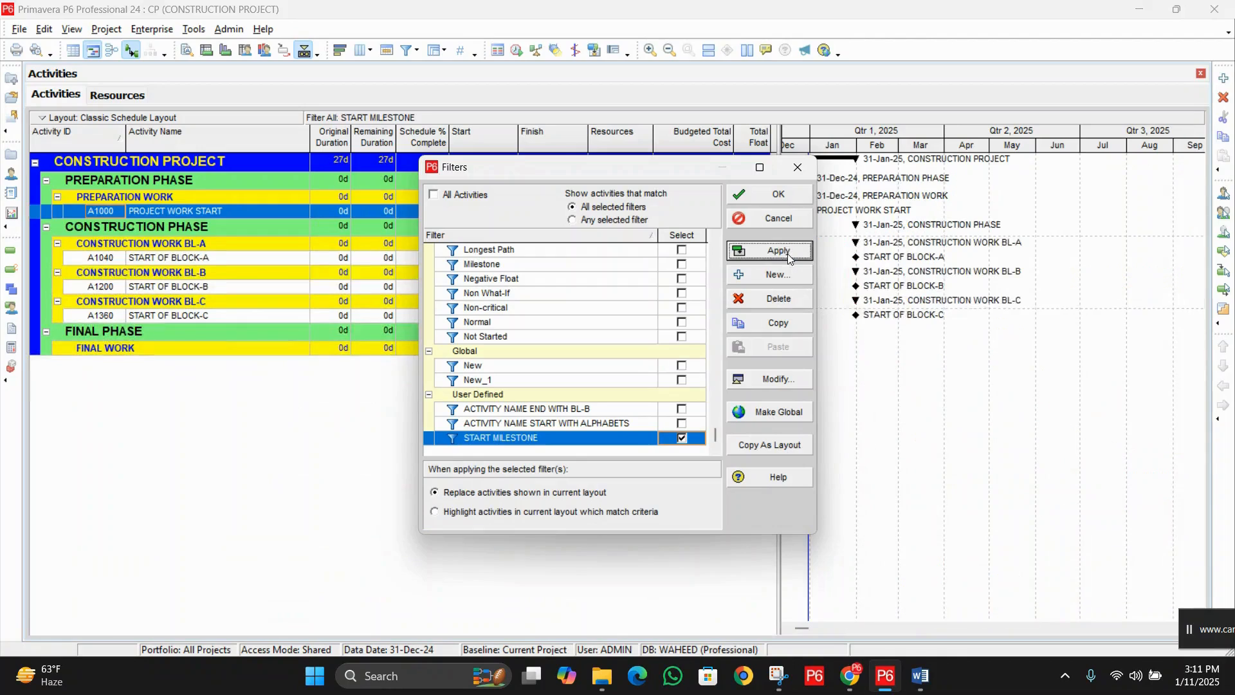
left_click_drag(547, 172, 736, 207)
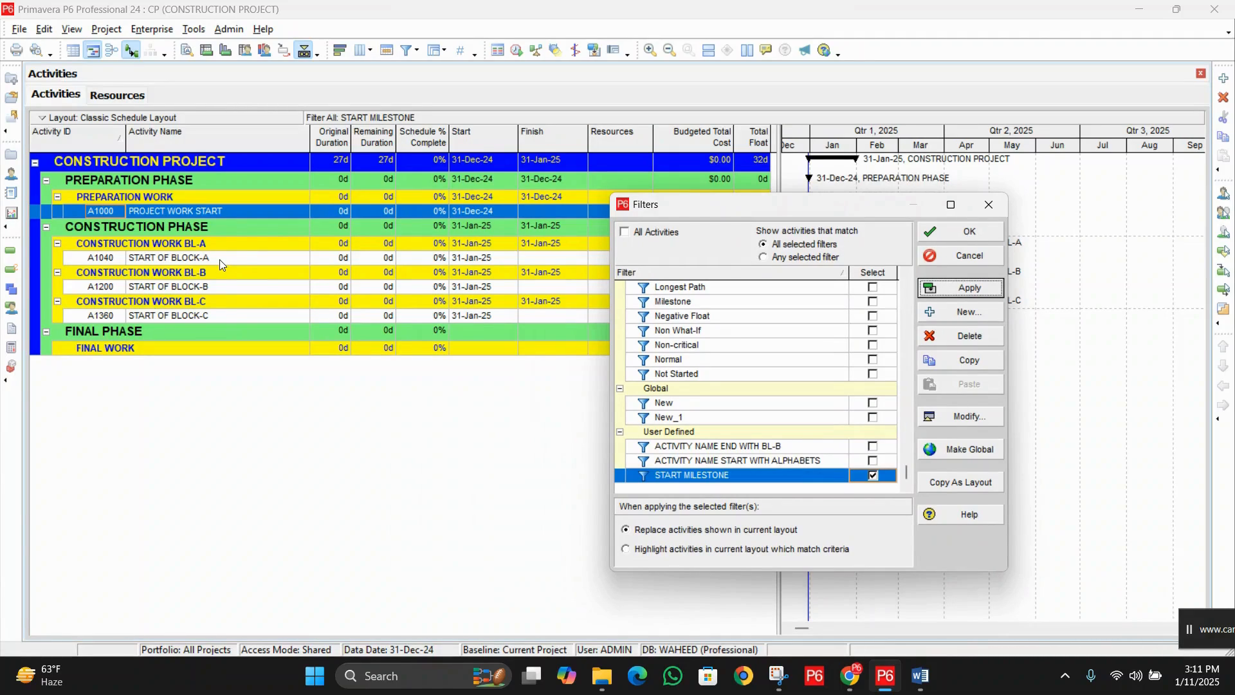
- Deselect the START MILESTONE filter, restore all activities in the schedule and close the filter window
left_click(875, 476)
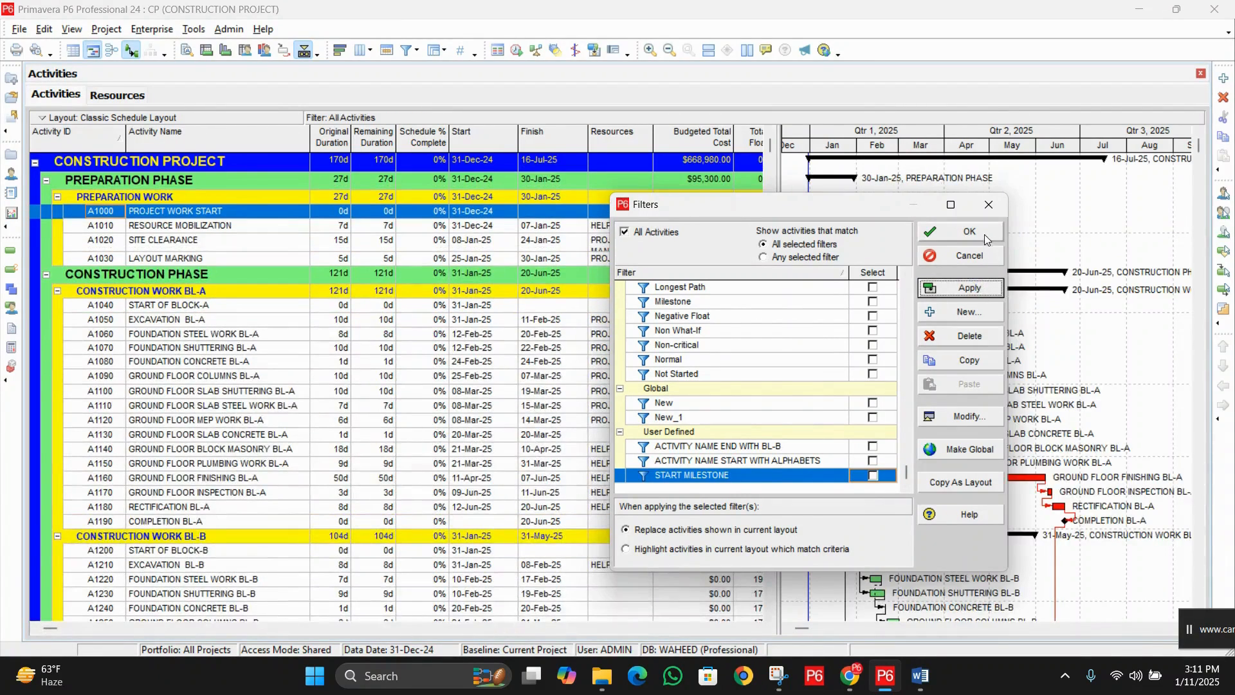
left_click(984, 234)
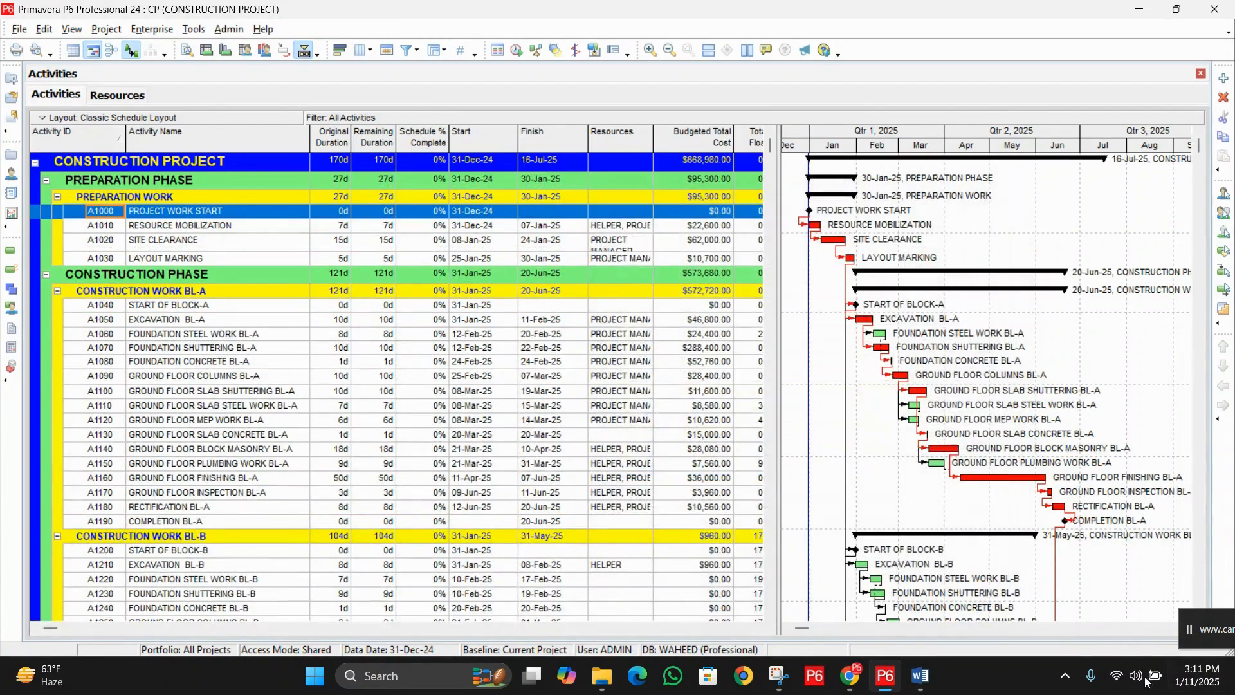
- Create a new user-defined activity filter named FILTER FOR THE ACTIVITIES WHICH HA. 10 D
left_click(72, 29)
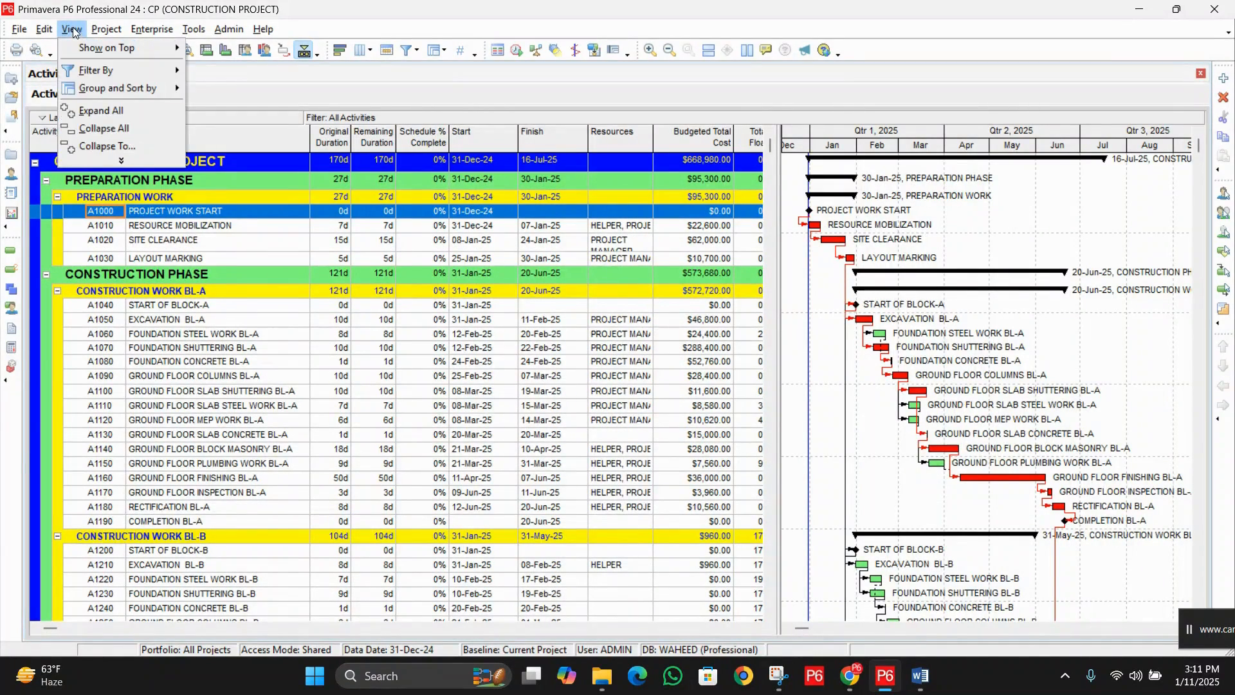
left_click(105, 74)
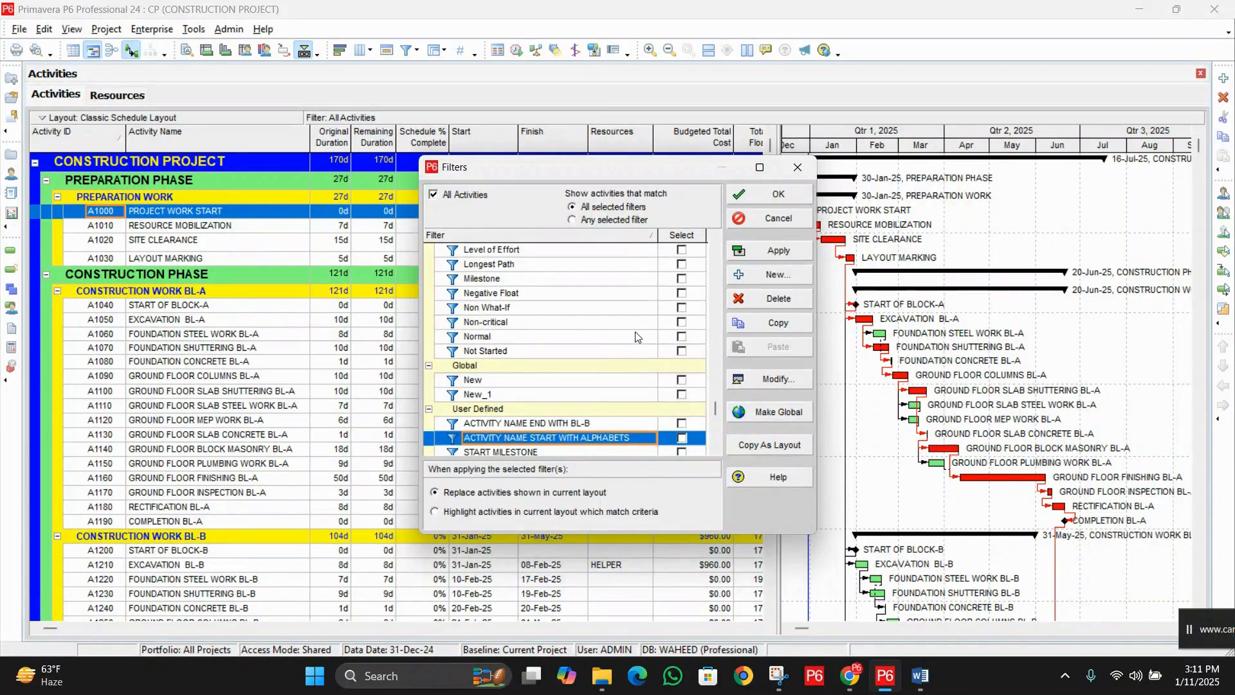
left_click(775, 277)
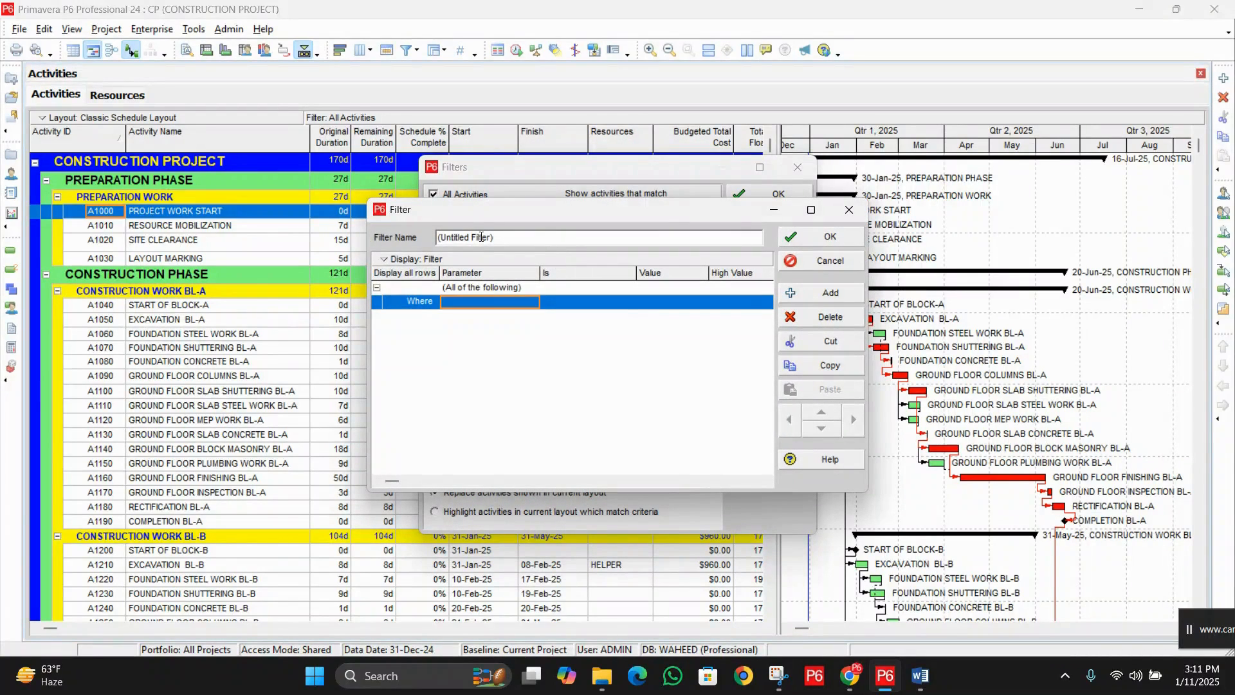
left_click_drag(494, 237, 406, 240)
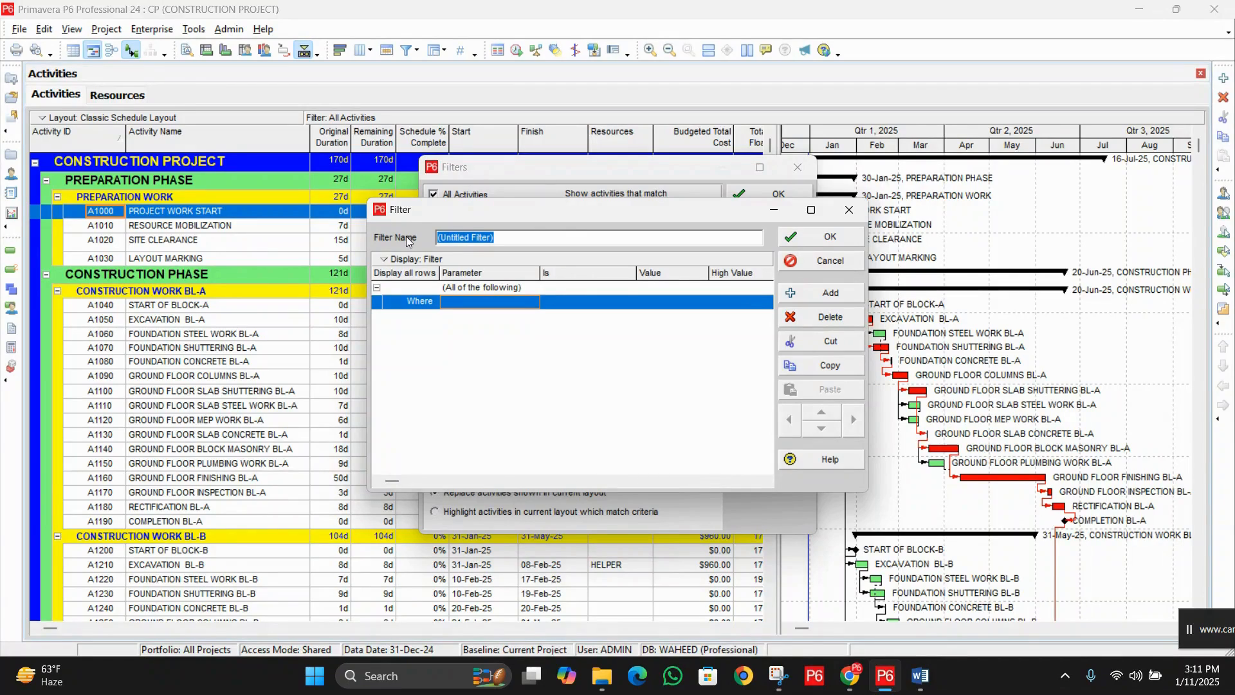
key("BackSpace")
type("FILTER FOR THE ACTI")
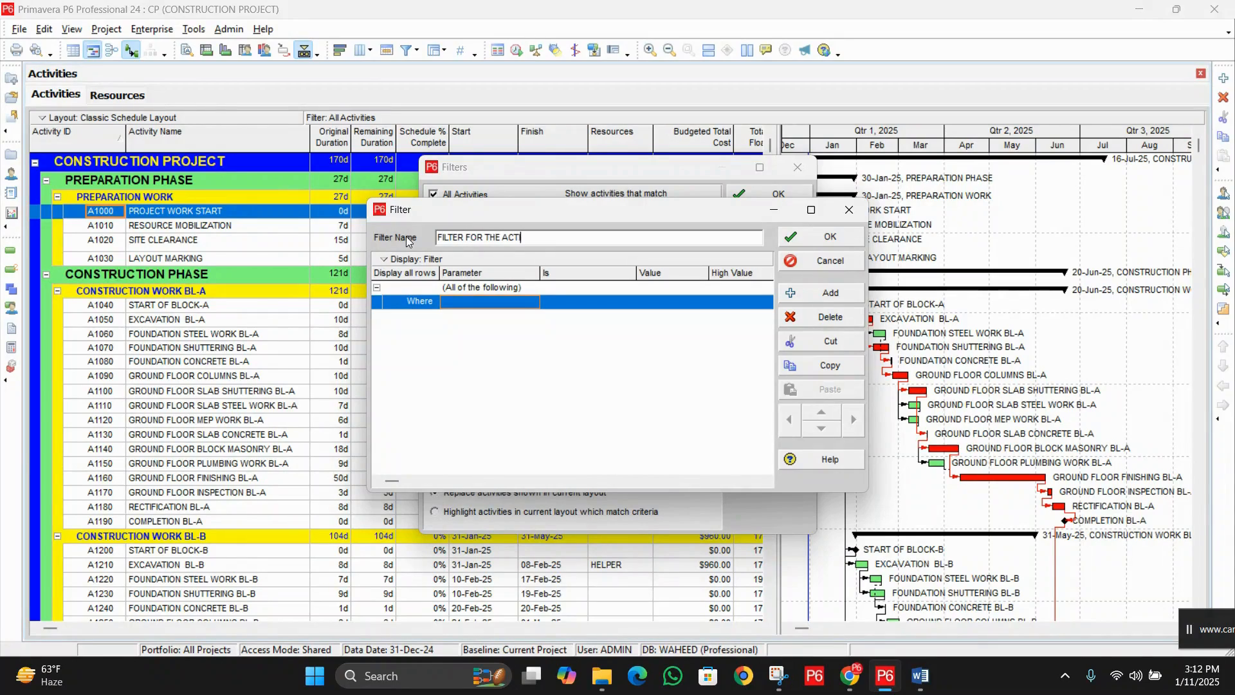
type("VITIES")
type(" WHI")
type("CH HA")
type("VING D")
key("BackSpace")
key("BackSpace")
key("BackSpace")
key("BackSpace")
key("BackSpace")
key("BackSpace")
key("BackSpace")
key("BackSpace")
type("HA. 10")
type("D")
- Define the new filter's condition as Original Duration equals 10d
left_click(532, 304)
left_click(532, 304)
left_click(531, 304)
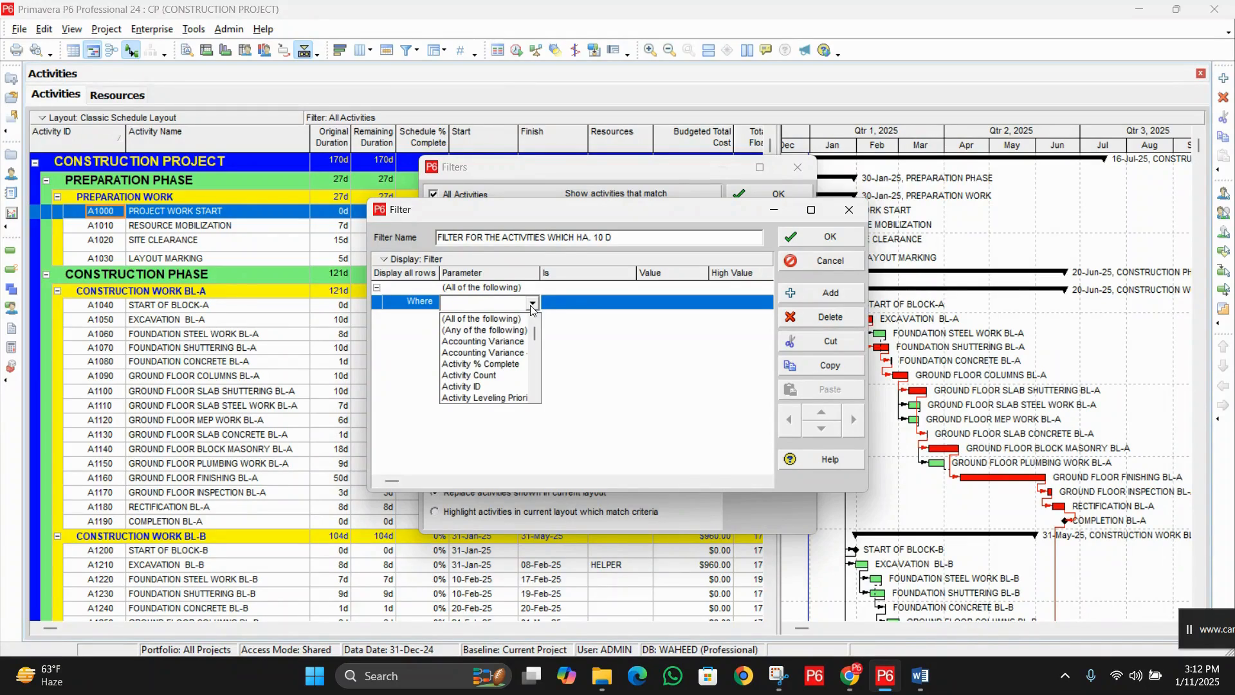
key("o")
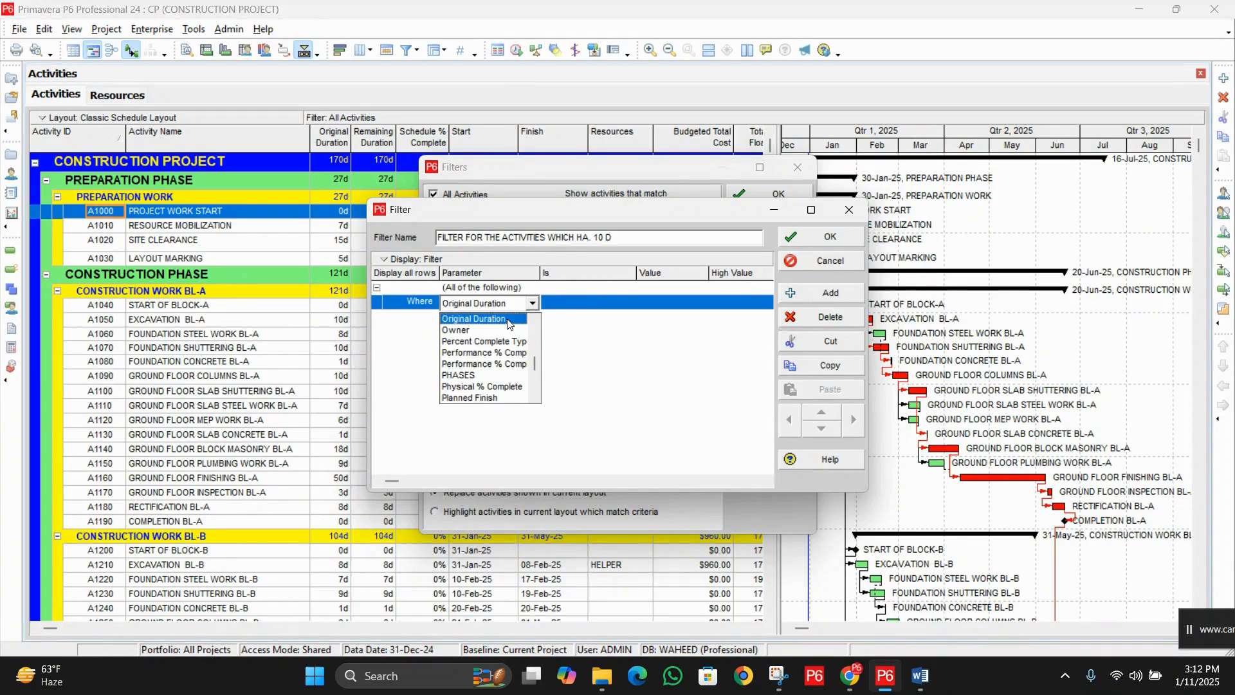
left_click(503, 318)
left_click(598, 304)
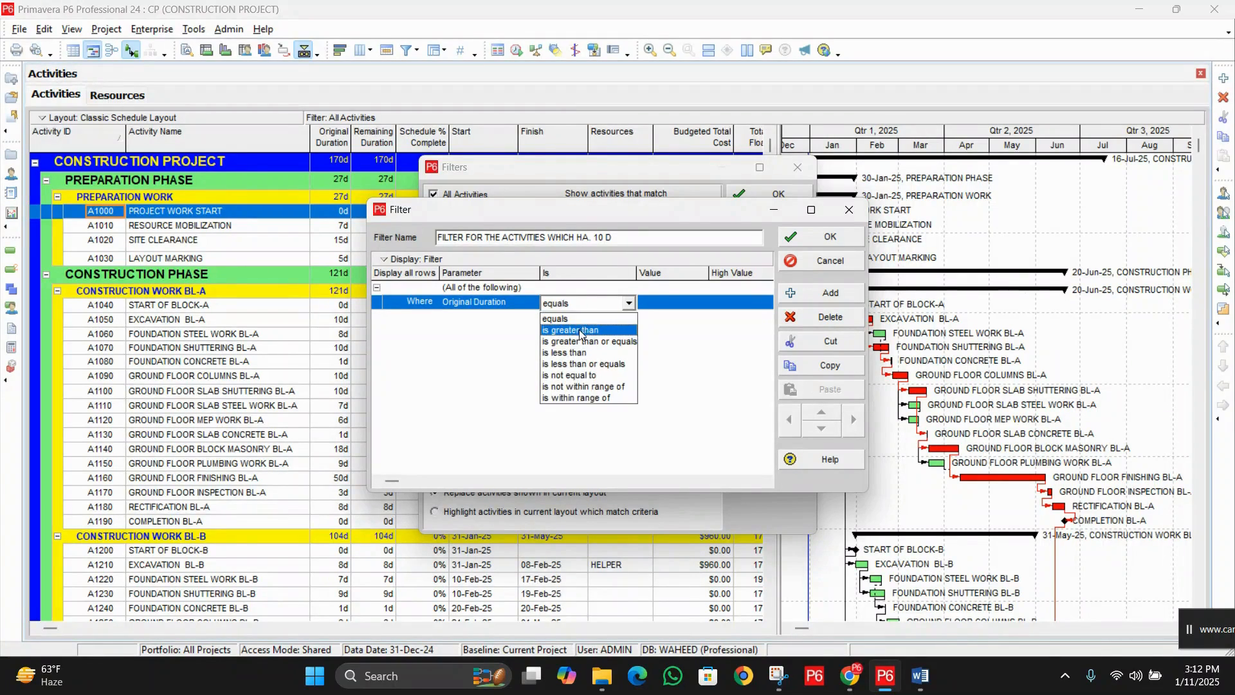
left_click(587, 317)
left_click(676, 303)
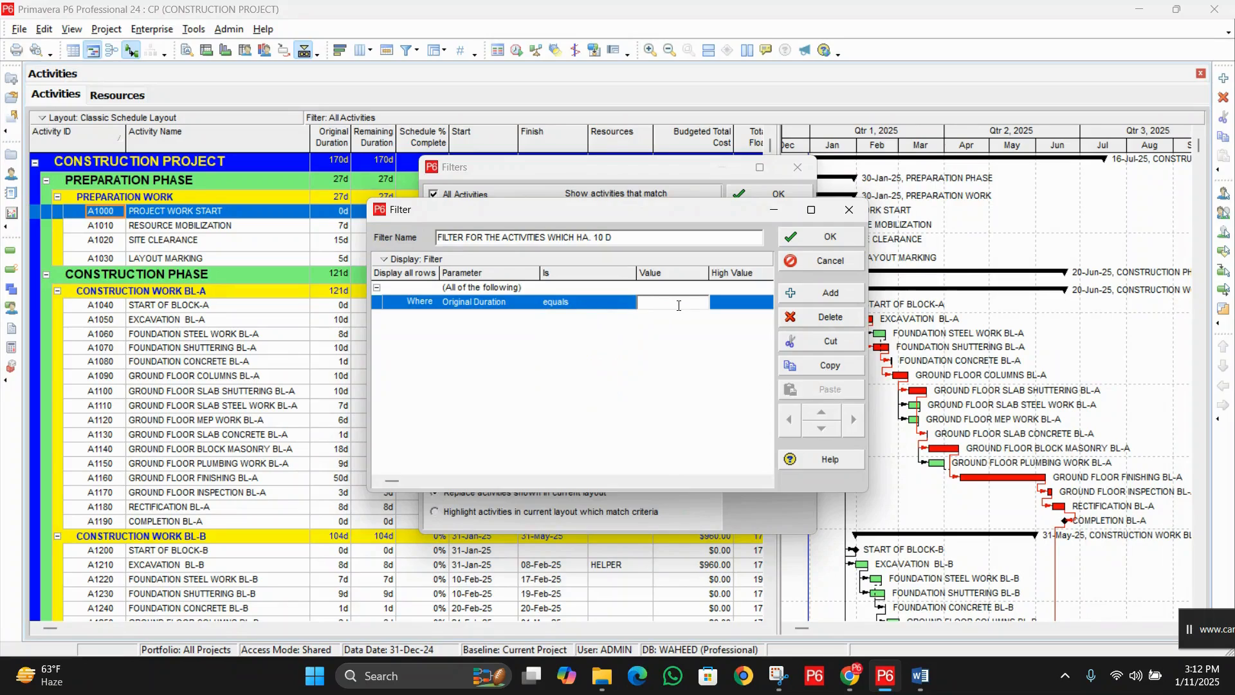
type("10d")
- Save the 10-day duration filter, apply it to the schedule and move the filter window off the activity table
left_click(814, 239)
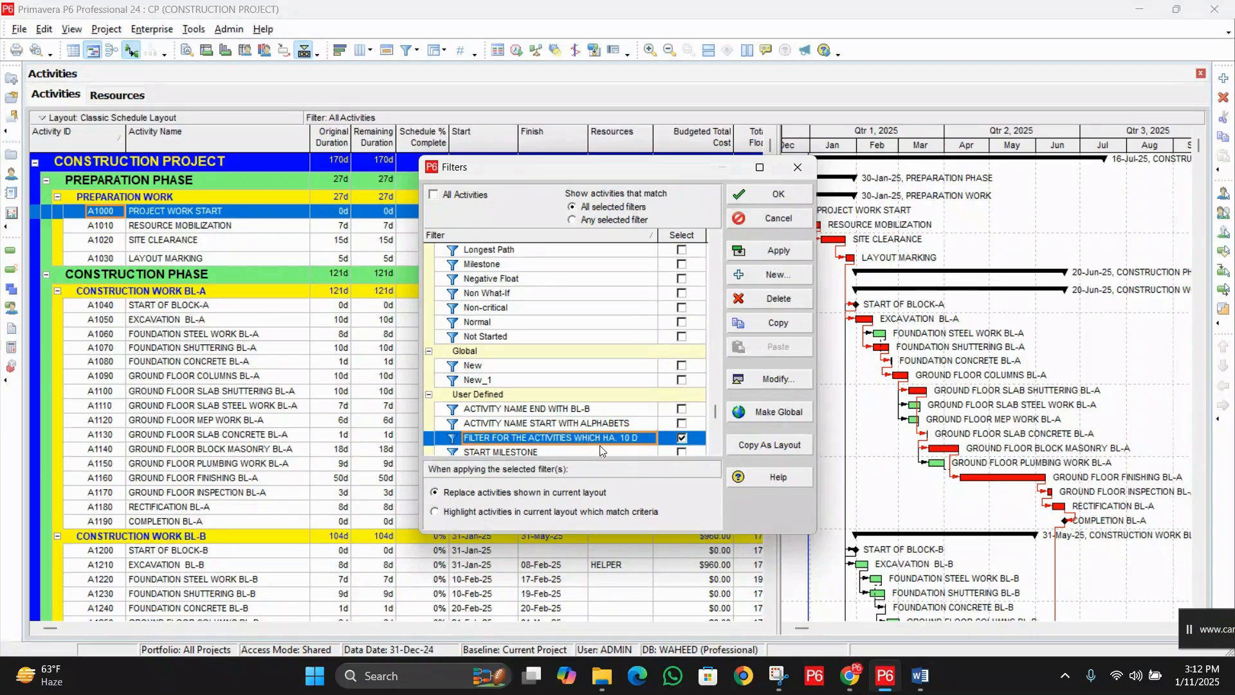
left_click(776, 249)
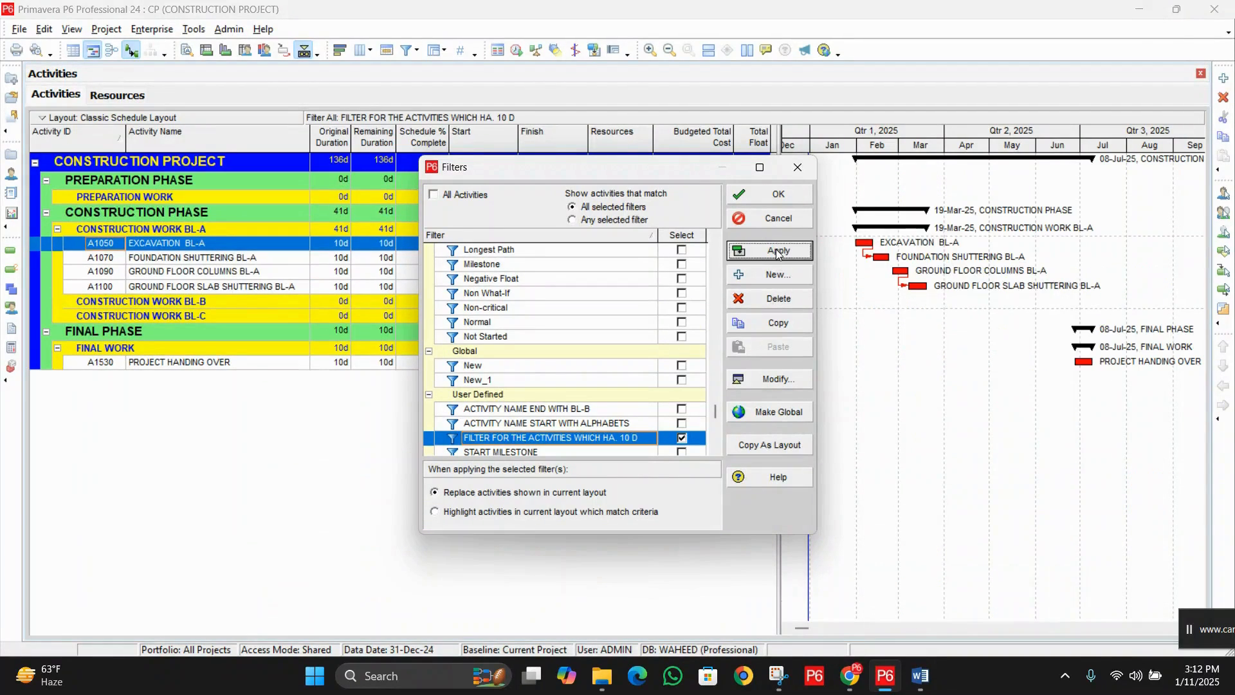
left_click_drag(640, 167, 985, 184)
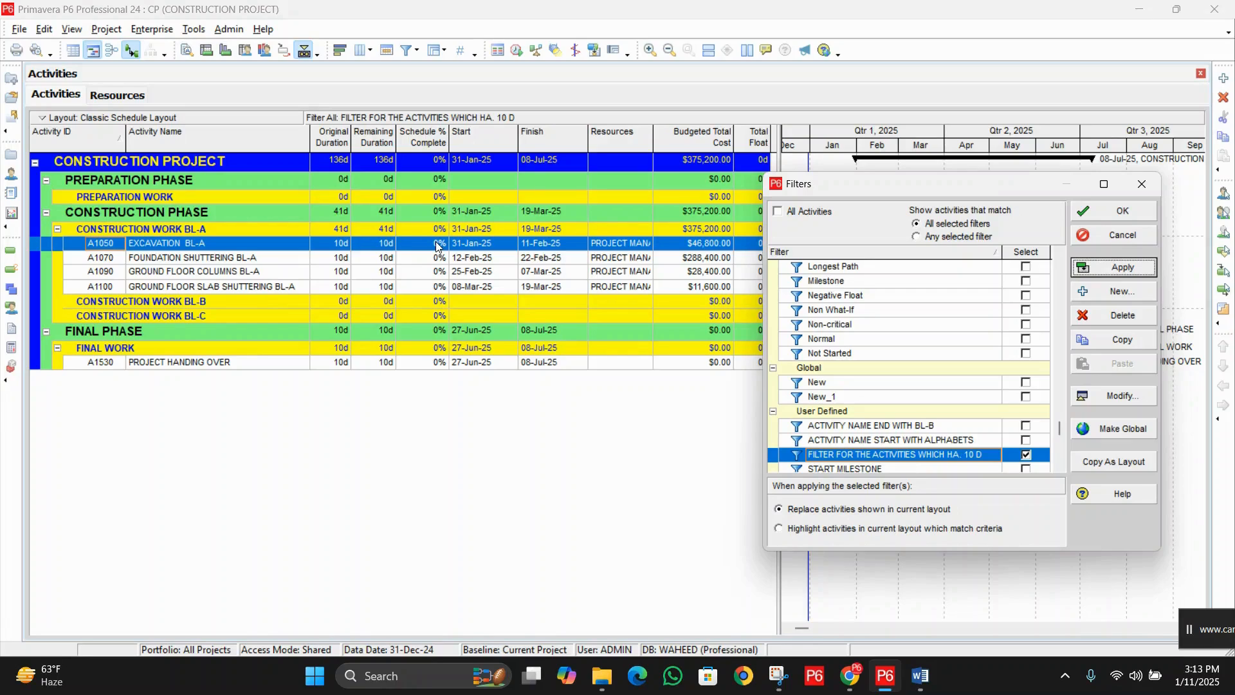
- Deselect the 10-day duration filter and restore all activities in the schedule
left_click(1028, 455)
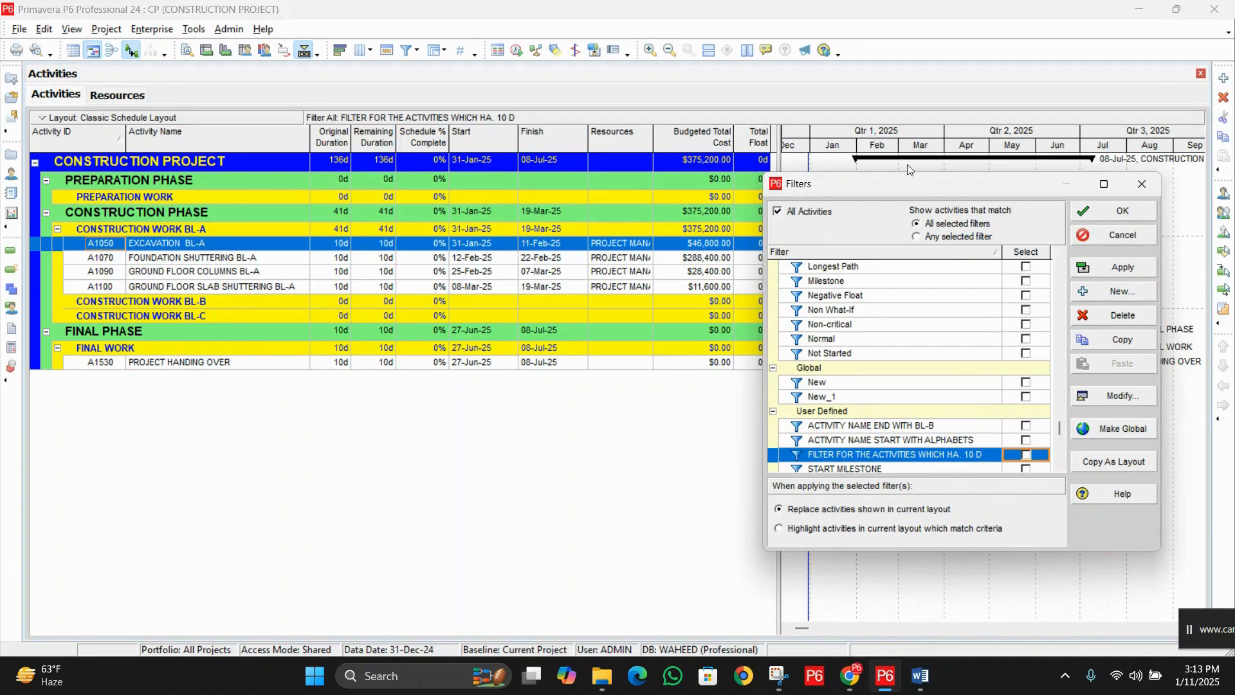
left_click_drag(913, 186, 582, 188)
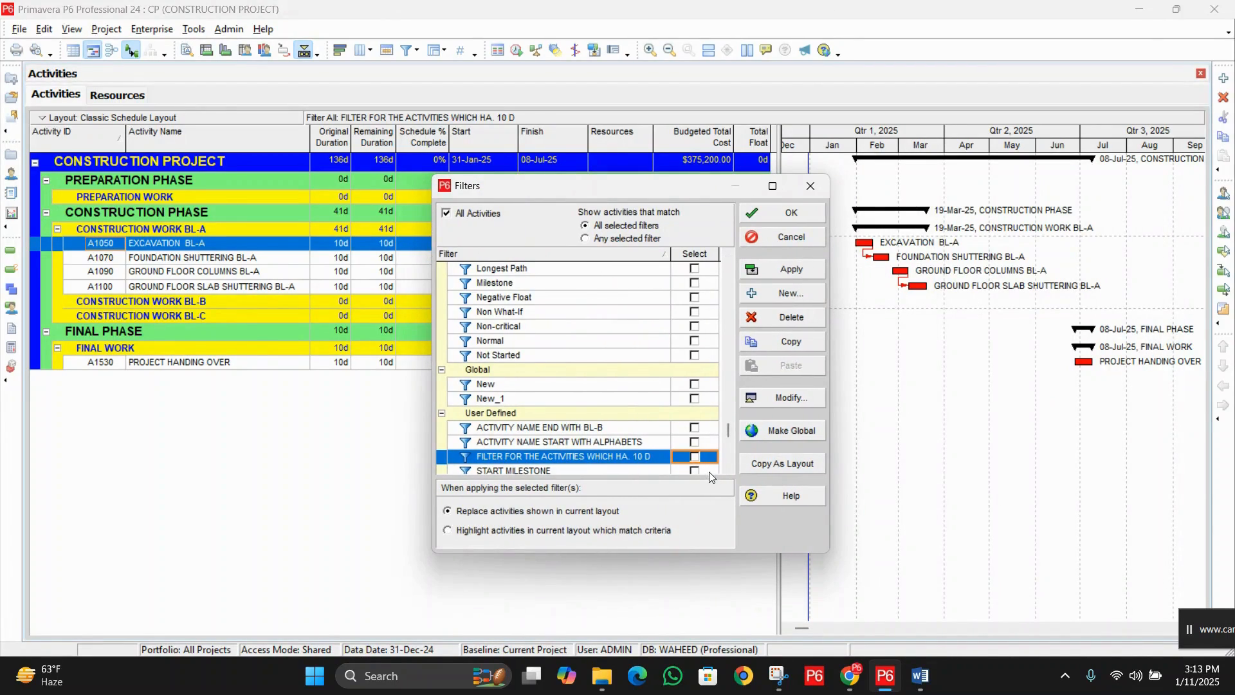
left_click(790, 270)
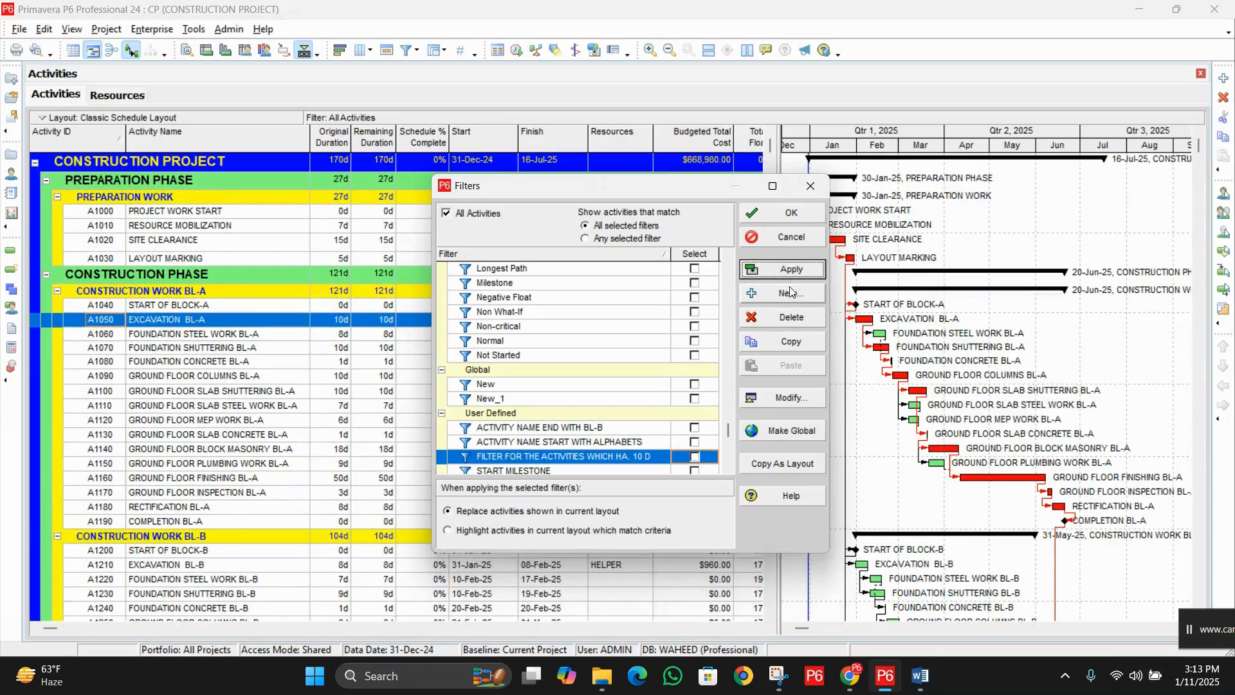
- Create another user-defined activity filter named 2 WEEKS LOOK A HEAD SCHEDULE
left_click(790, 293)
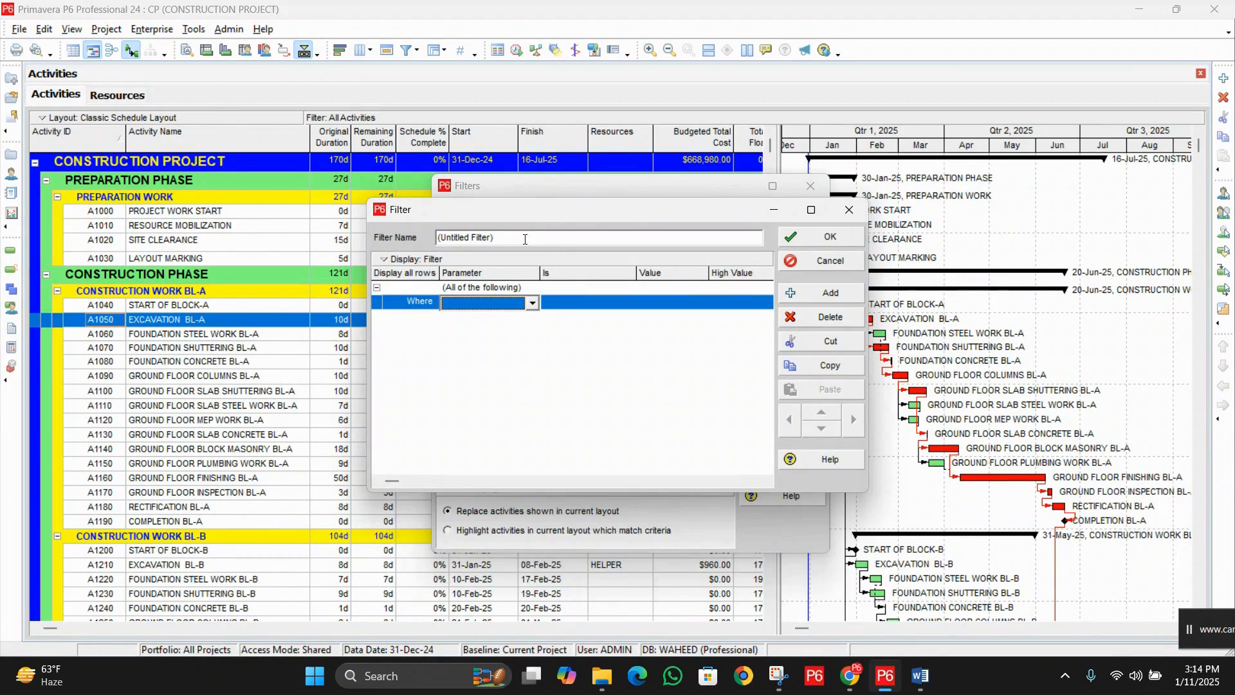
left_click(520, 236)
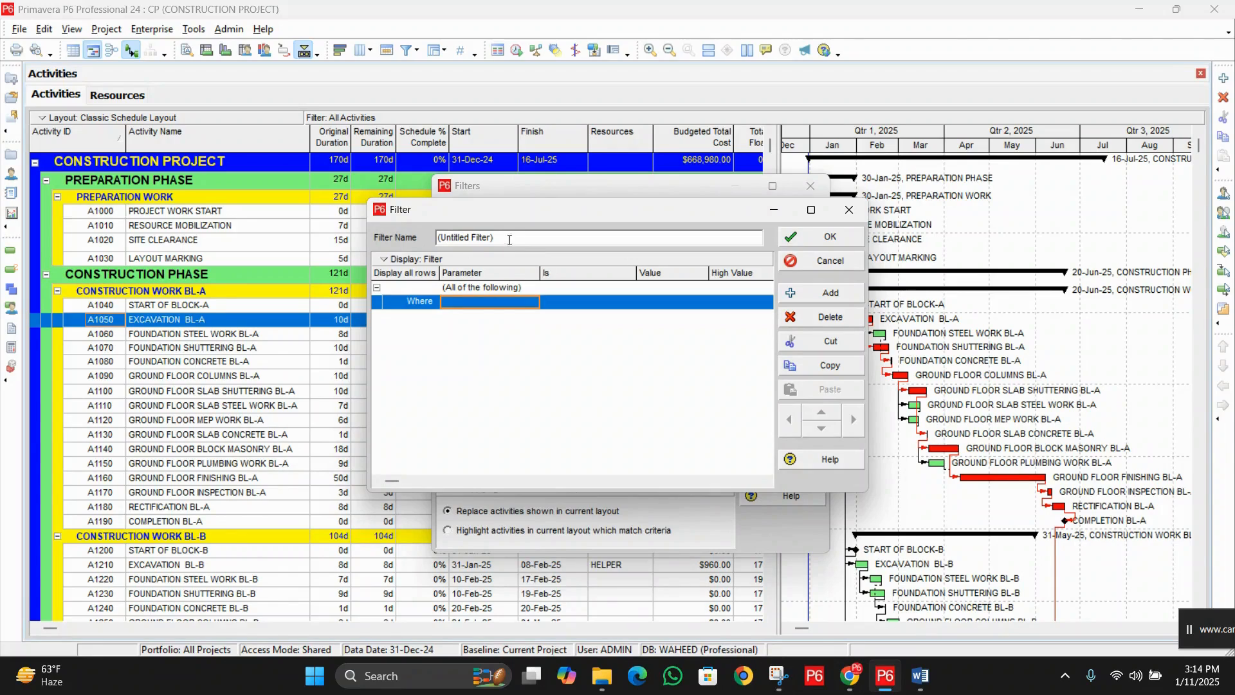
left_click_drag(510, 239, 362, 238)
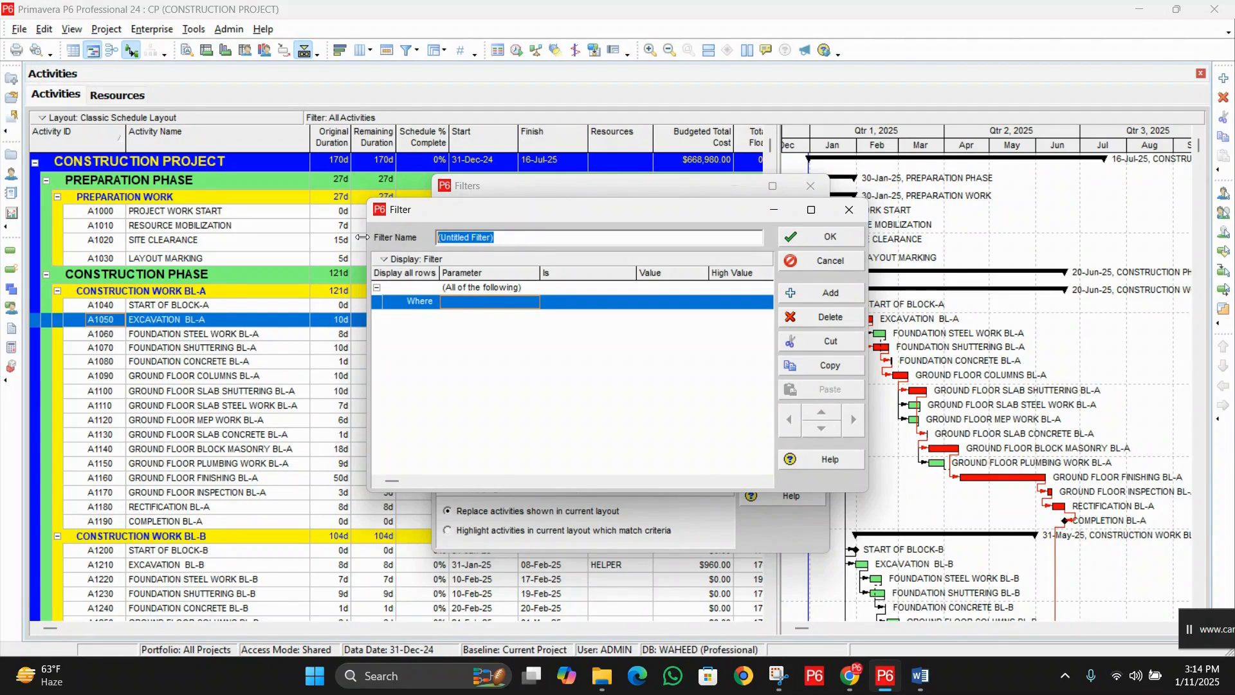
key("BackSpace")
type("2")
type("WEEKS LOOK A HEA")
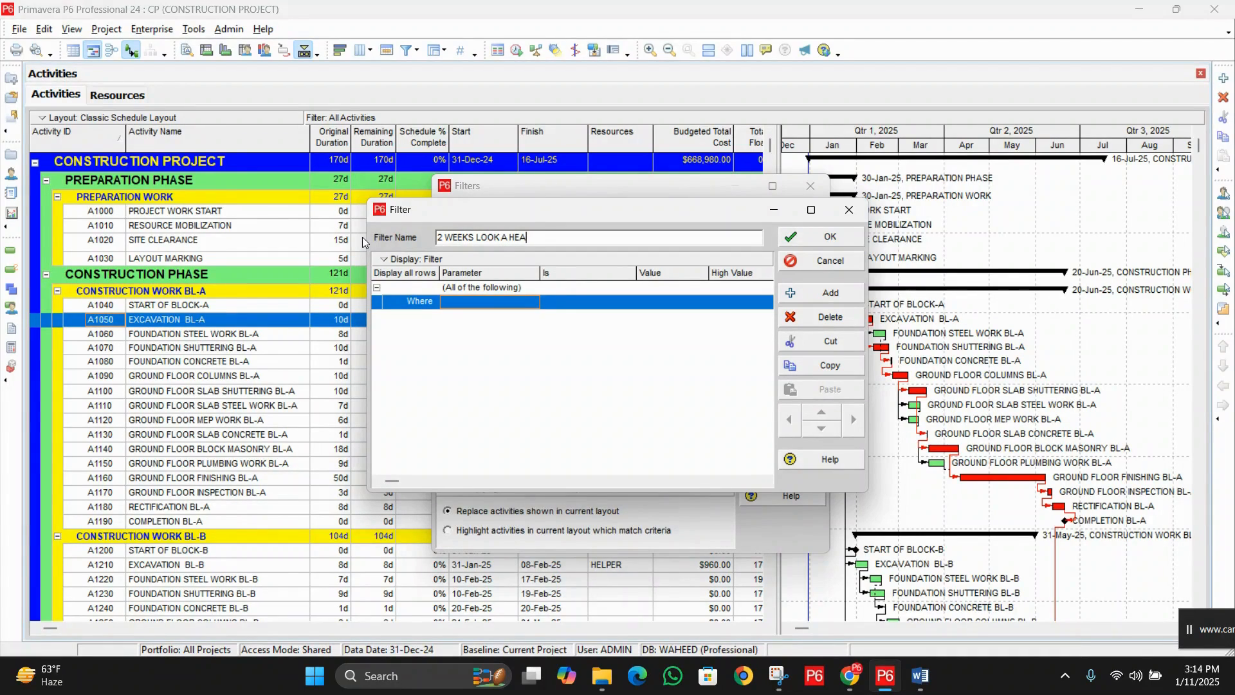
type("D SCHEDULE")
- Set the look-ahead filter's condition to Early Start is within range of
left_click(477, 309)
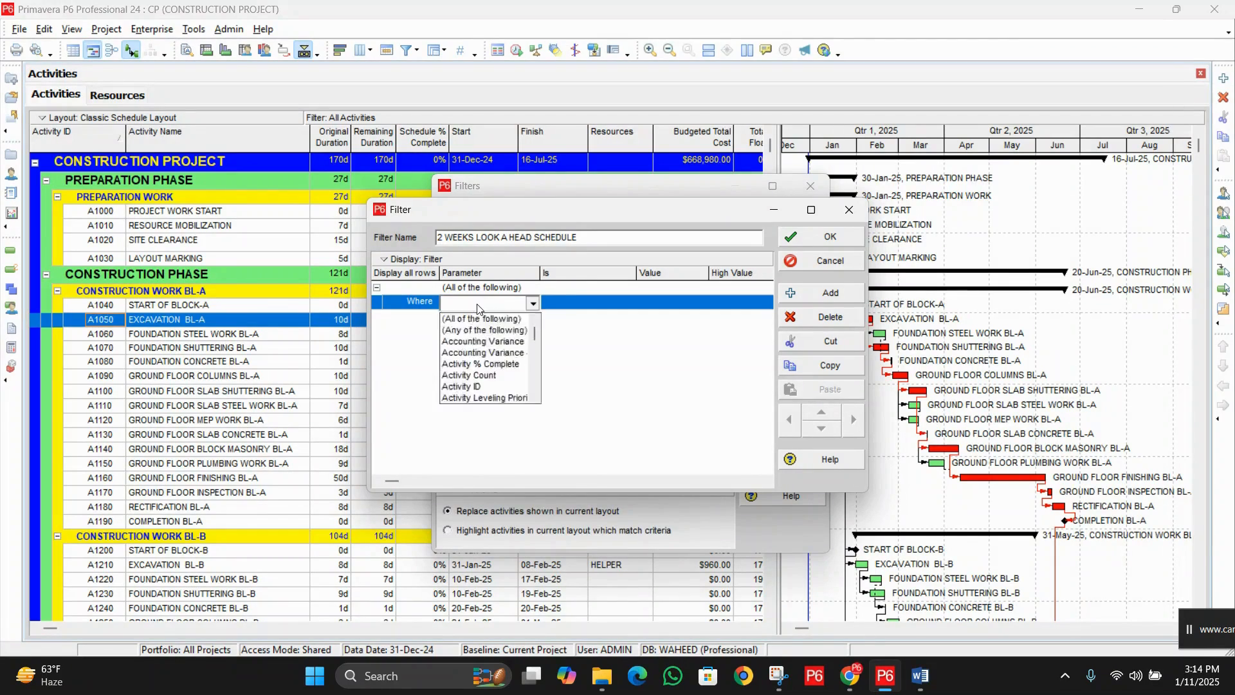
left_click(476, 309)
left_click(477, 308)
key("e")
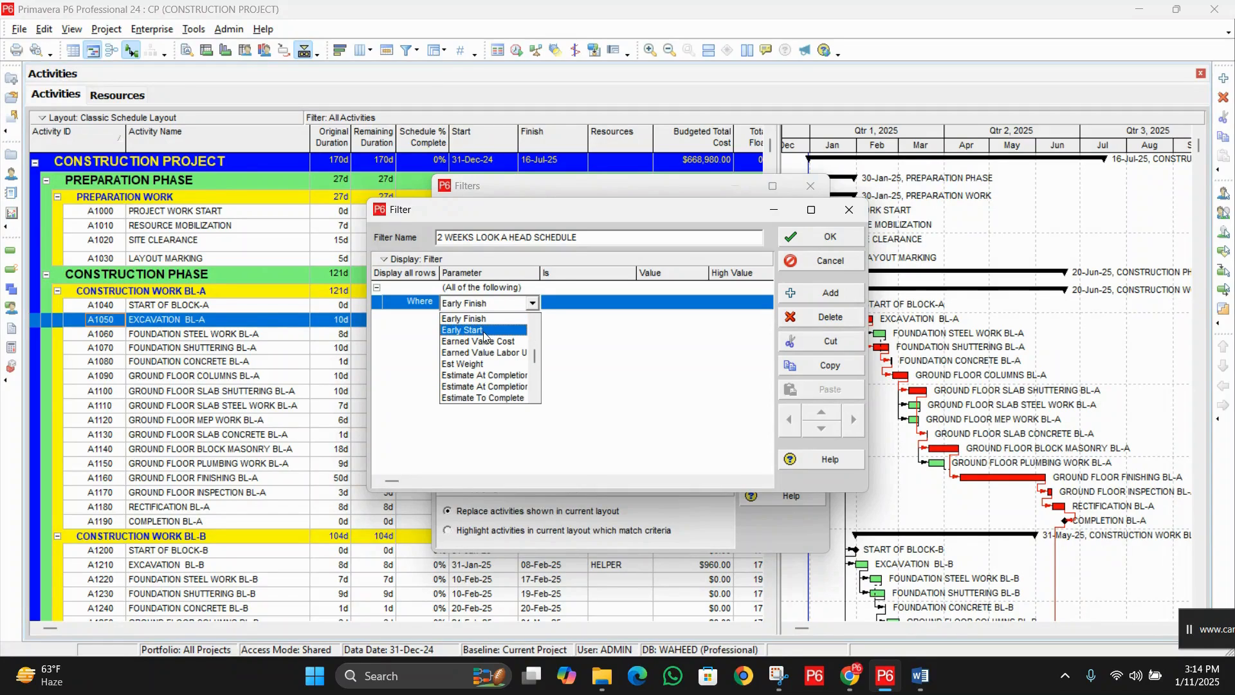
left_click(484, 330)
left_click(603, 305)
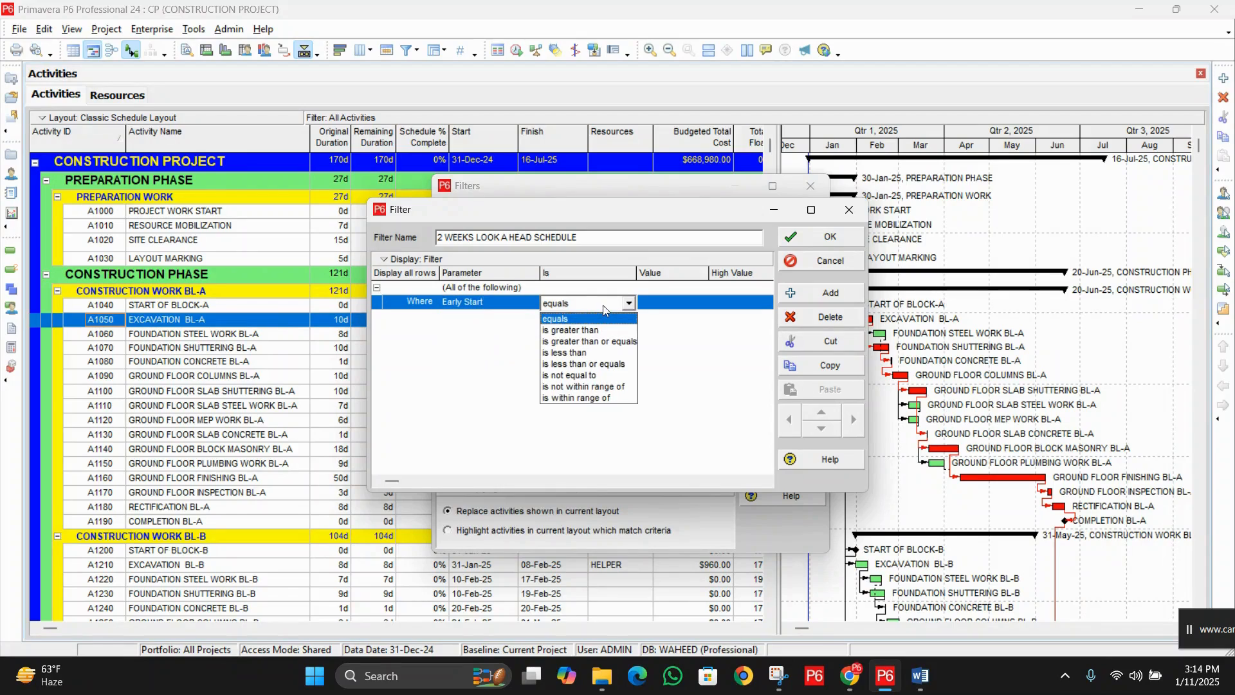
left_click(586, 398)
- Set the low value of the Early Start range to DD - Earliest Data Date
left_click(679, 300)
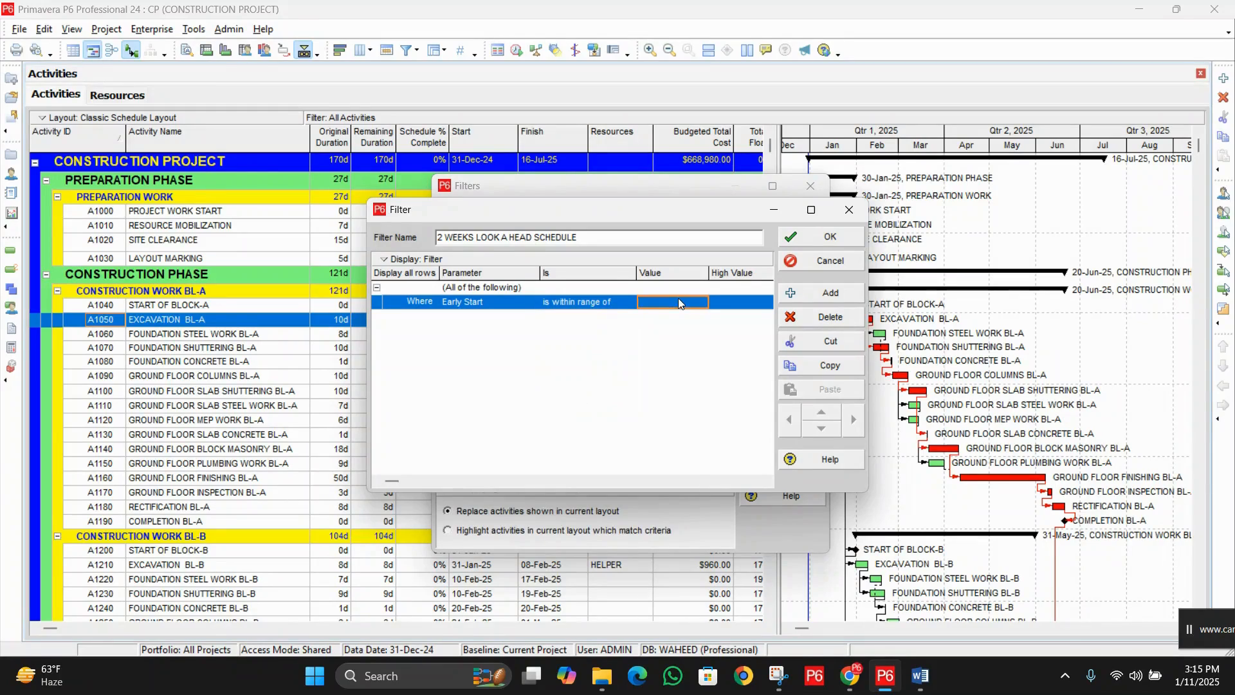
left_click(701, 304)
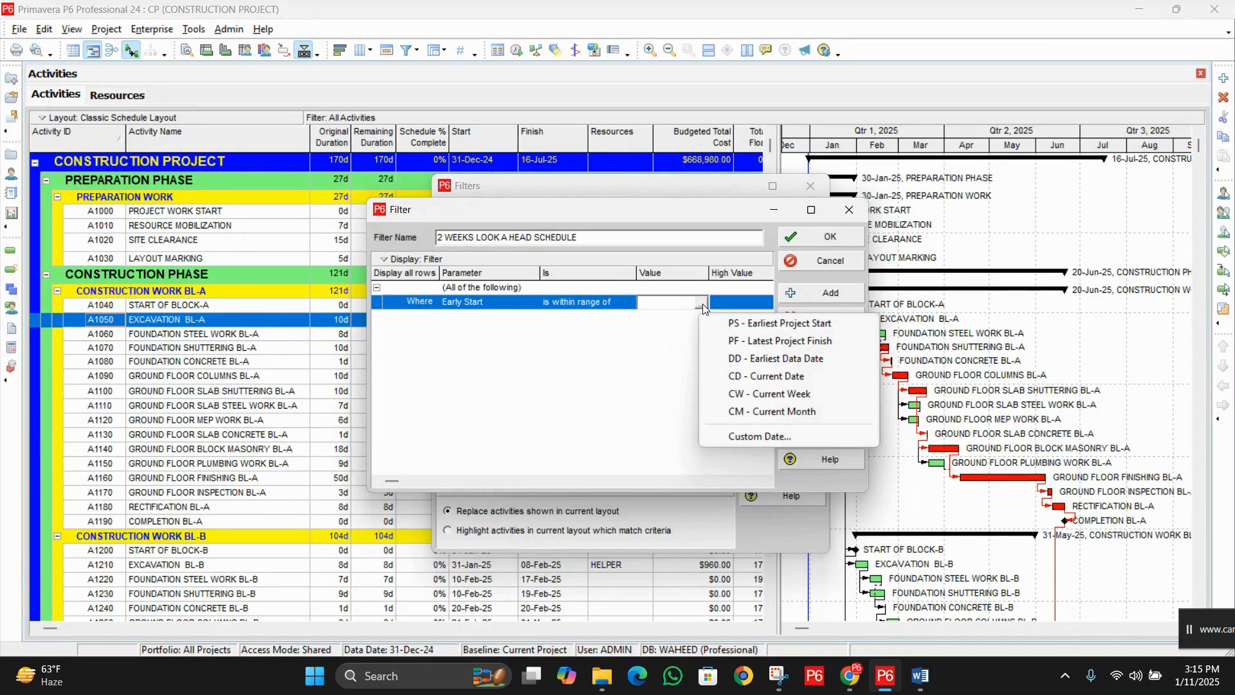
left_click(763, 360)
left_click(585, 236)
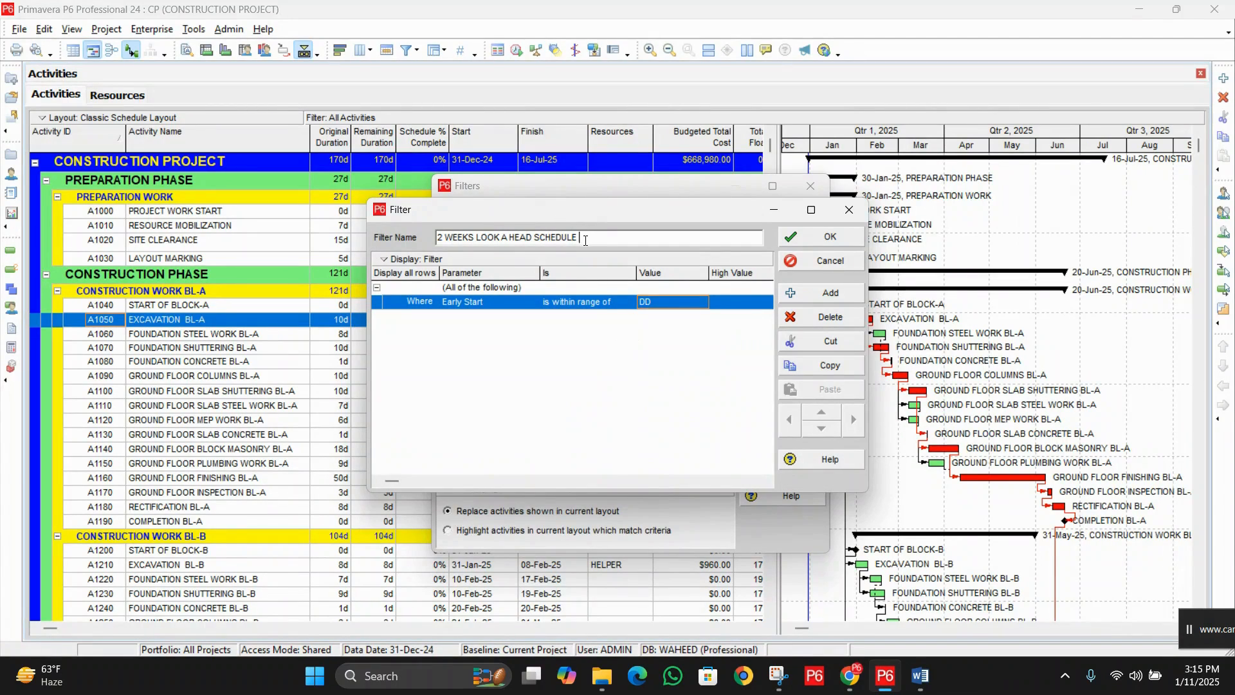
left_click_drag(588, 240, 463, 238)
left_click(484, 237)
left_click(673, 302)
left_click(701, 303)
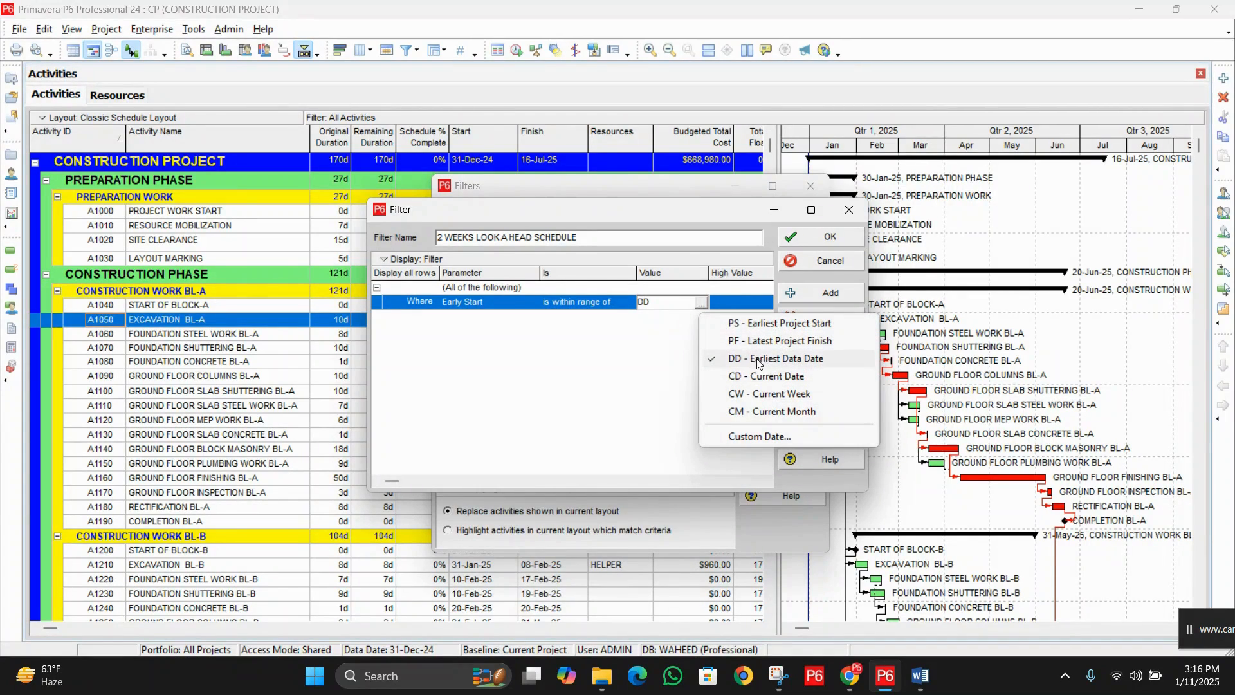
left_click(790, 364)
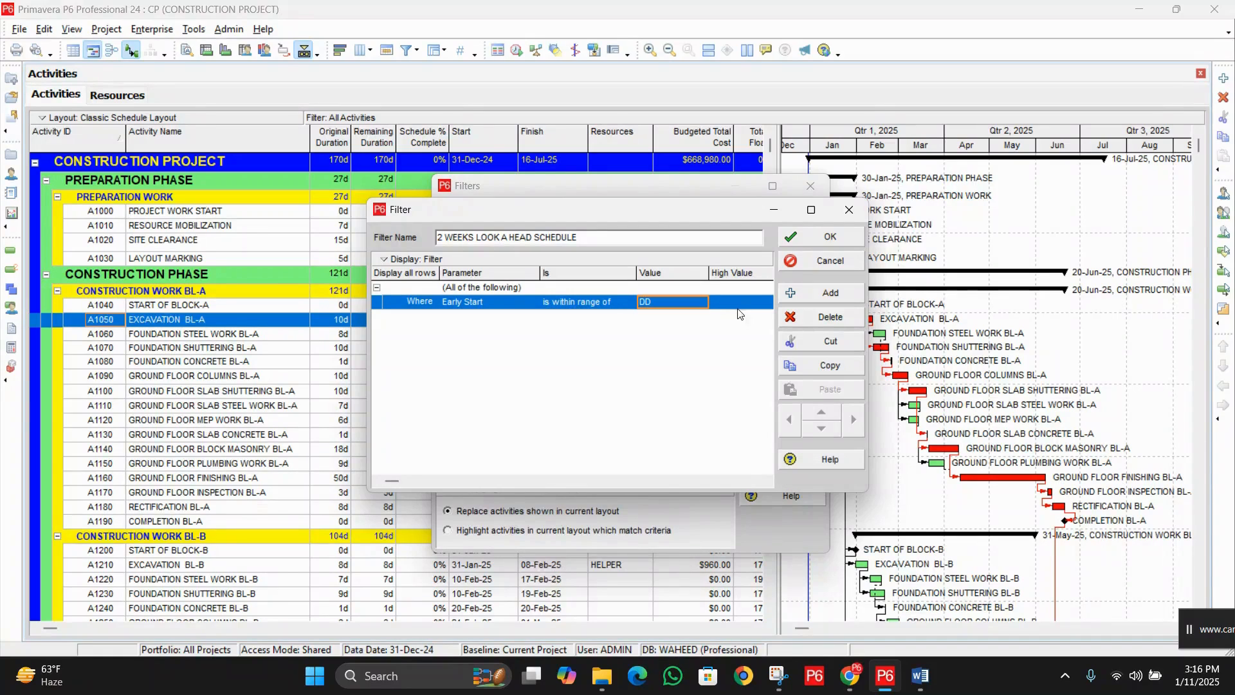
- Set the high value of the Early Start range to DD+2W, based on the earliest data date
left_click(740, 303)
left_click(768, 307)
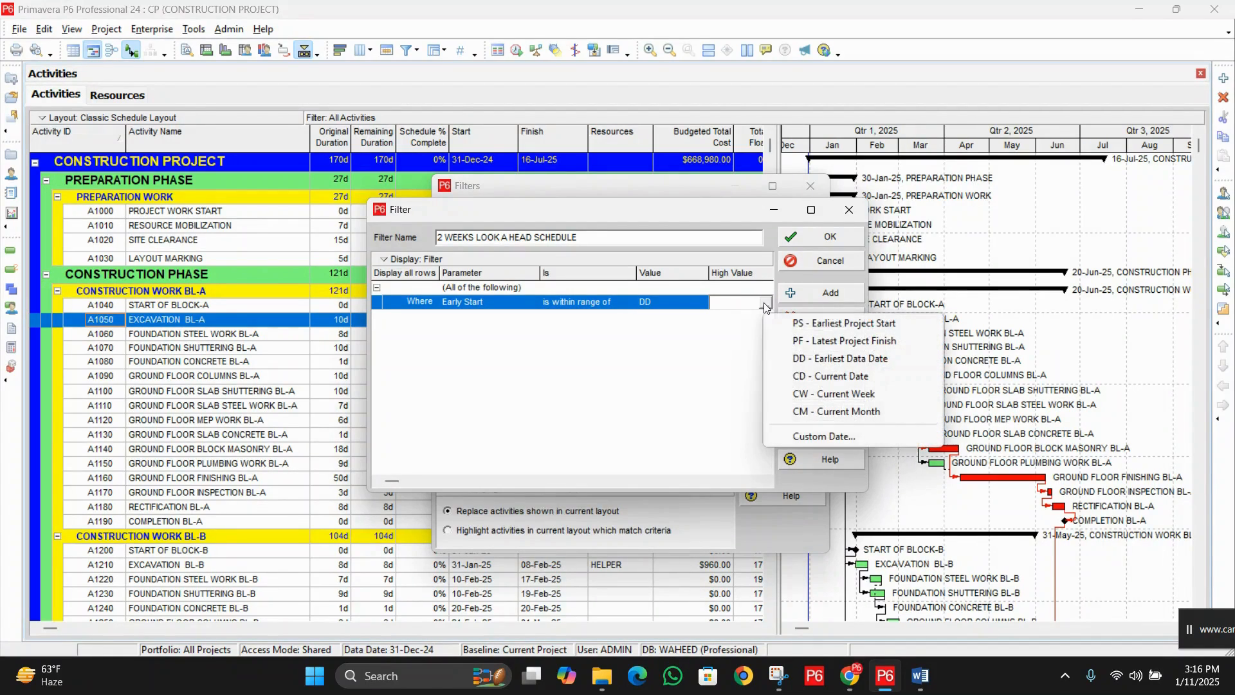
left_click(803, 357)
left_click(741, 302)
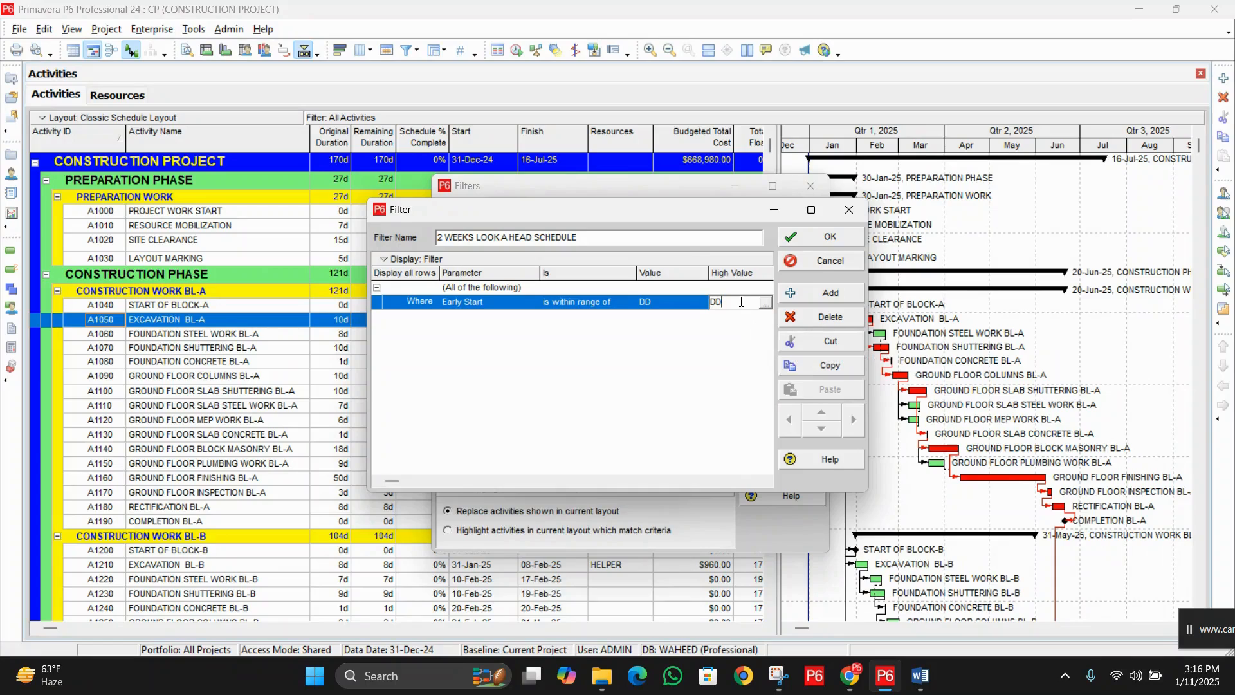
type("=")
key("BackSpace")
type("+2W")
left_click(663, 368)
- Save the 2 WEEKS LOOK A HEAD SCHEDULE filter, apply it and move the filter window away from the filtered activities
left_click(810, 233)
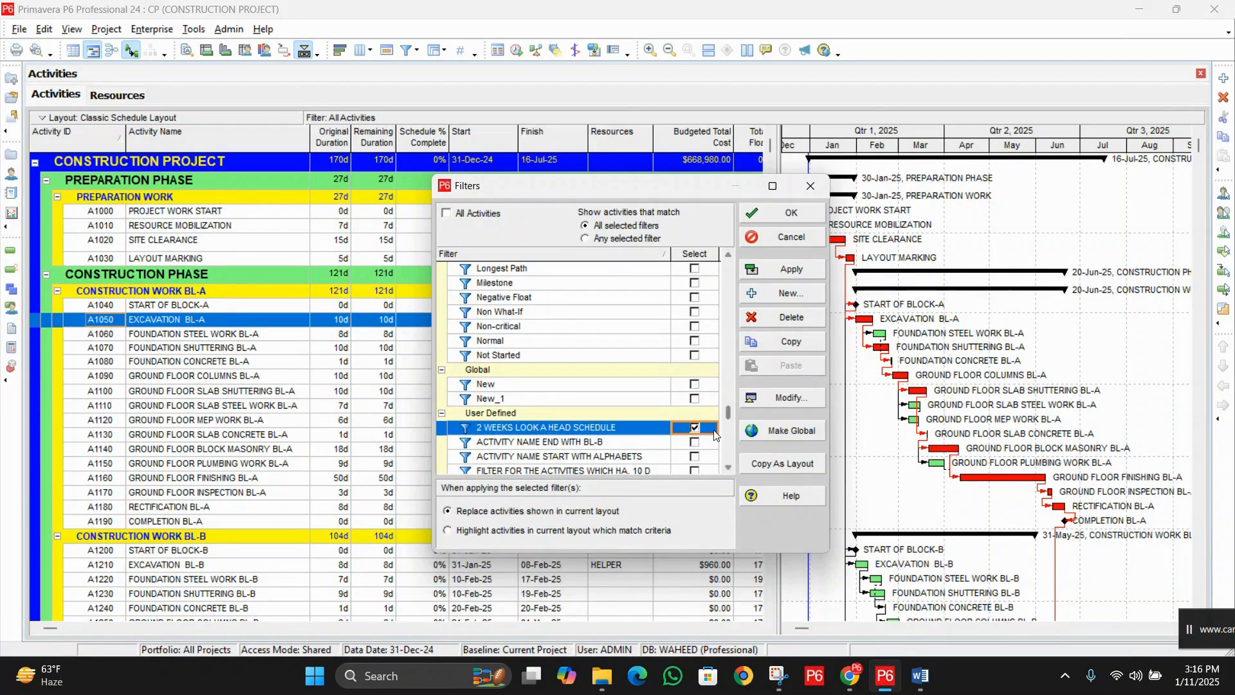
left_click(790, 269)
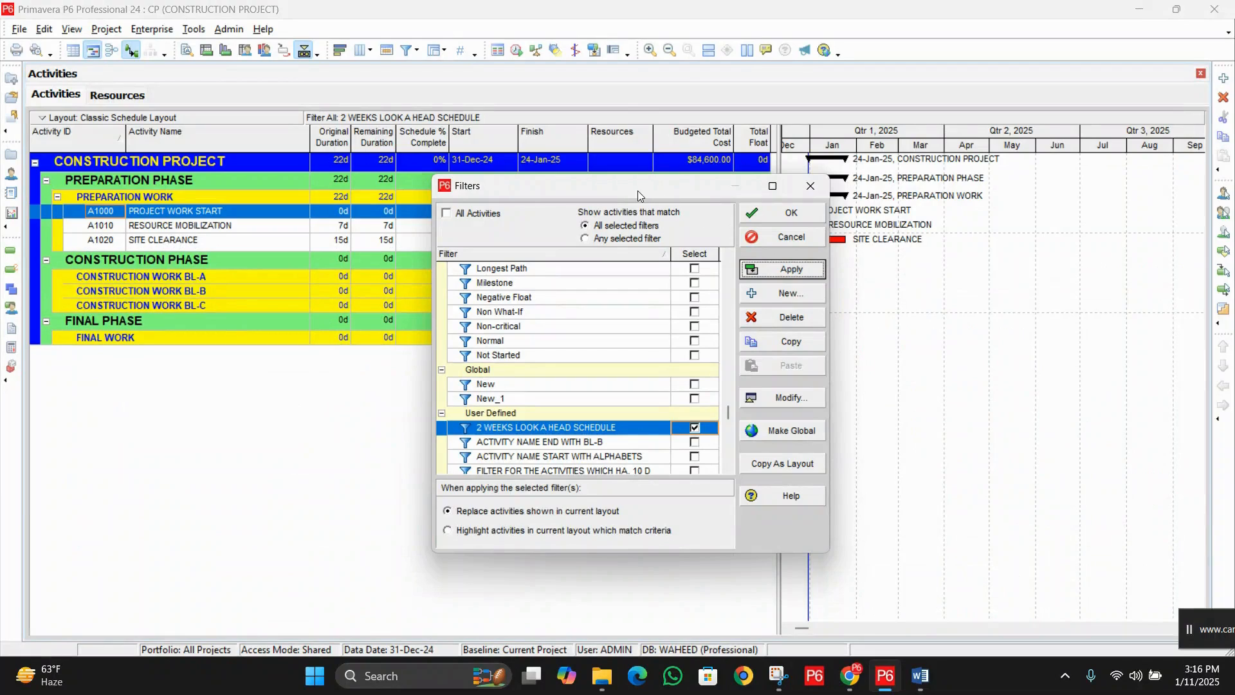
left_click_drag(615, 187, 754, 296)
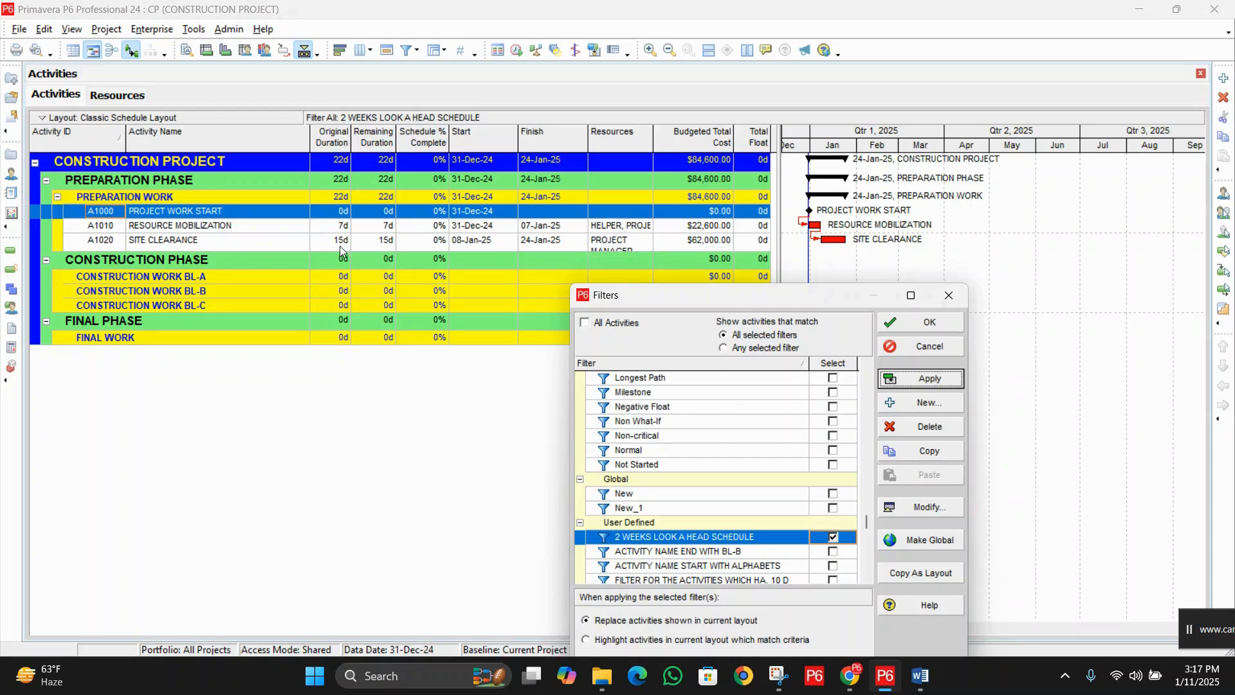
left_click_drag(747, 302, 713, 236)
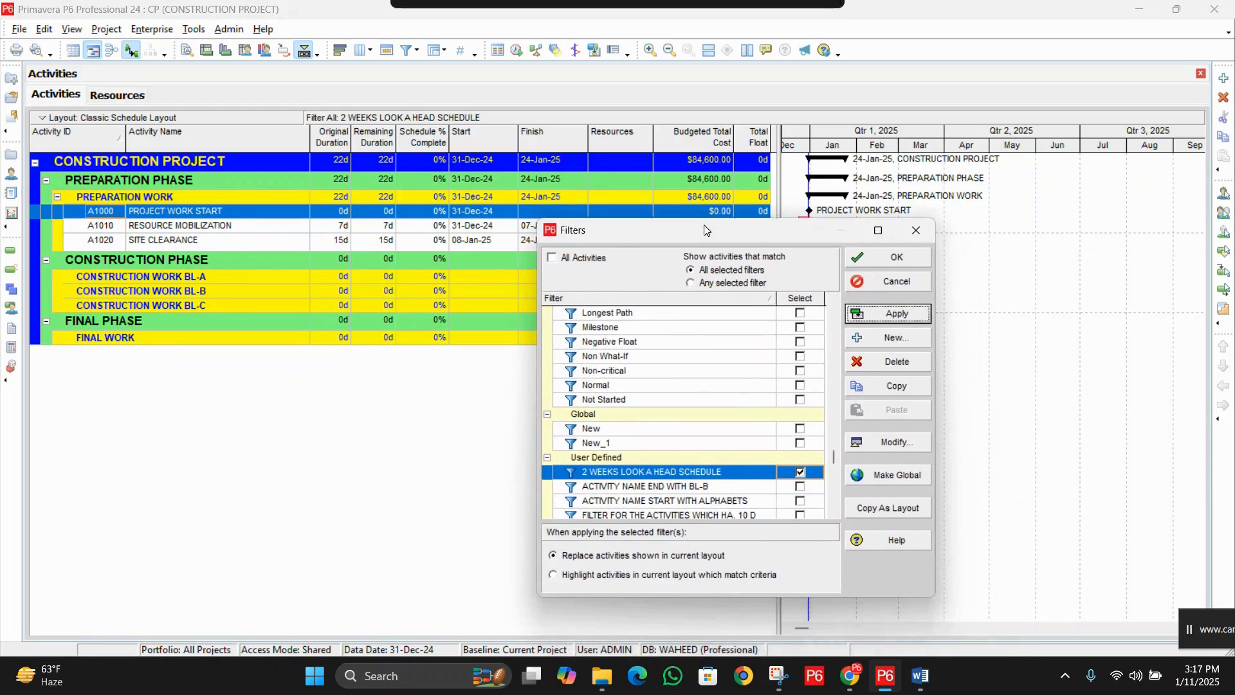
- Modify the 2 WEEKS LOOK A HEAD SCHEDULE filter by adding a second condition, Early Finish is within range of
left_click(900, 441)
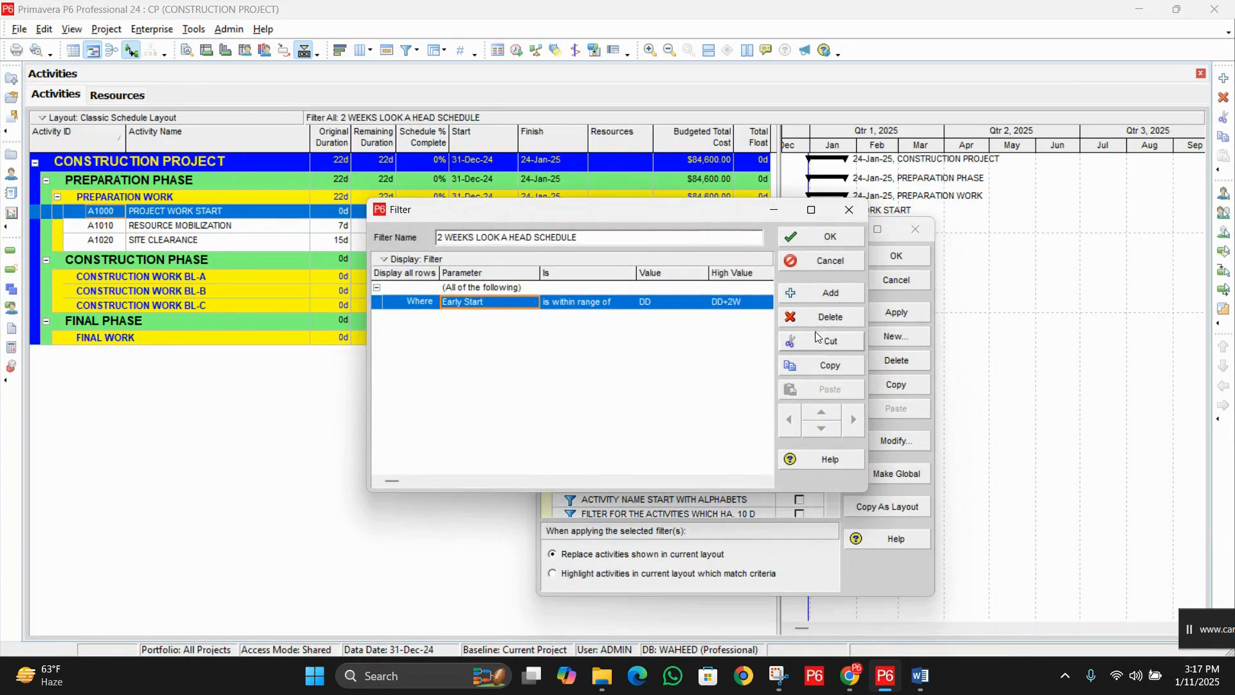
left_click(823, 293)
left_click(534, 318)
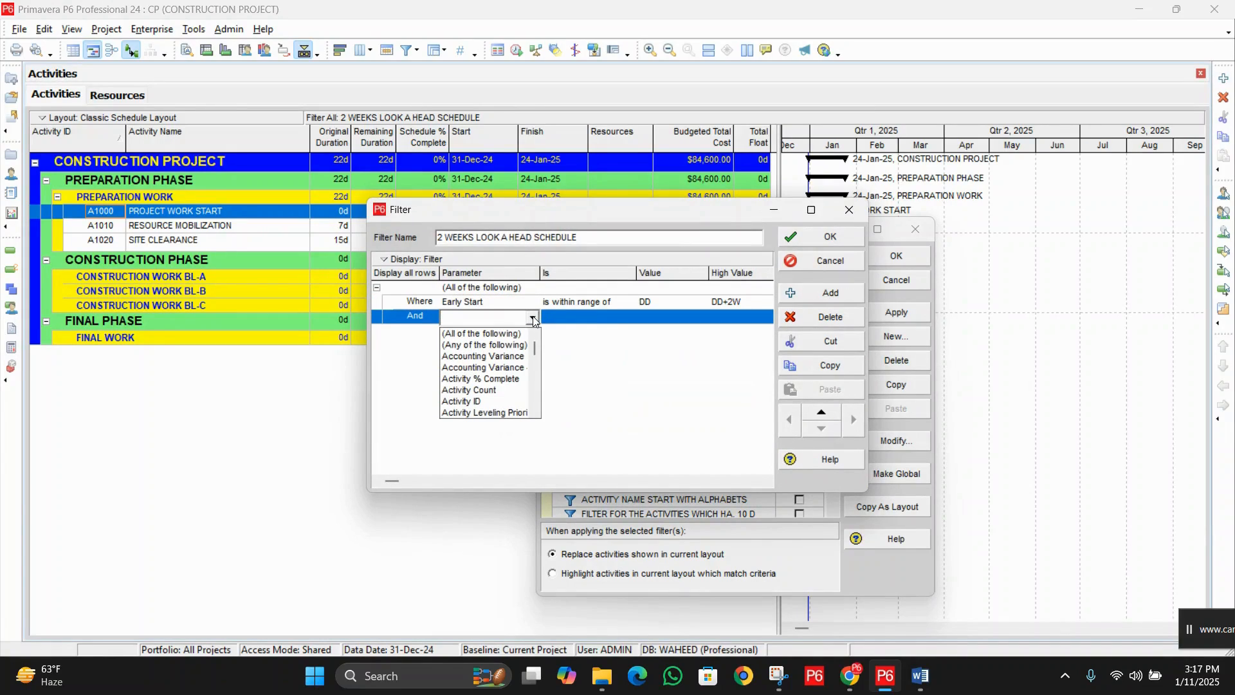
key("e")
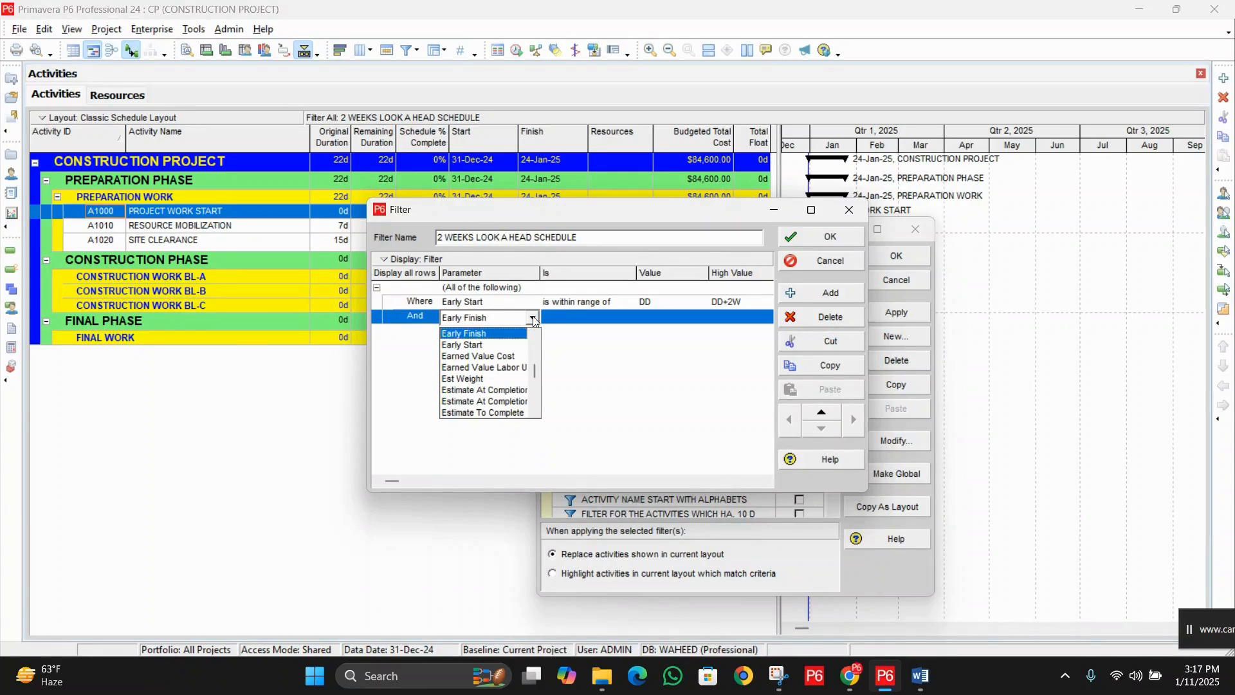
left_click(489, 335)
left_click(624, 317)
left_click(629, 318)
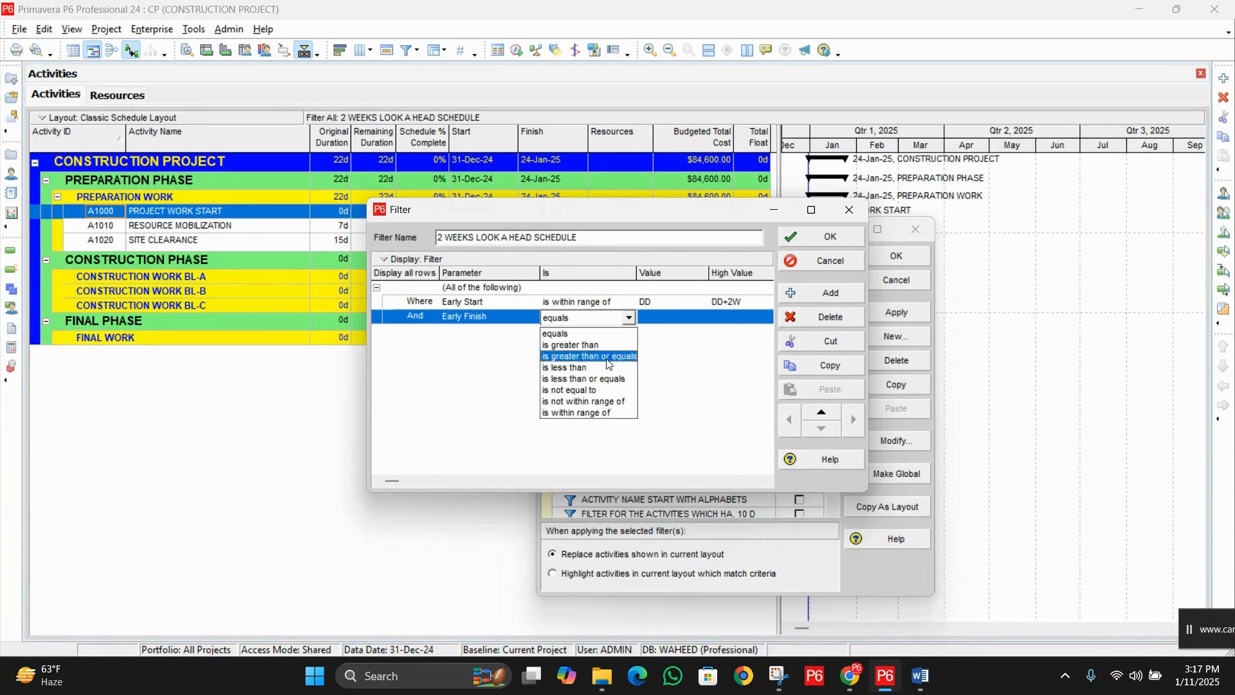
left_click(611, 413)
- Set the Early Finish range from DD - Earliest Data Date to a high value of DD+2W
left_click(663, 318)
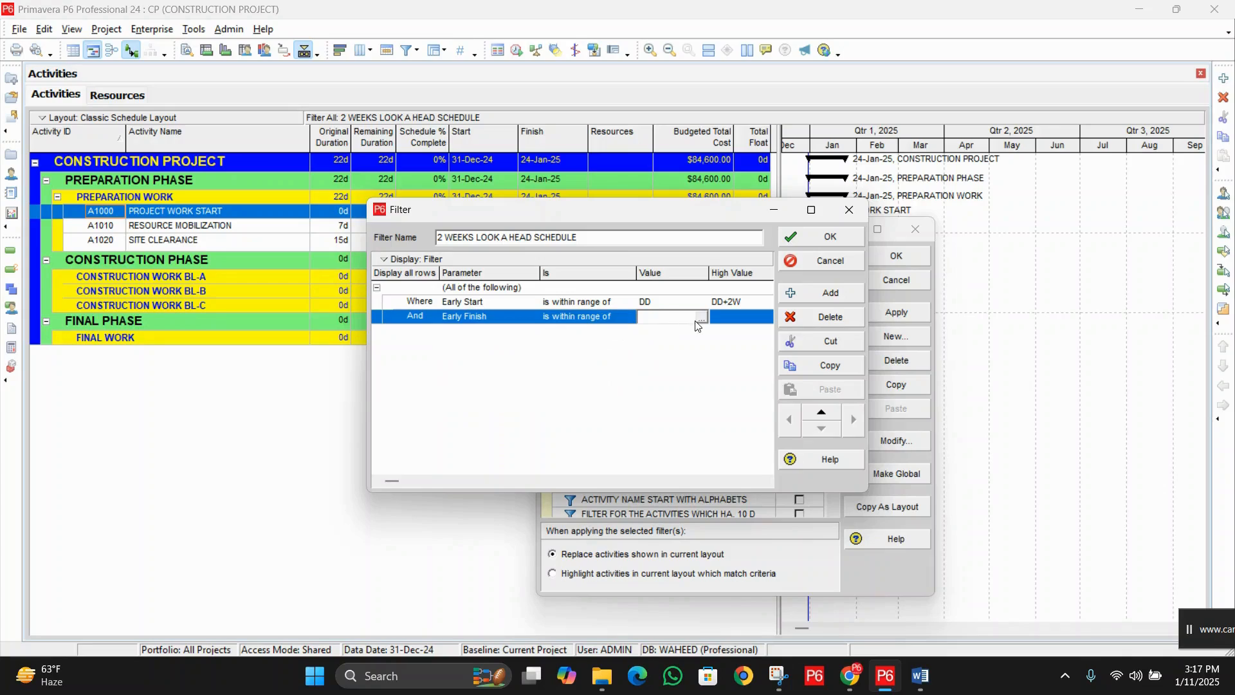
left_click(700, 317)
left_click(753, 373)
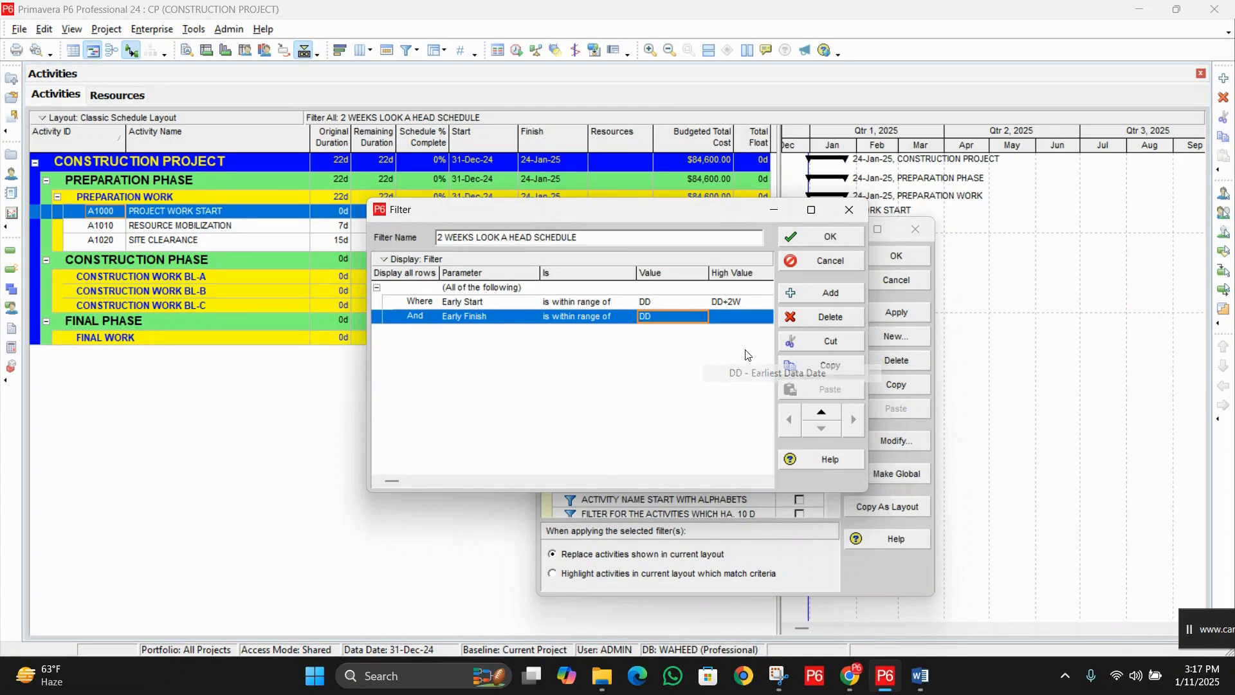
left_click(737, 320)
left_click(769, 316)
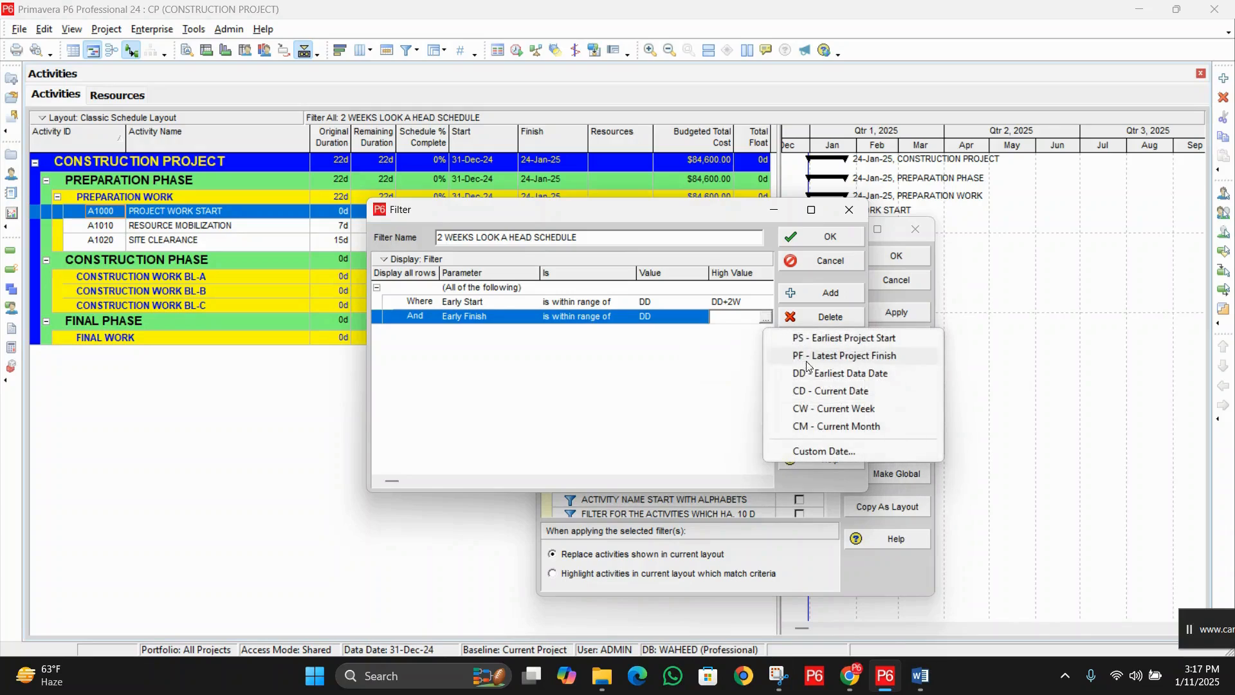
left_click(787, 364)
left_click(740, 322)
type("+")
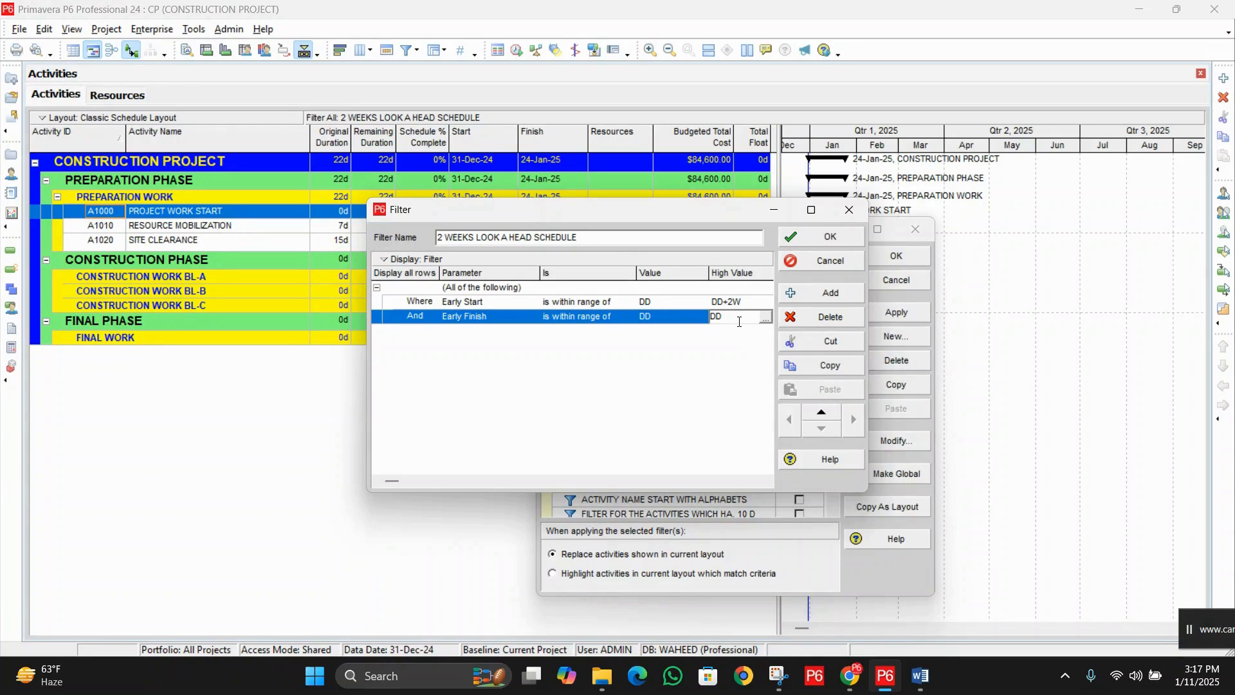
type("2W")
left_click(752, 372)
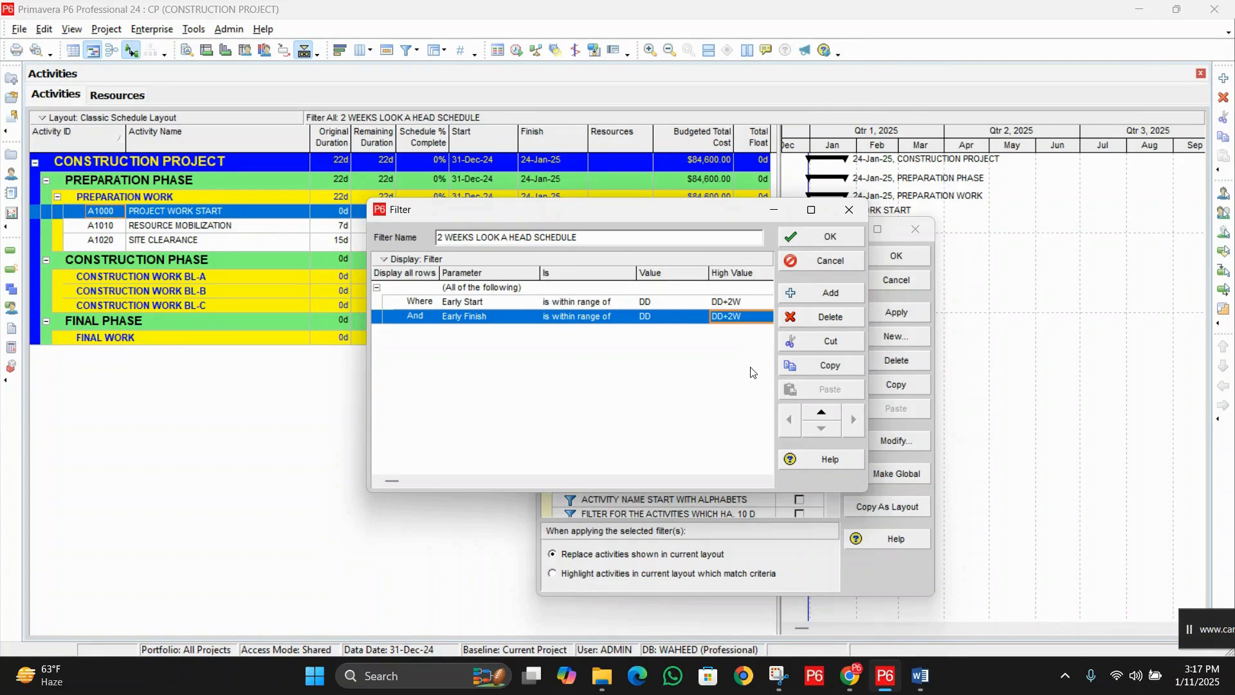
left_click(496, 304)
left_click(502, 320)
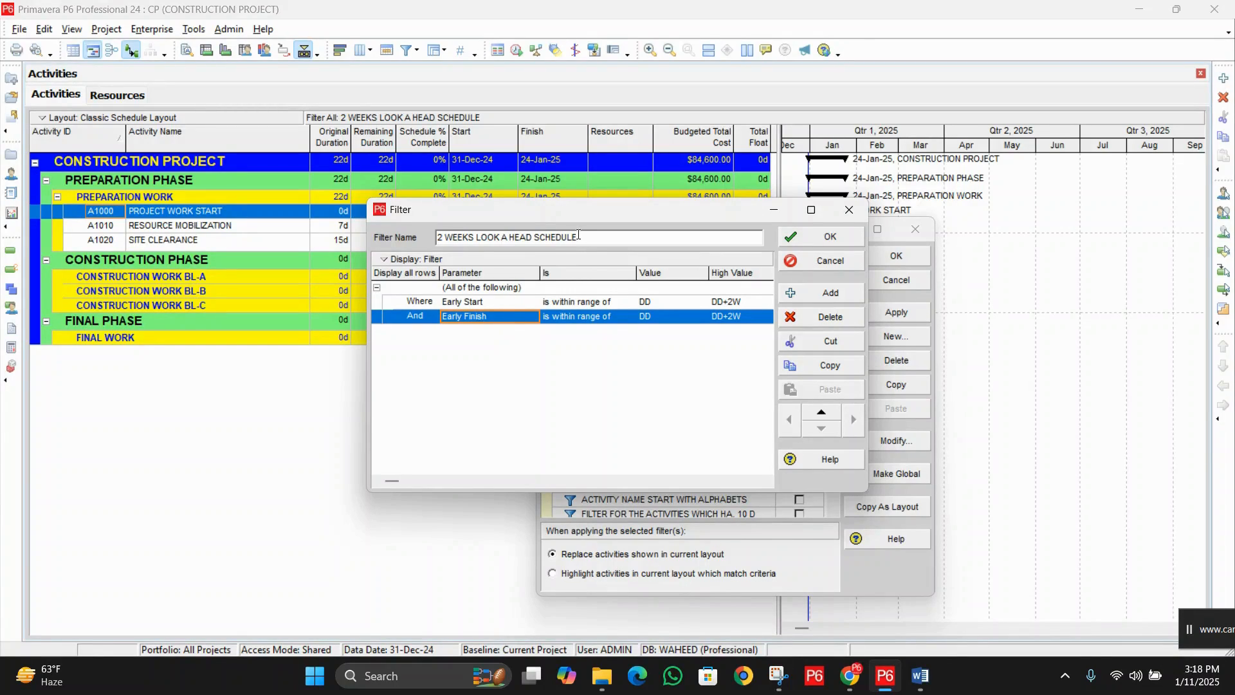
left_click_drag(579, 238, 441, 230)
left_click(451, 238)
left_click_drag(598, 236, 399, 242)
left_click(464, 237)
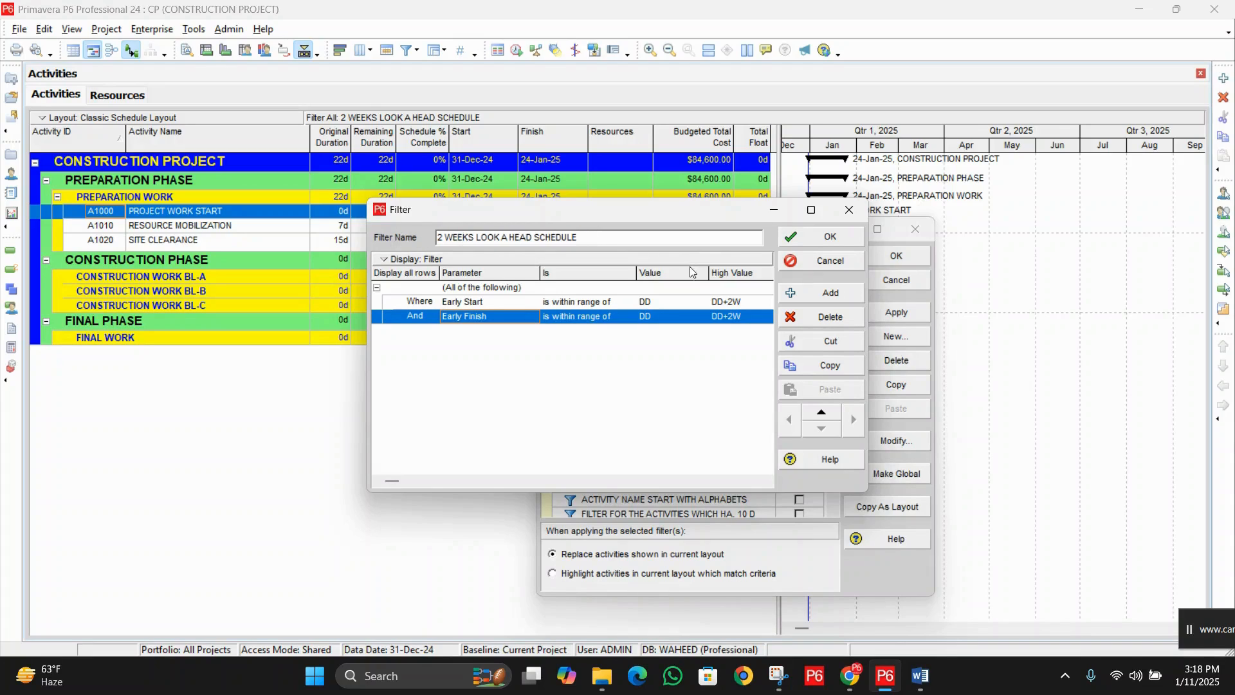
- Save the modified two-week look-ahead filter, apply it and move the filter window away from the filtered activities
left_click(861, 259)
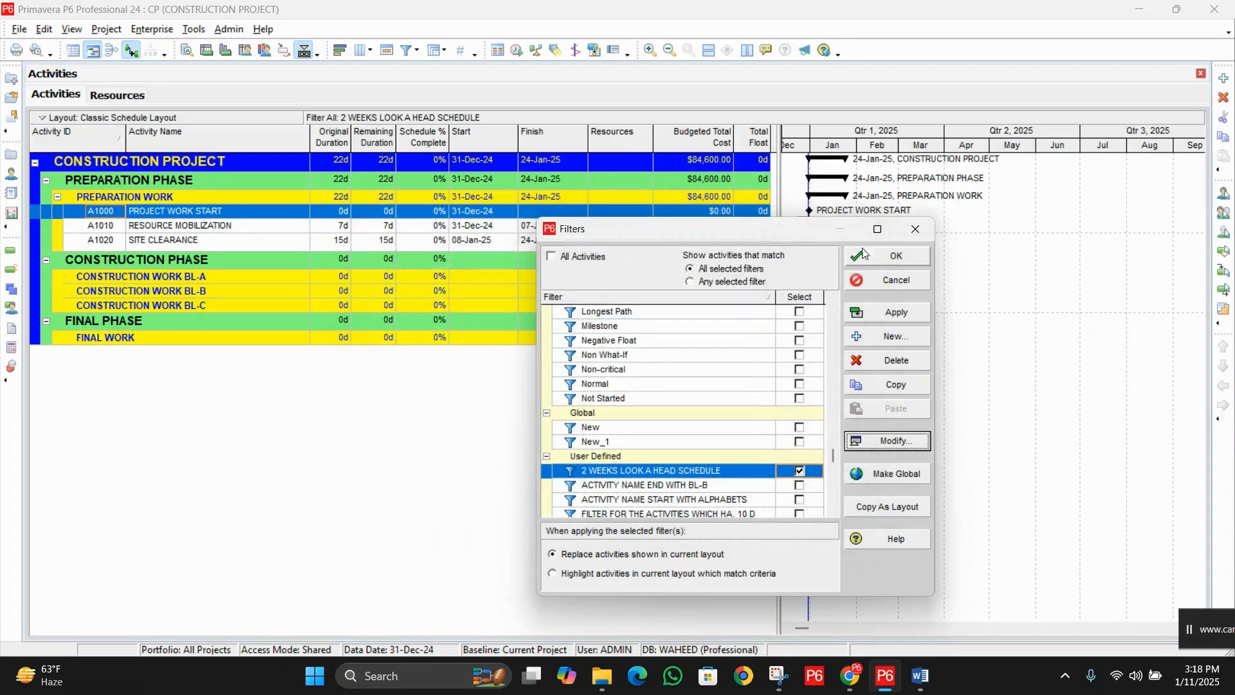
left_click(891, 319)
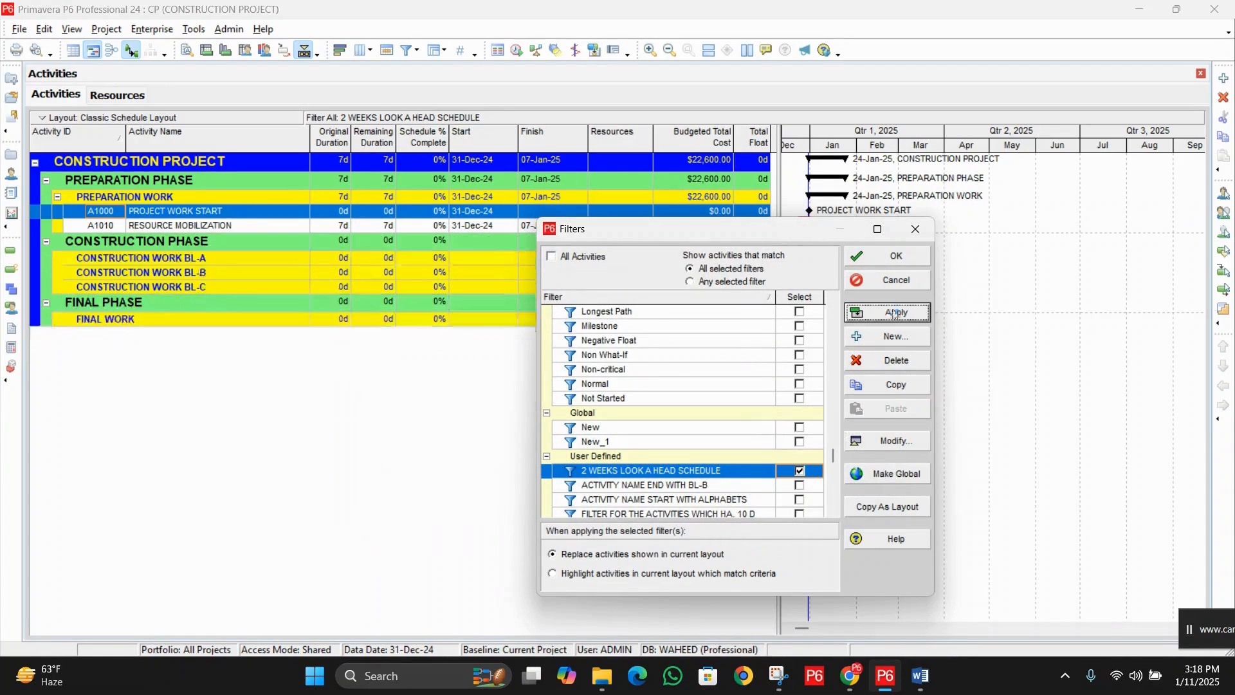
left_click_drag(565, 238, 590, 297)
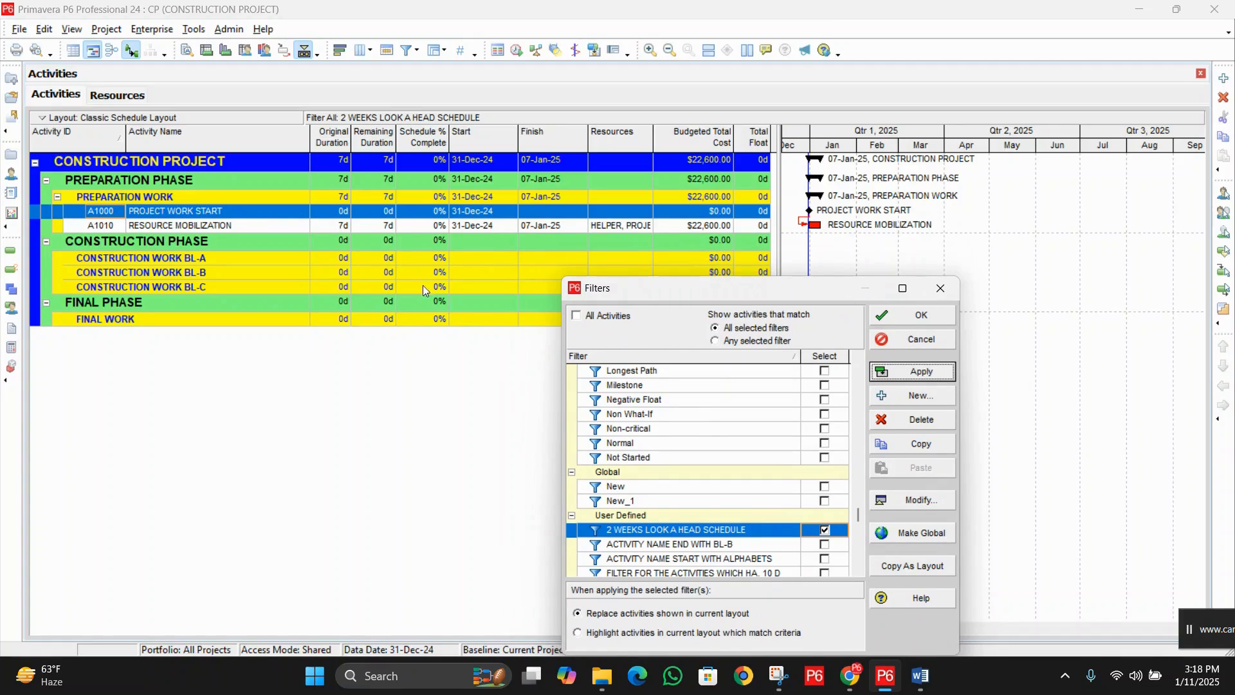
- Deselect the 2 WEEKS LOOK A HEAD SCHEDULE filter and apply the change to show all activities
left_click(825, 531)
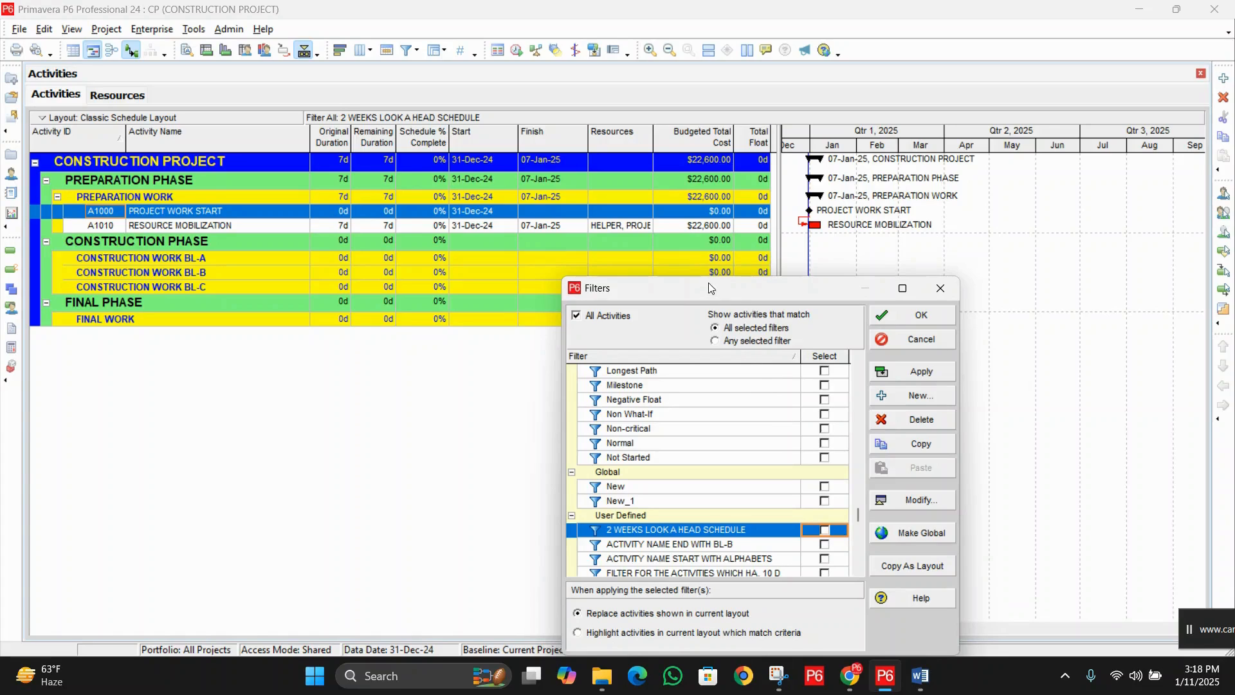
left_click_drag(711, 288, 668, 204)
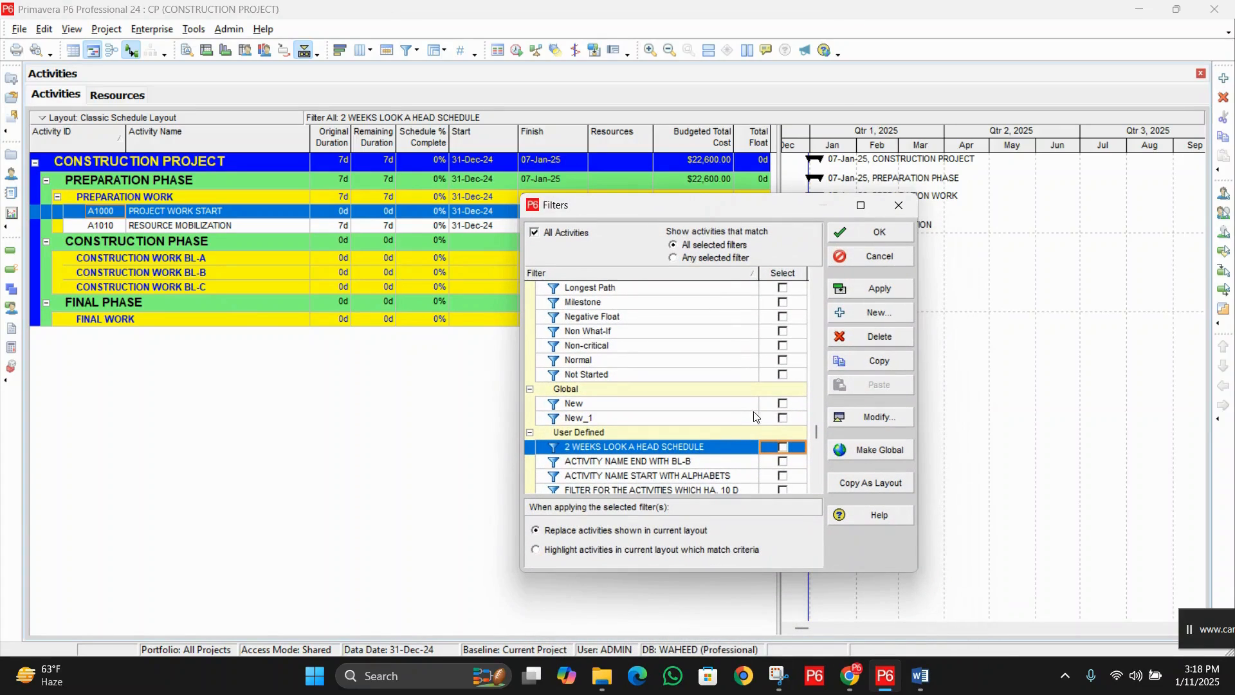
left_click(881, 290)
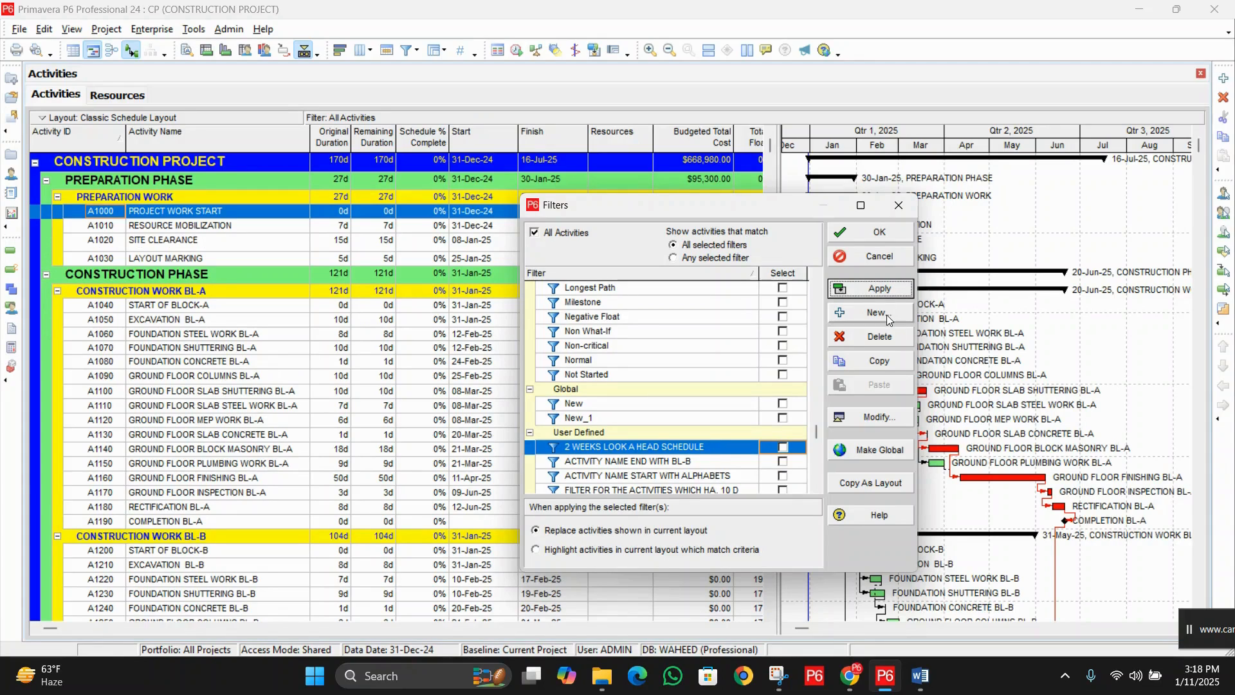
- Create a new filter named 60 DAYS LOOK A HEAD SCHEDULE
left_click(888, 317)
left_click(516, 238)
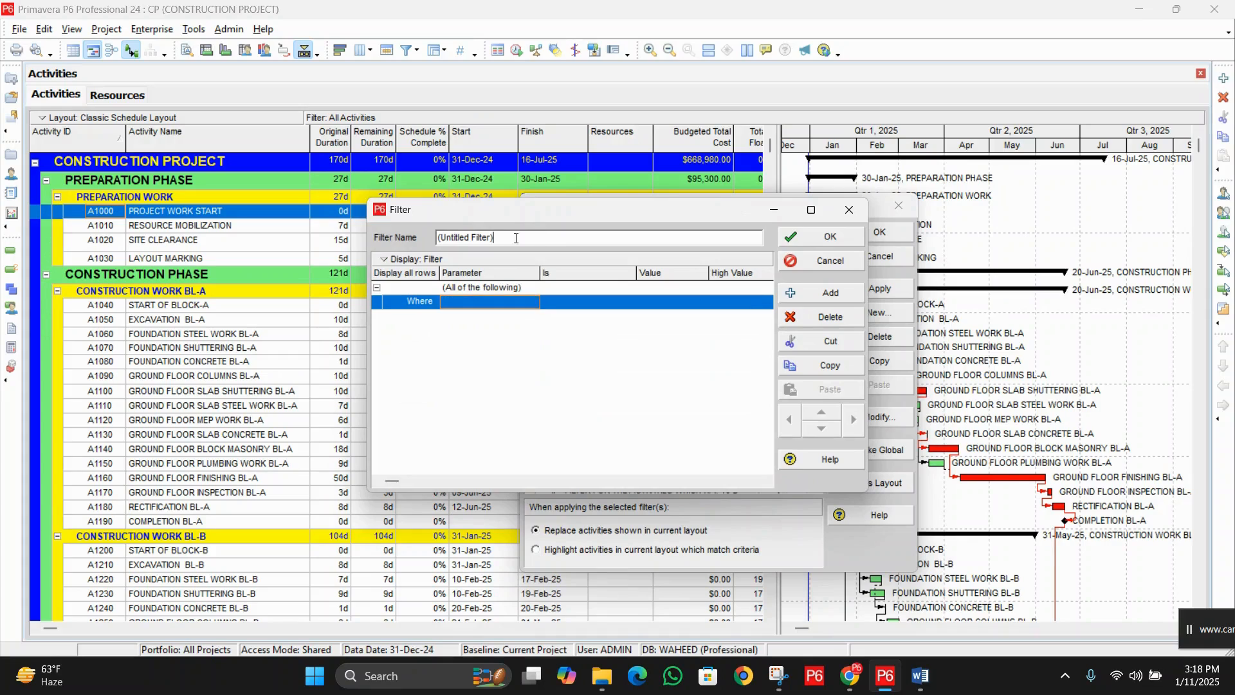
left_click_drag(516, 238, 319, 232)
type("60")
type(" LOOK")
key("BackSpace")
key("BackSpace")
key("BackSpace")
key("BackSpace")
key("BackSpace")
type("DAYS LOOK A HEAD SCHEDULE")
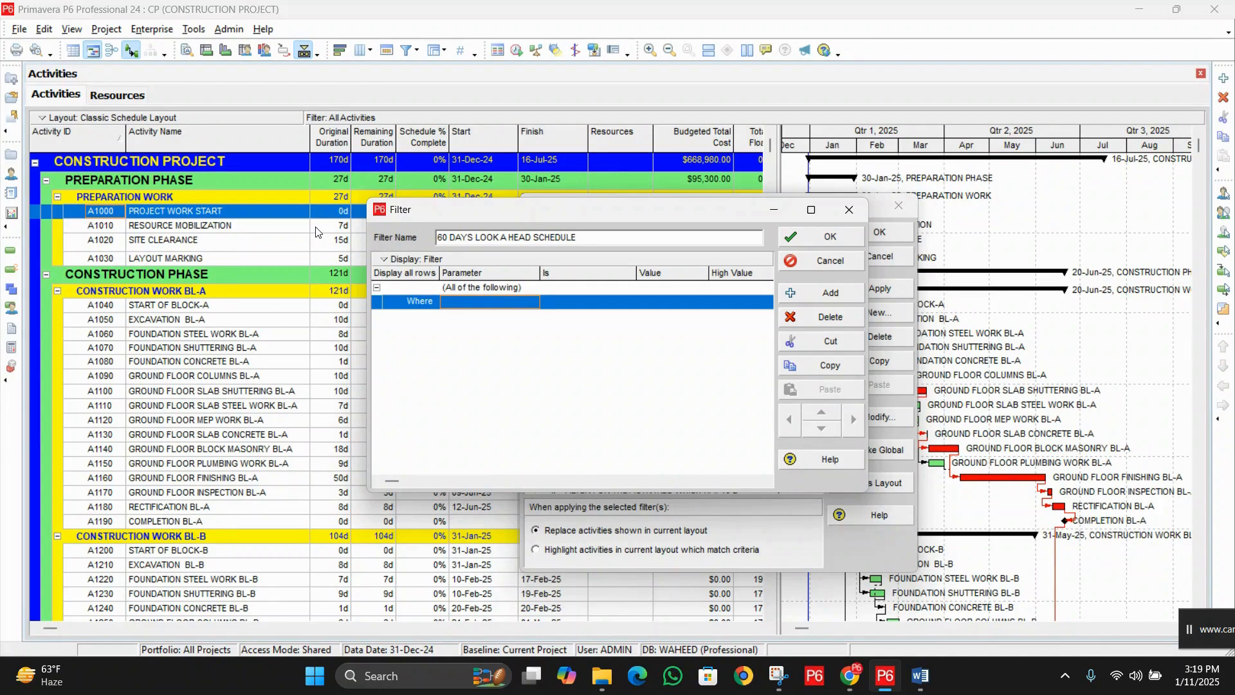
- Set the 60-day filter's first condition to Early Start is within range of
left_click(506, 306)
key("e")
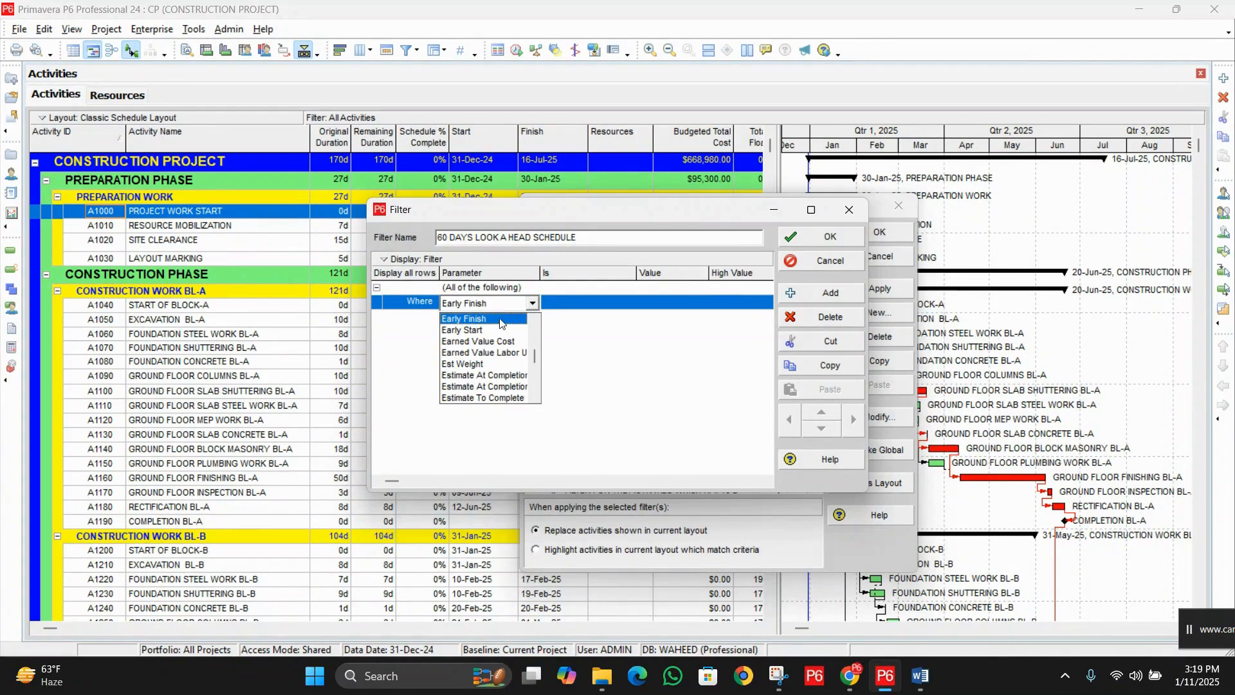
left_click(462, 330)
left_click(599, 303)
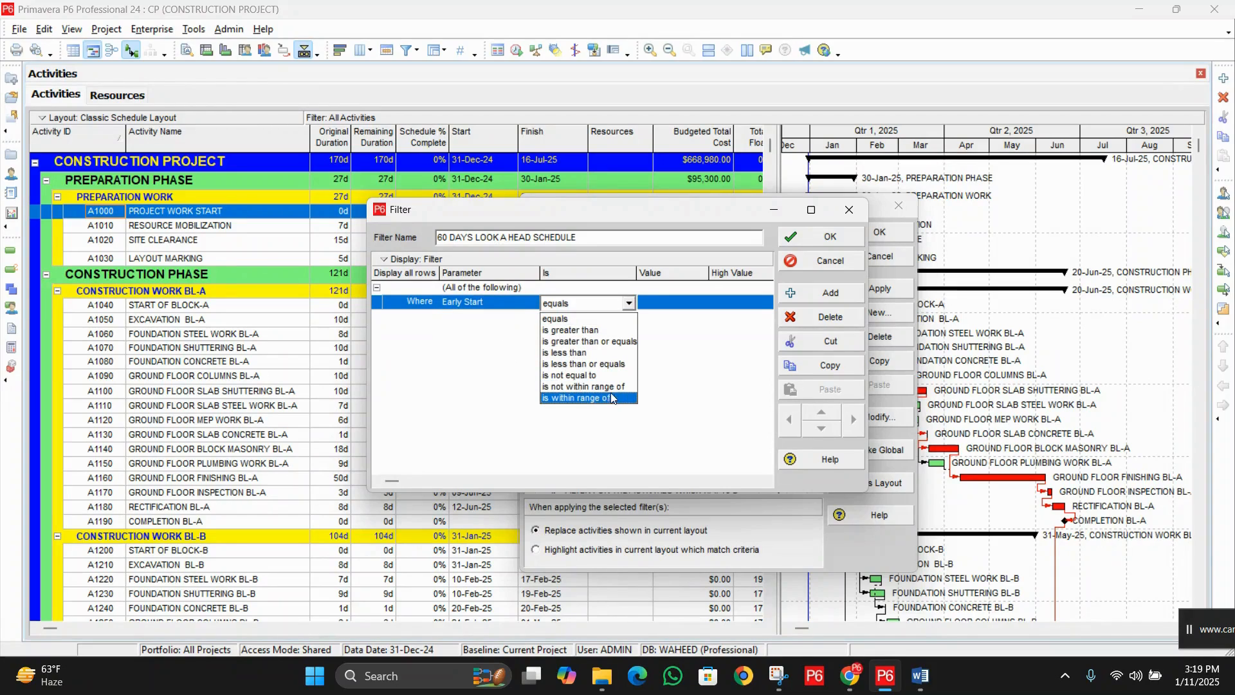
left_click(610, 397)
- Set the Early Start range from DD - Earliest Data Date to a high value of DD+60D
left_click(672, 304)
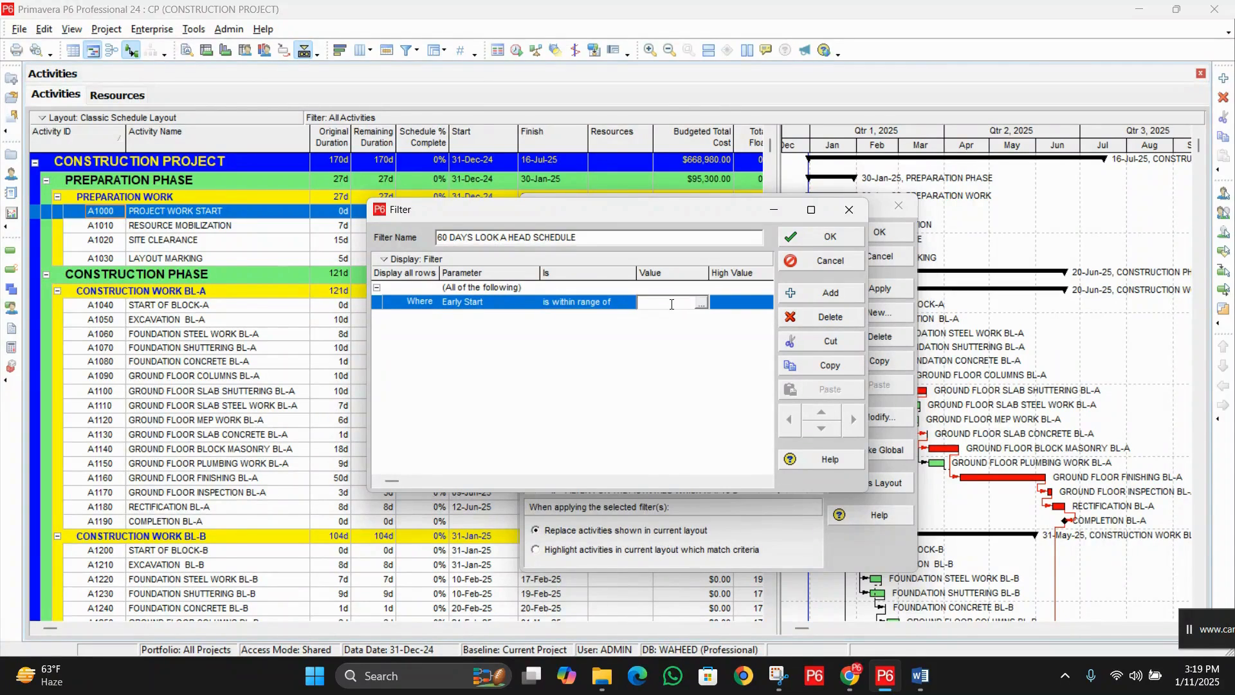
left_click(701, 303)
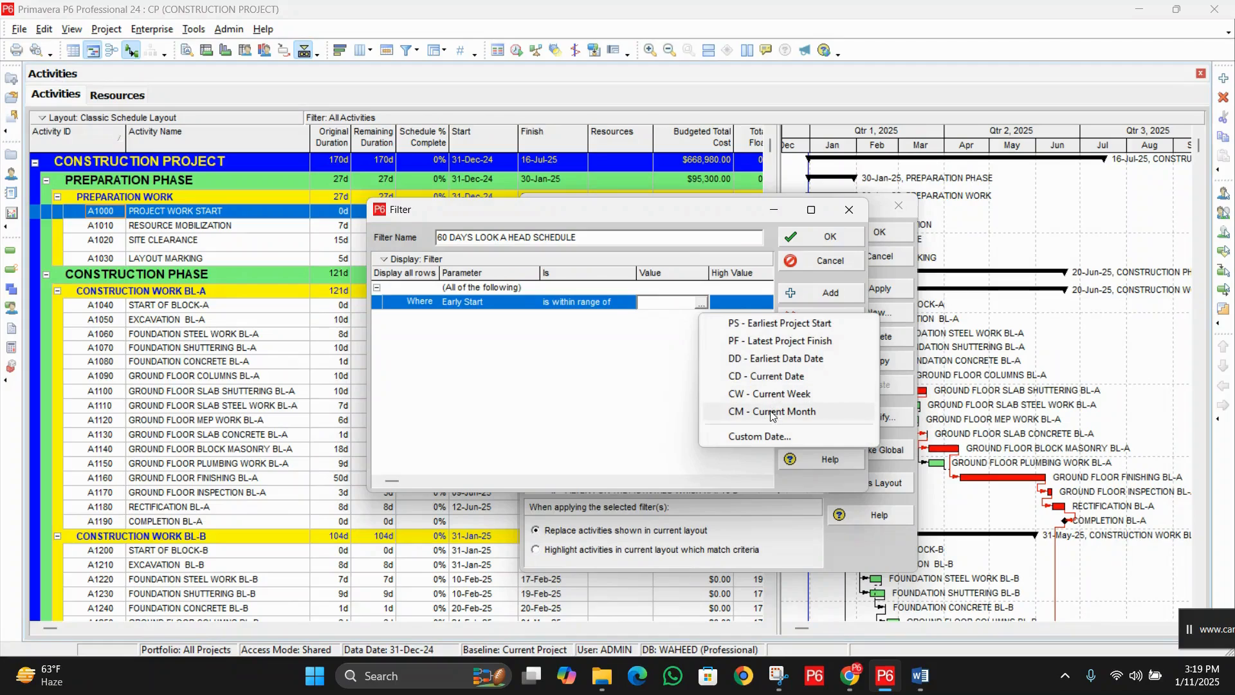
left_click(767, 359)
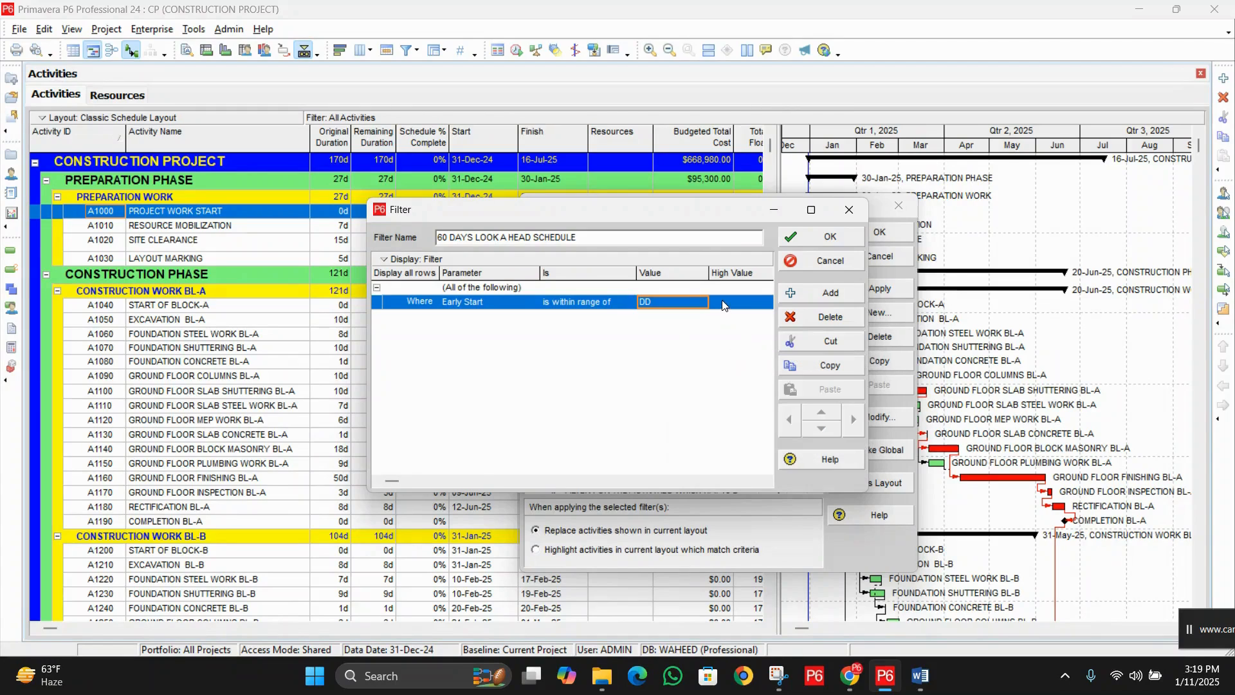
left_click(722, 305)
left_click(766, 303)
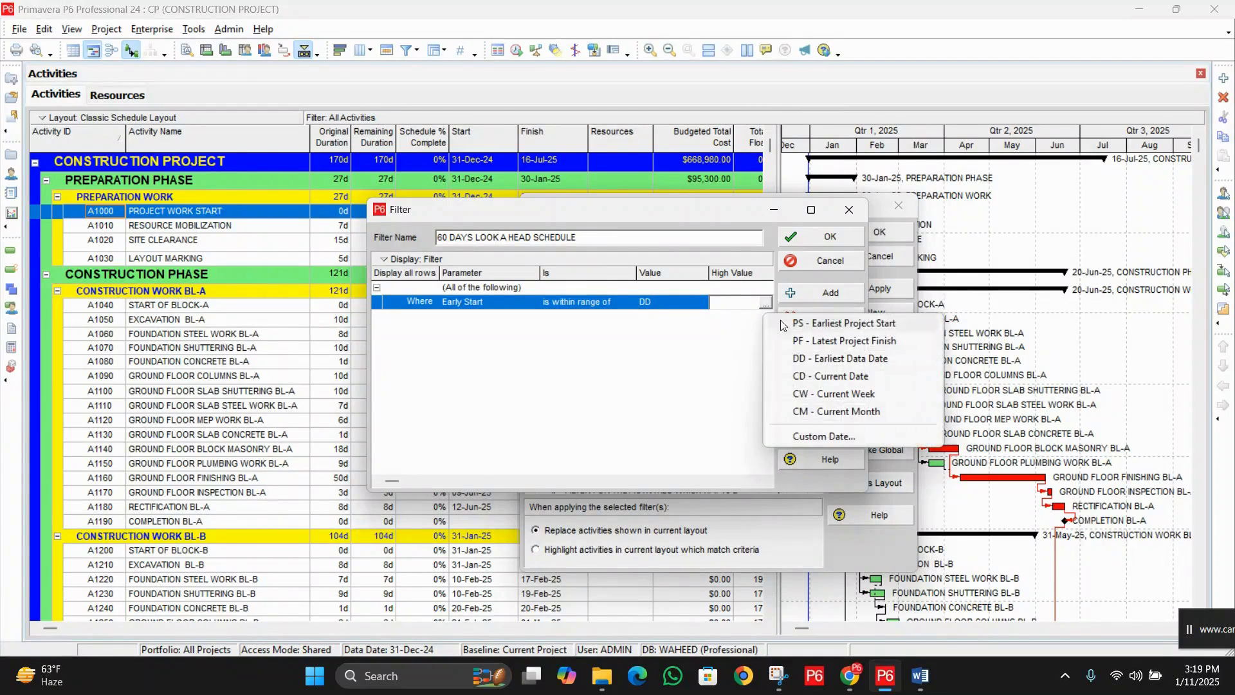
left_click(805, 363)
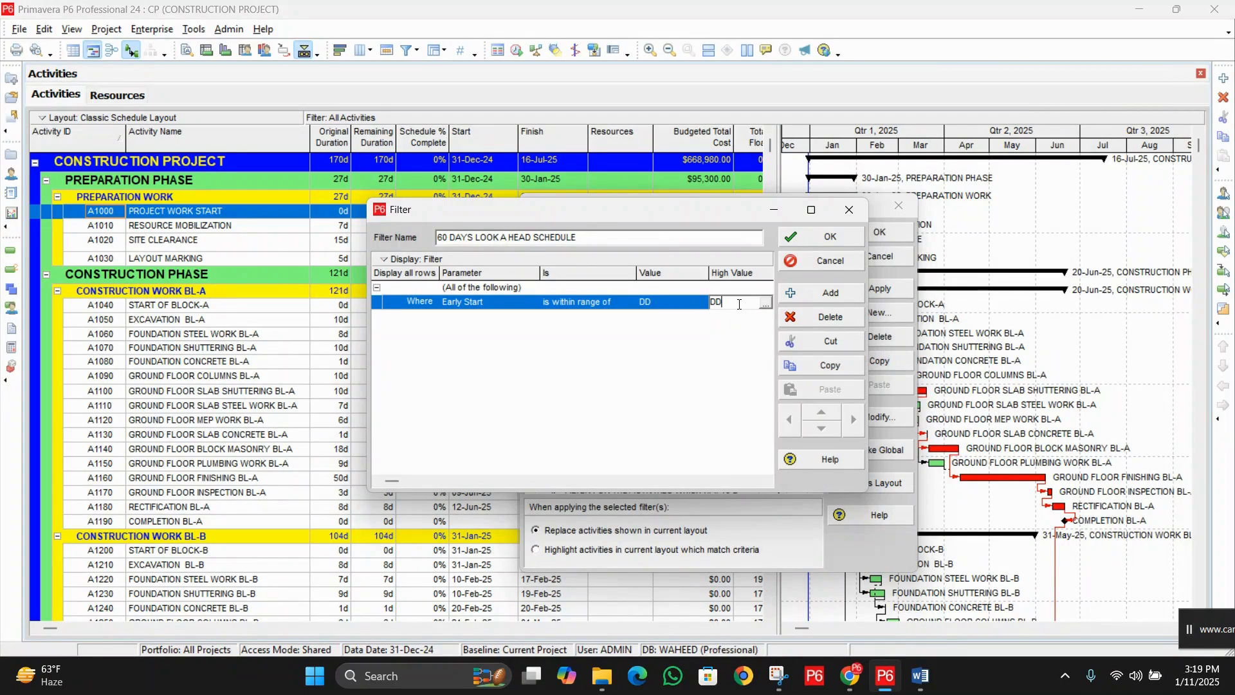
type("+60D")
key("Return")
- Add a second condition to the 60-day filter, Early Finish is within range of
left_click(826, 296)
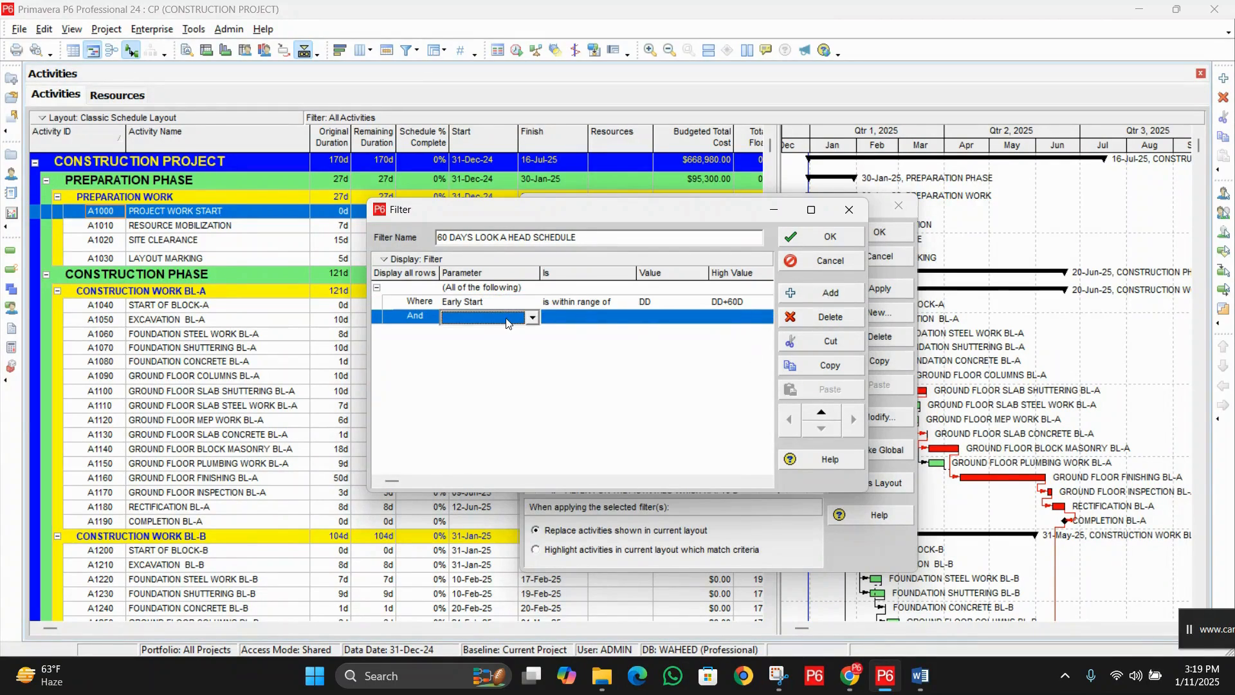
left_click(506, 320)
key("e")
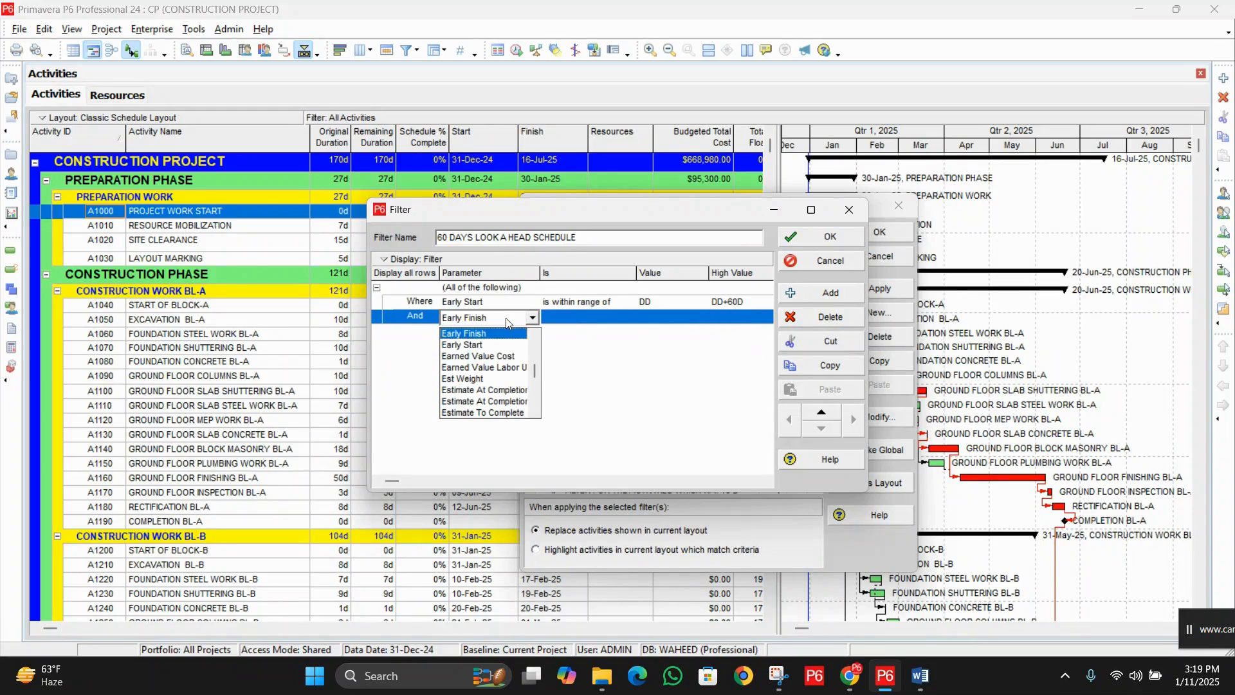
left_click(496, 337)
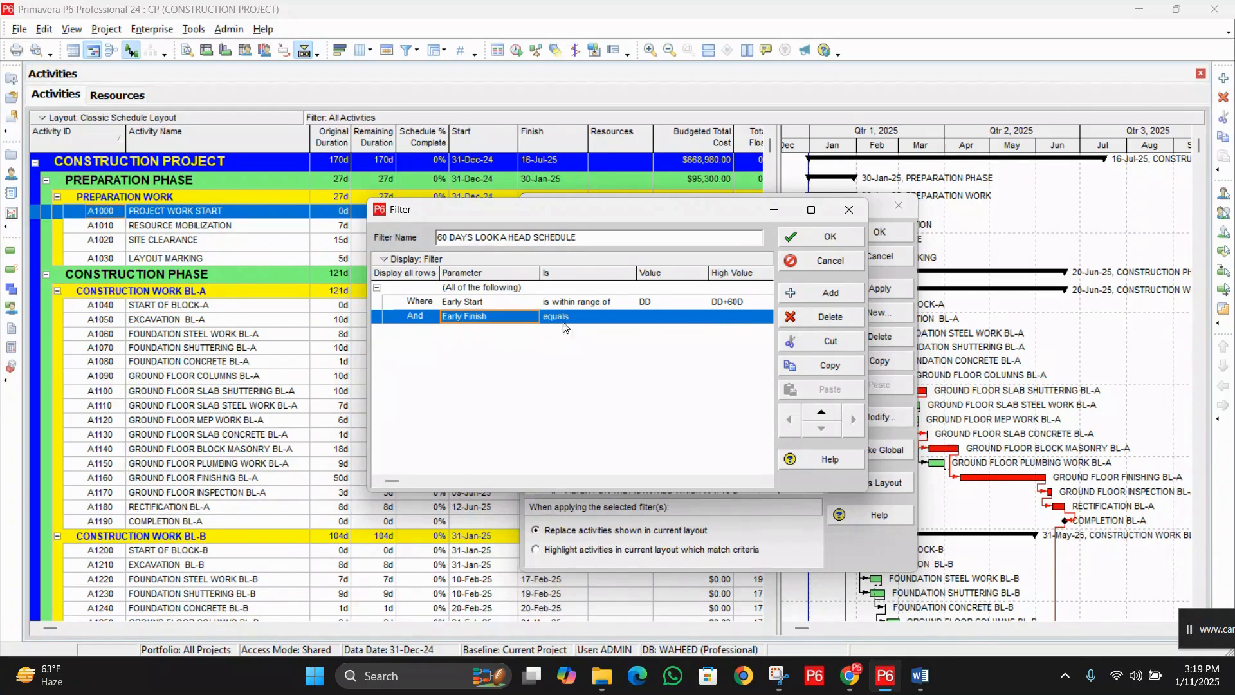
left_click(595, 322)
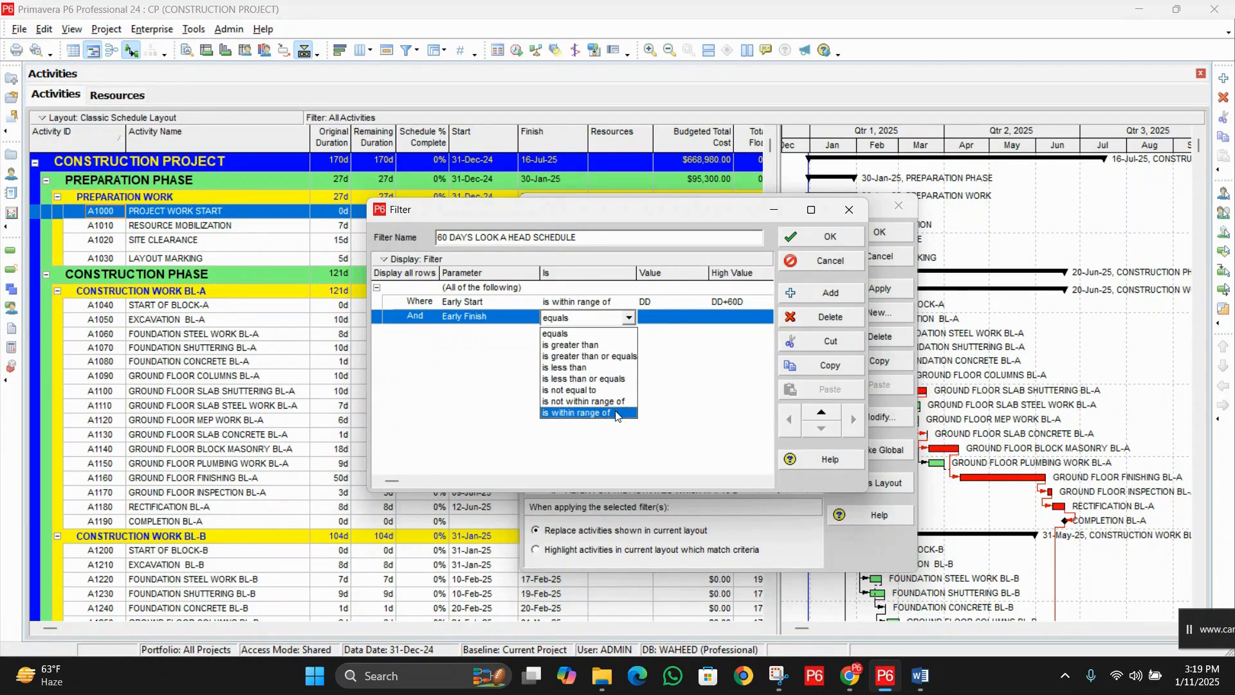
left_click(579, 412)
- Set the Early Finish range from DD - Earliest Data Date to a high value of DD+60D
left_click(672, 317)
left_click(698, 316)
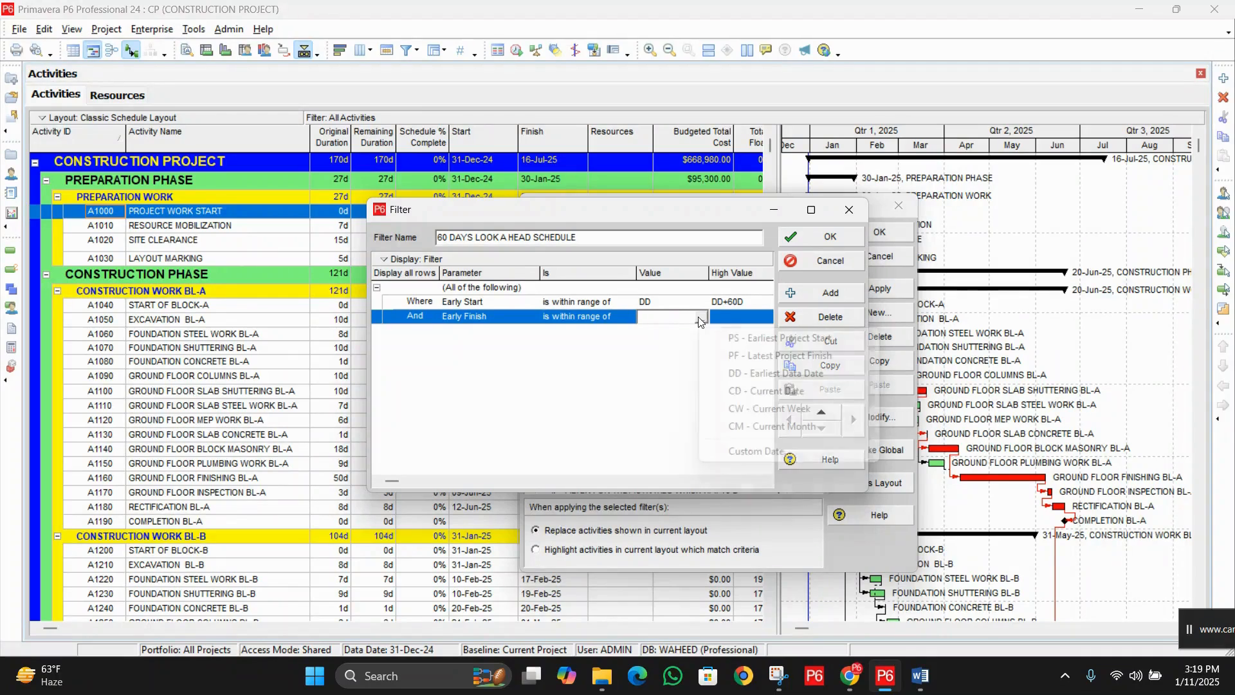
left_click(763, 366)
left_click(740, 317)
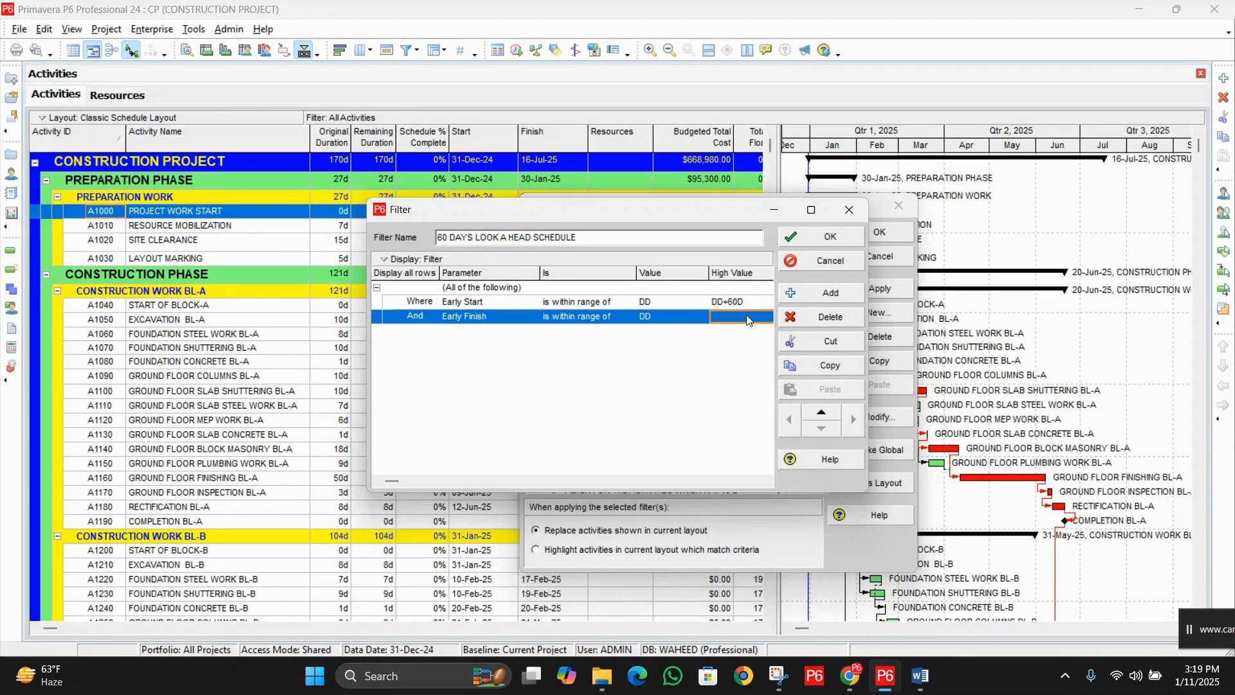
left_click(765, 316)
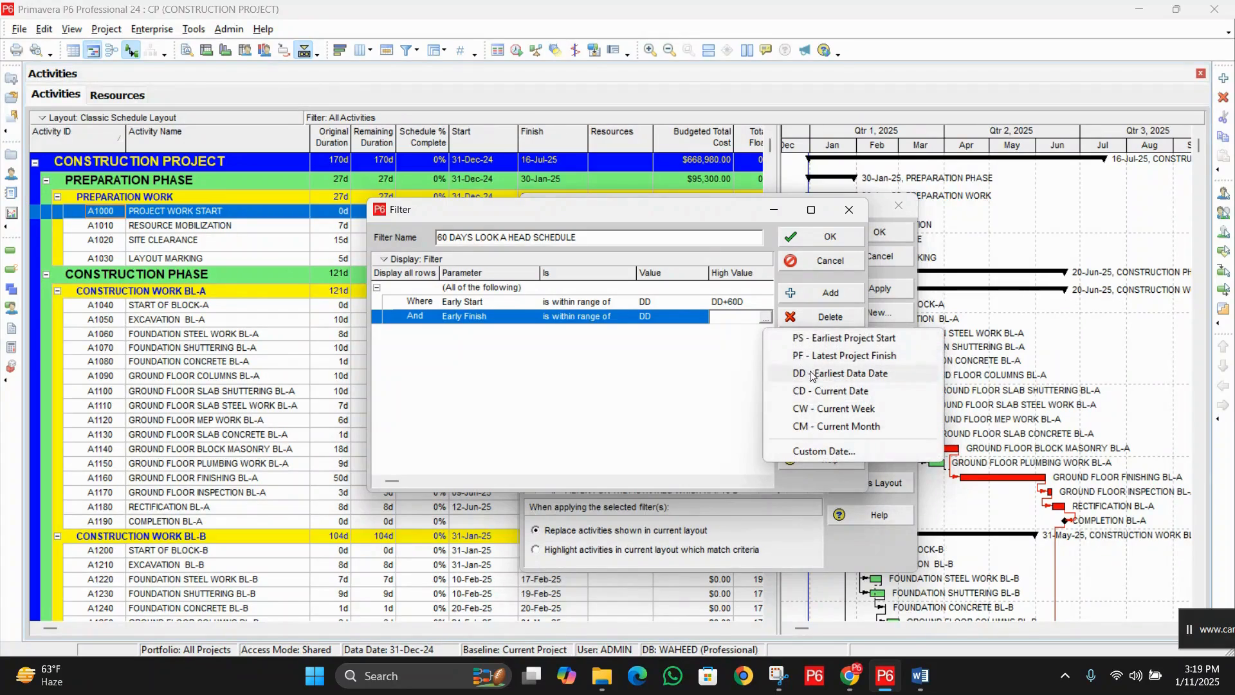
left_click(811, 374)
type("+")
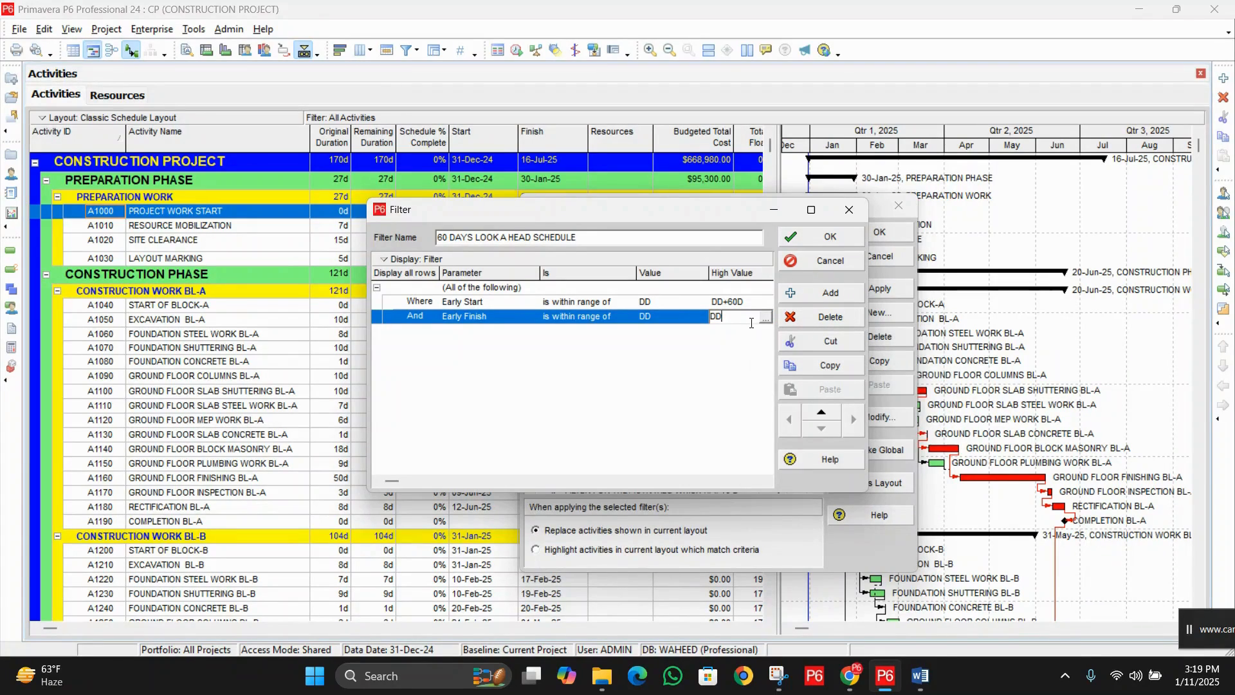
type("60D")
left_click(708, 393)
left_click_drag(572, 239, 432, 238)
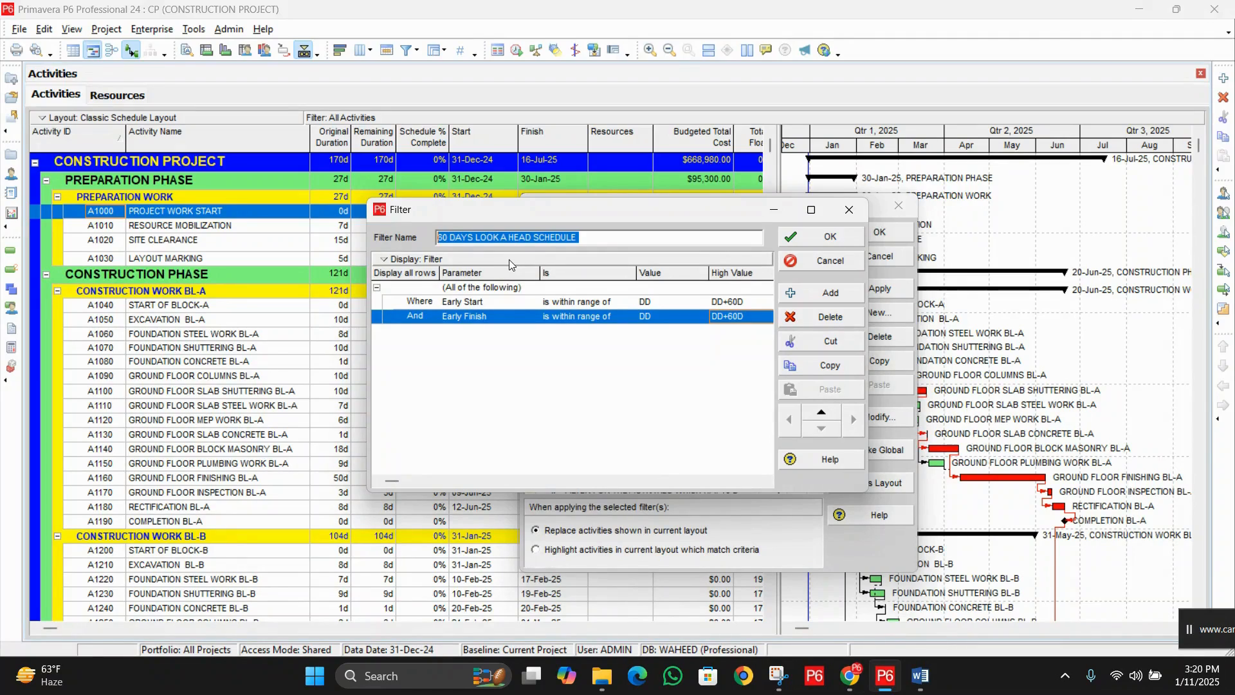
- Save the 60 DAYS LOOK A HEAD SCHEDULE filter and apply it to the activities, keeping the schedule table uncovered
left_click(821, 239)
left_click(892, 292)
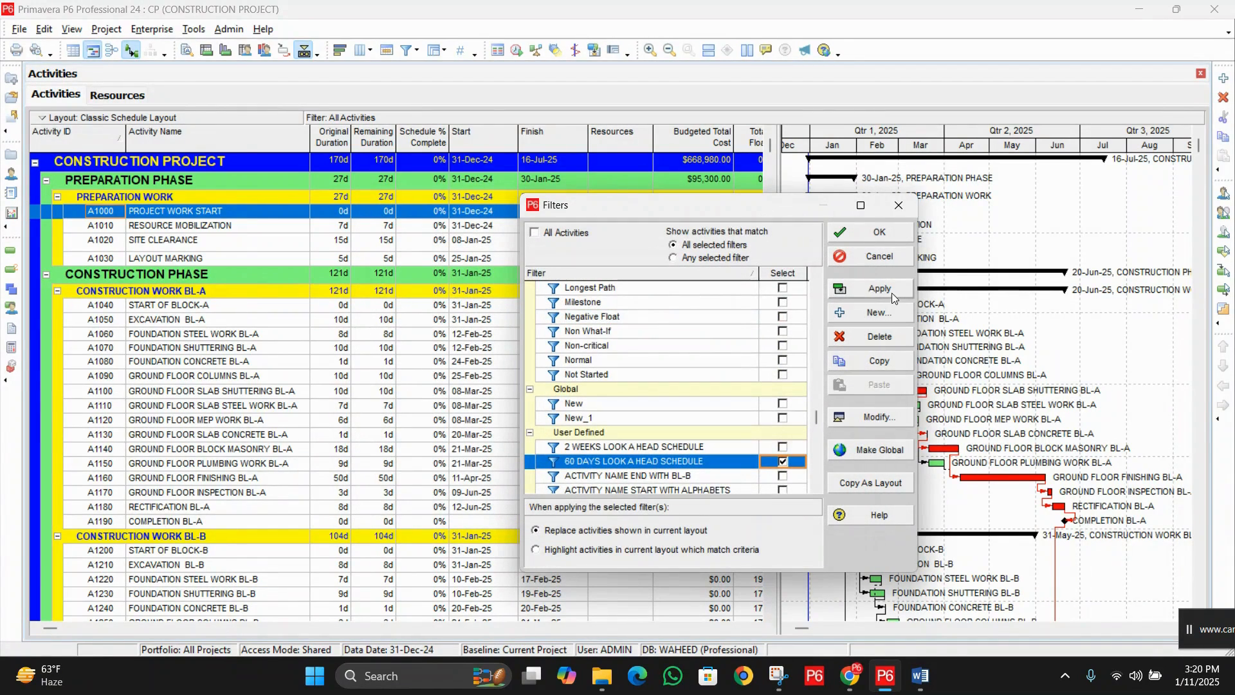
left_click_drag(644, 207, 1010, 239)
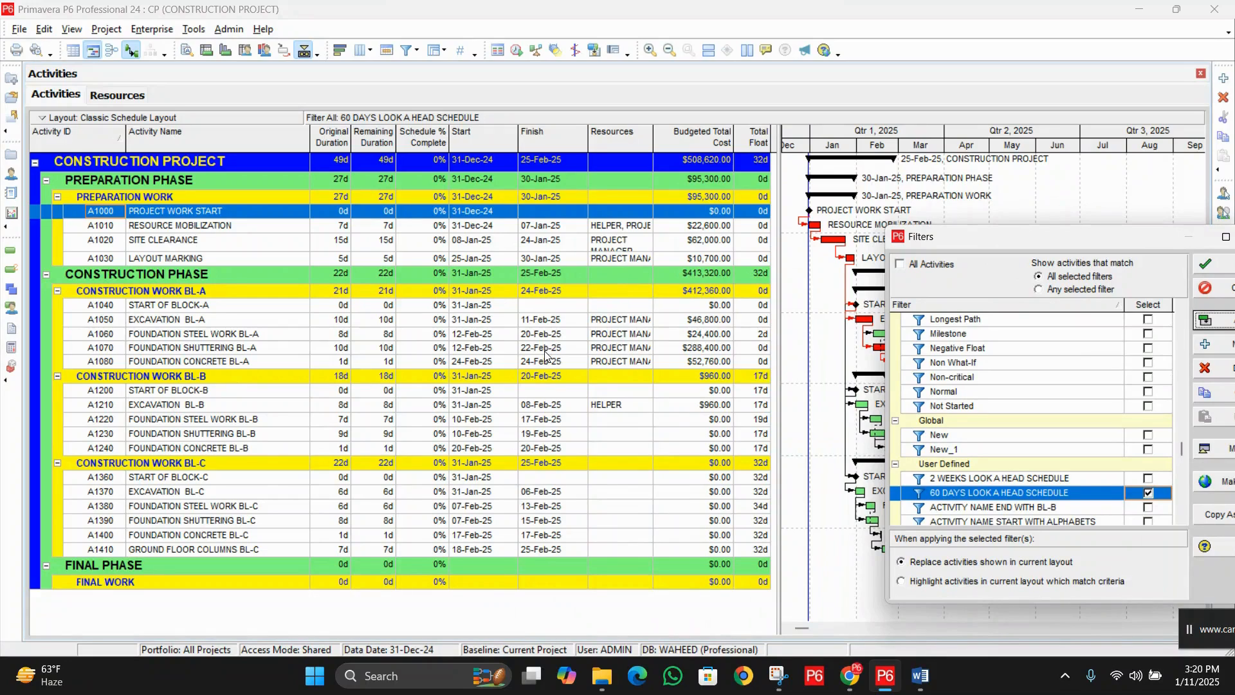
- Deselect the 60 DAYS LOOK A HEAD SCHEDULE filter and apply All Activities instead
left_click_drag(958, 239, 339, 127)
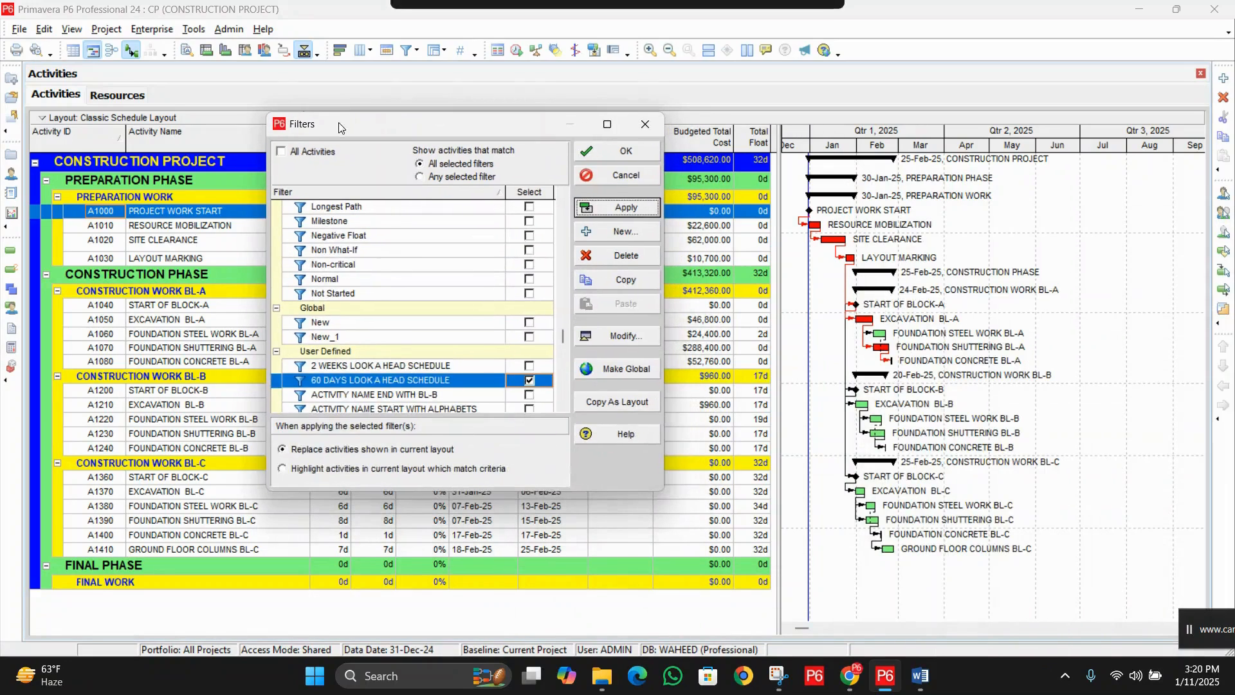
left_click(539, 384)
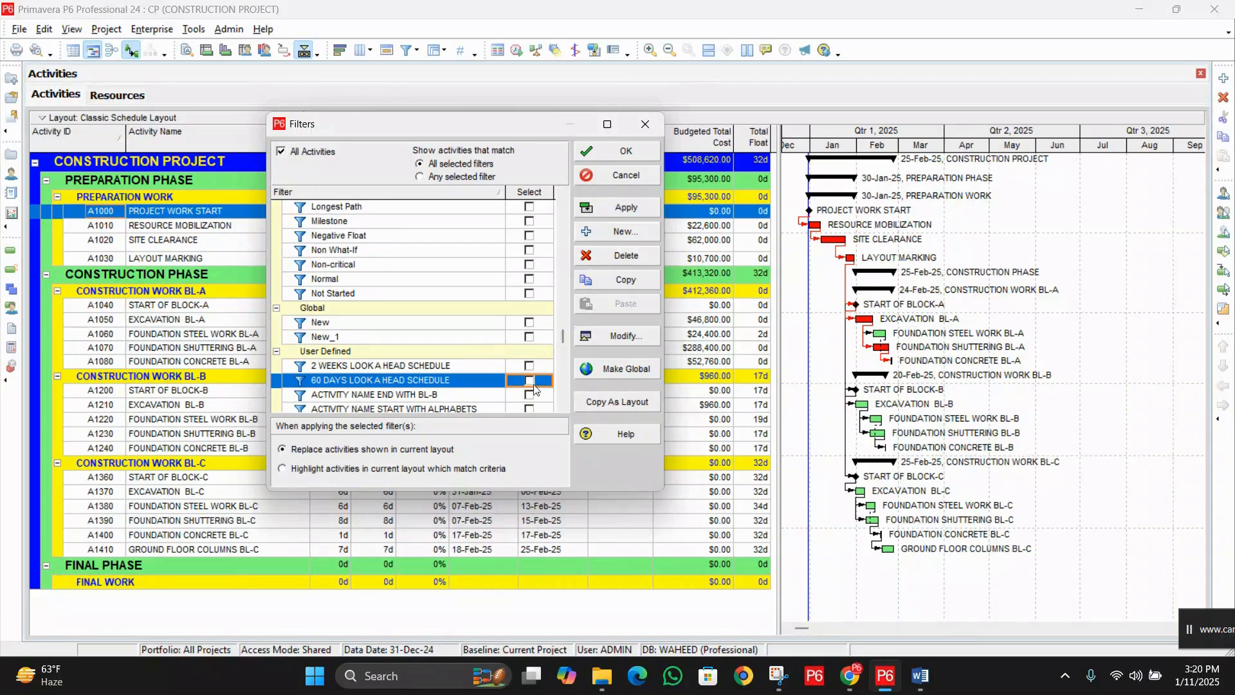
left_click(617, 210)
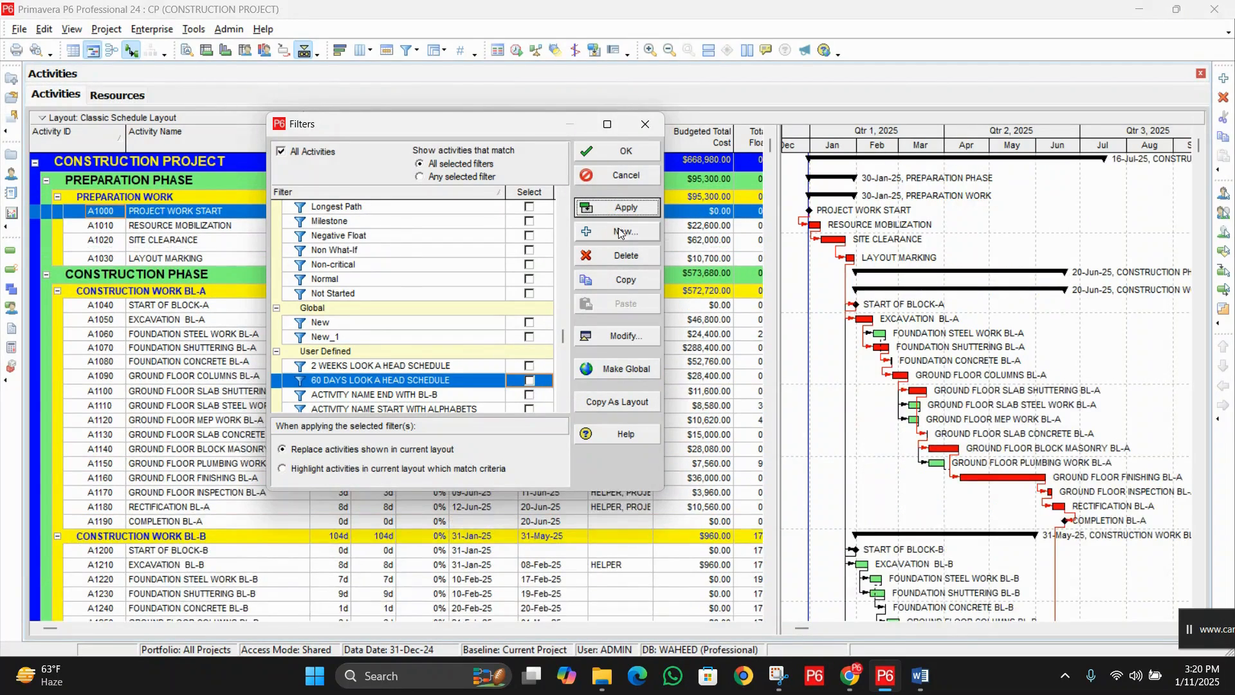
- Create a new user-defined filter named FILTER FOR THE MONTH OF FEB-2025
left_click(624, 233)
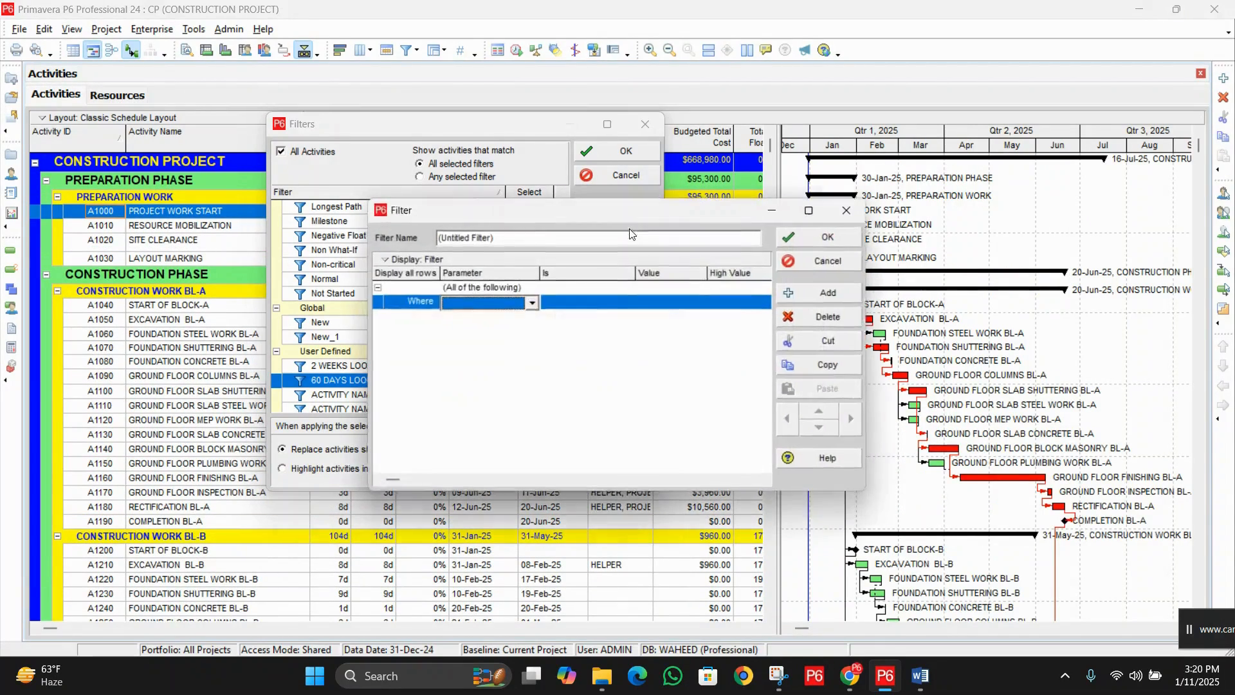
left_click(509, 239)
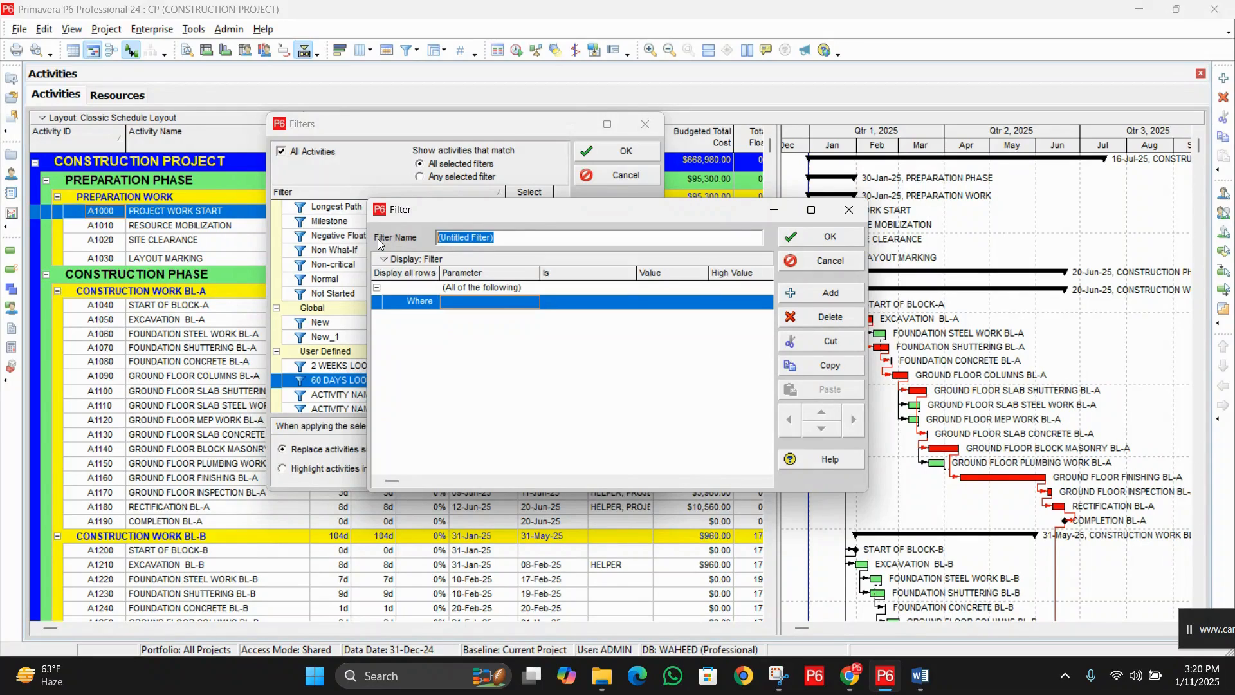
type("FILTER FOR THE MONTH OF ")
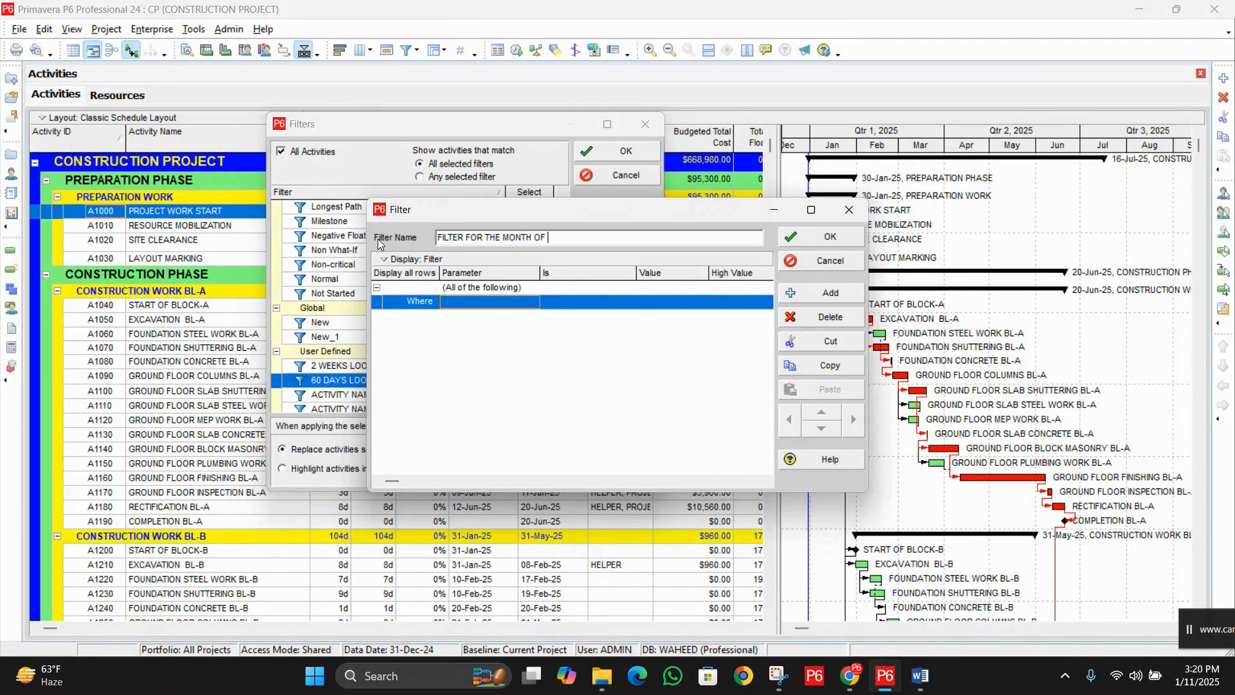
type("EB")
key("BackSpace")
key("BackSpace")
type("FEB-2025")
- Set the February filter's first condition to Early Start is within range of
left_click(476, 304)
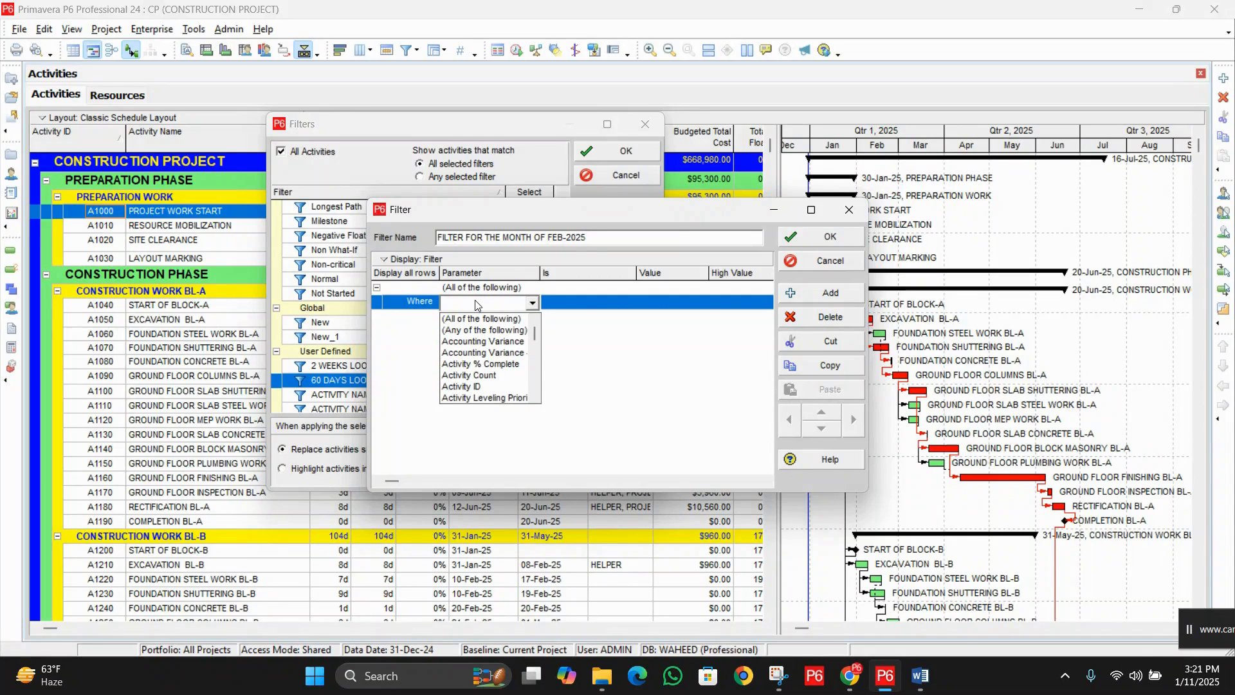
key("e")
left_click(487, 331)
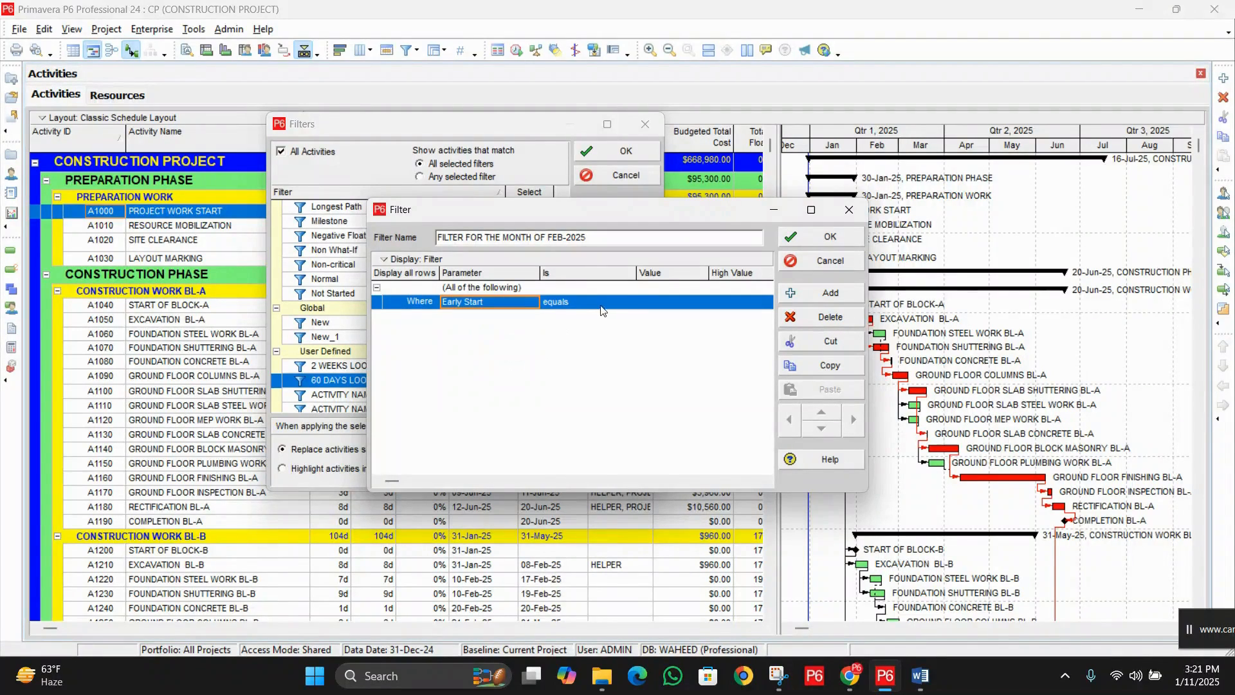
left_click(598, 303)
left_click(600, 398)
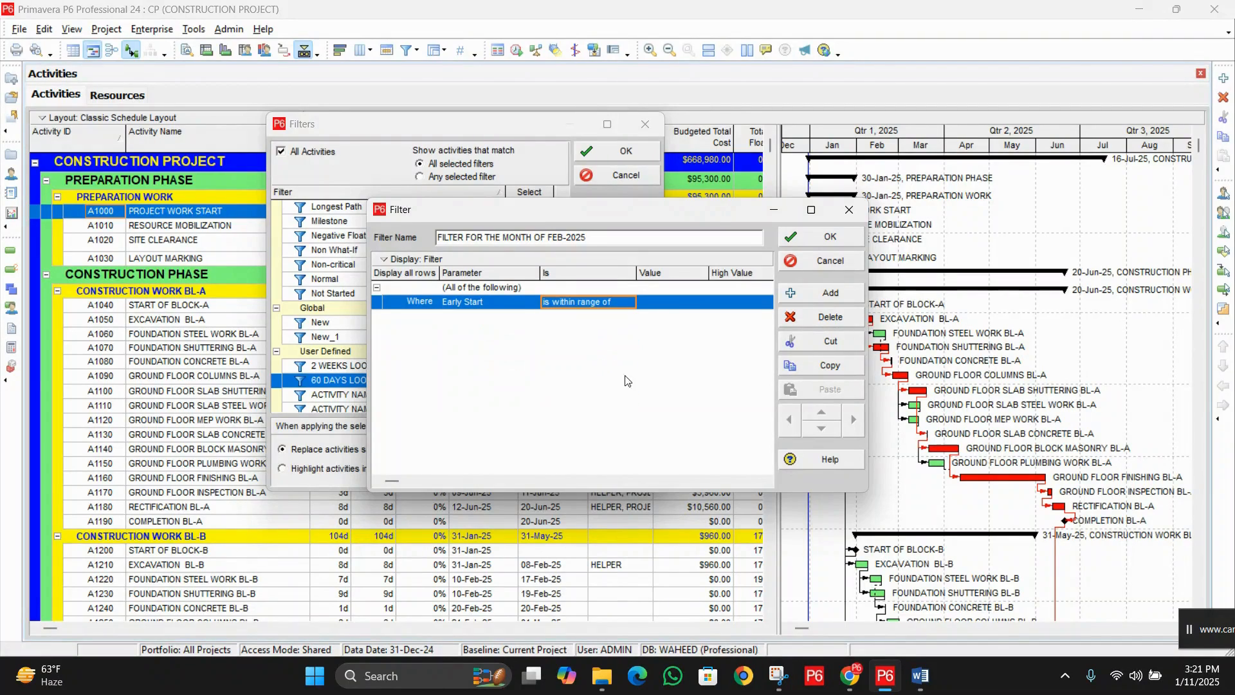
- Set the low value of the Early Start range to the custom date 01-Feb-25
left_click(689, 303)
left_click(704, 304)
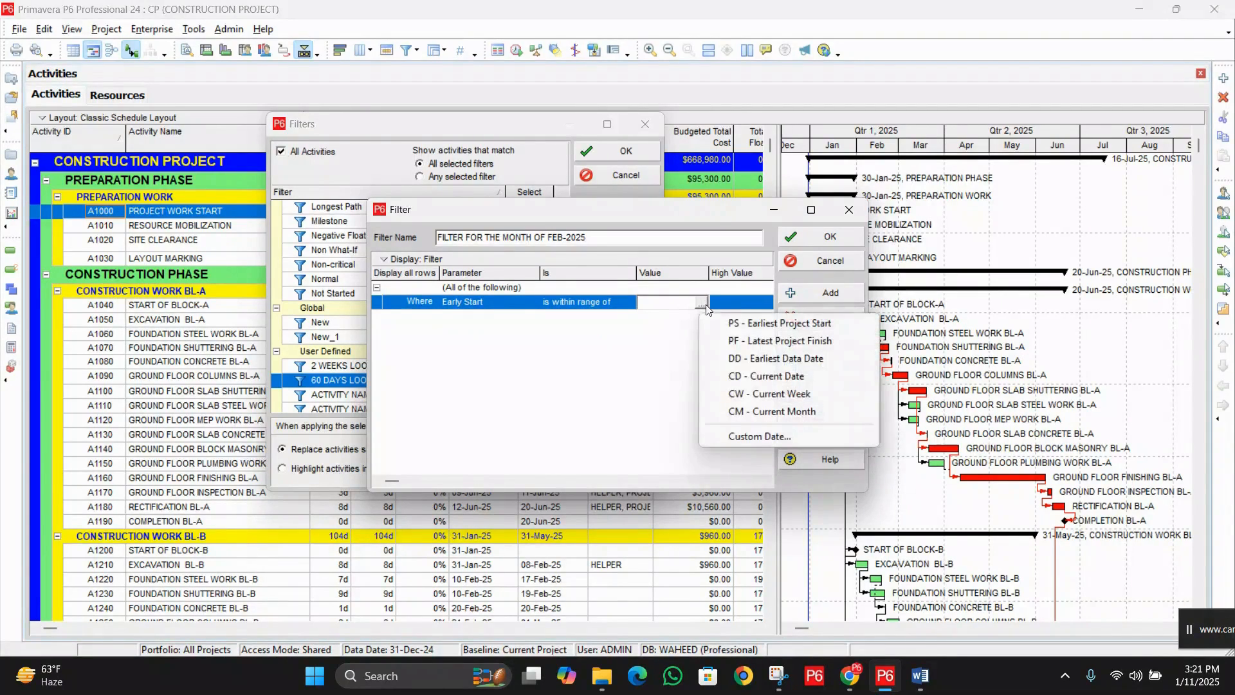
left_click(752, 437)
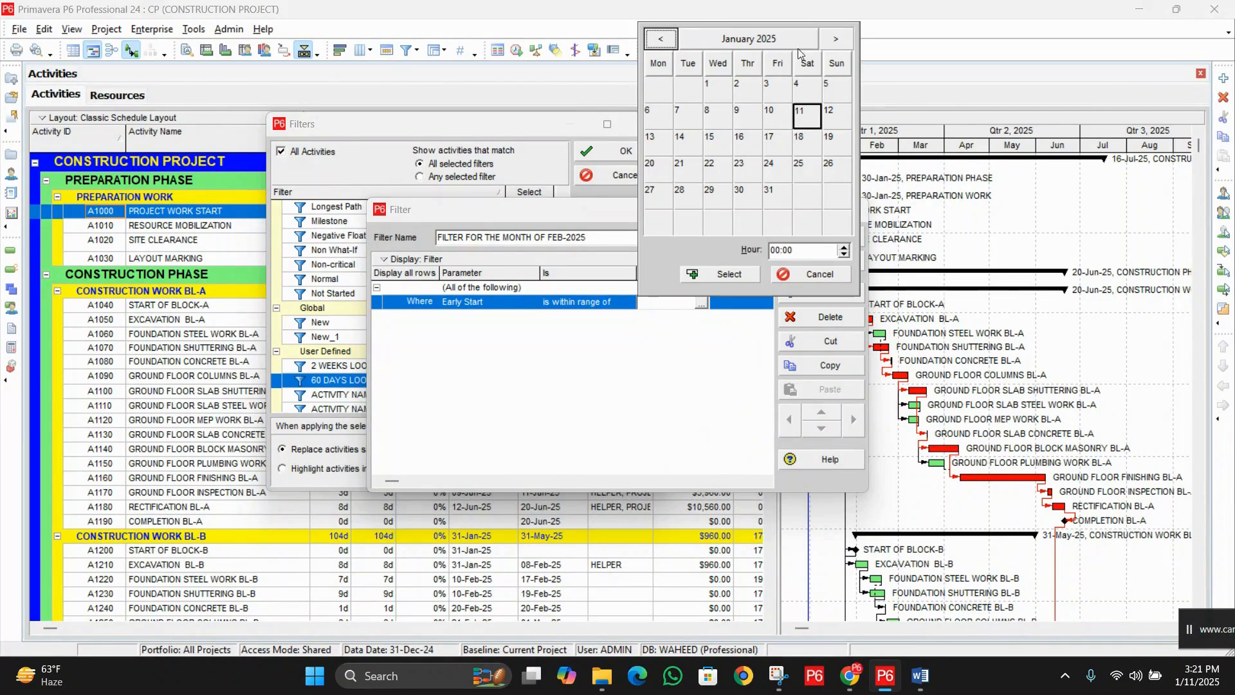
left_click(836, 39)
left_click(801, 91)
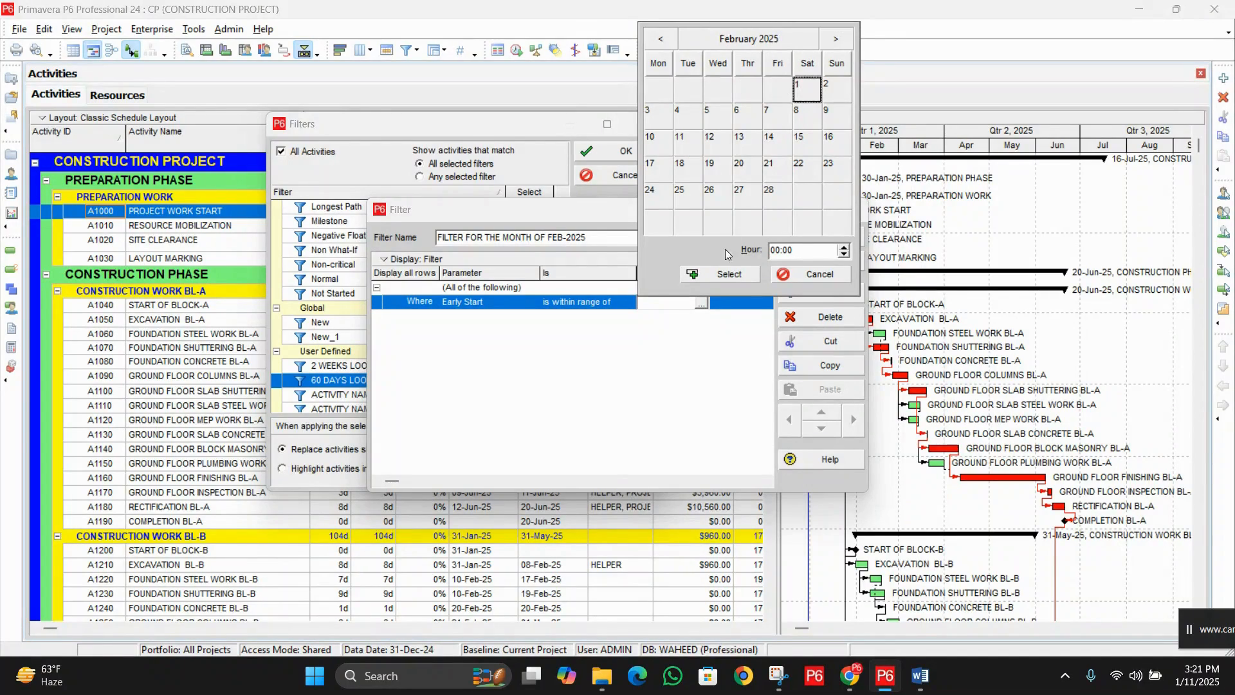
left_click(720, 275)
- Set the high value of the Early Start range to the custom date 28-Feb-25
left_click(745, 308)
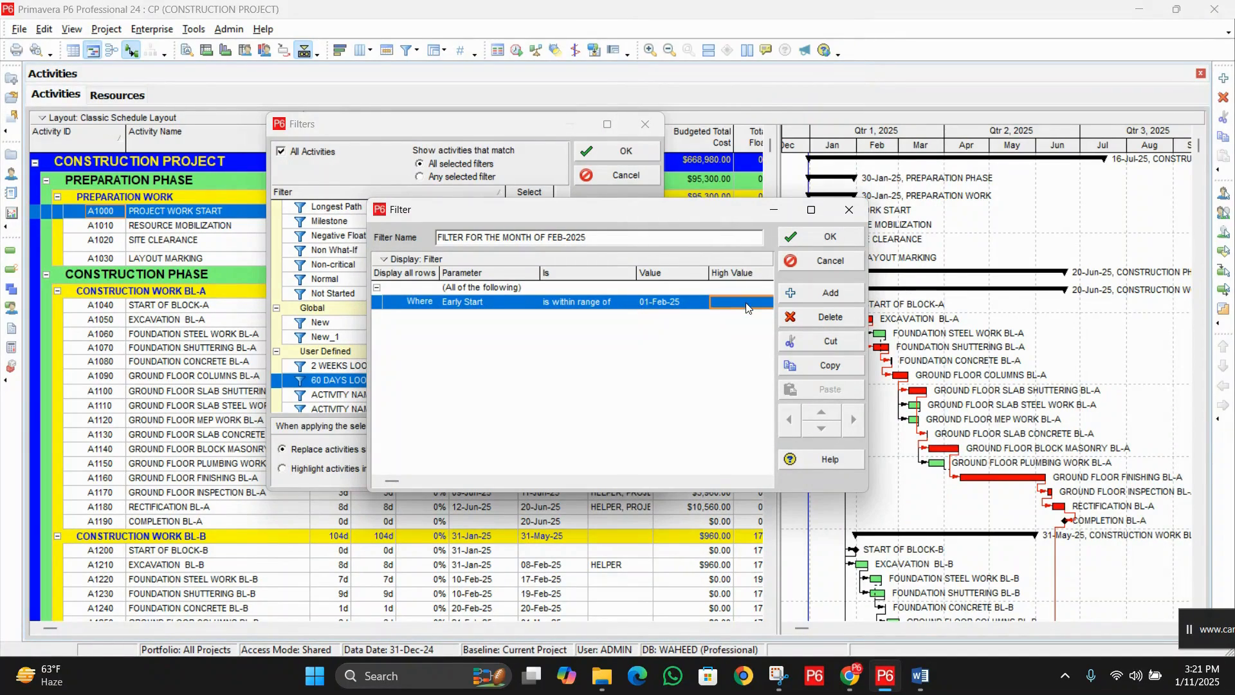
left_click(765, 307)
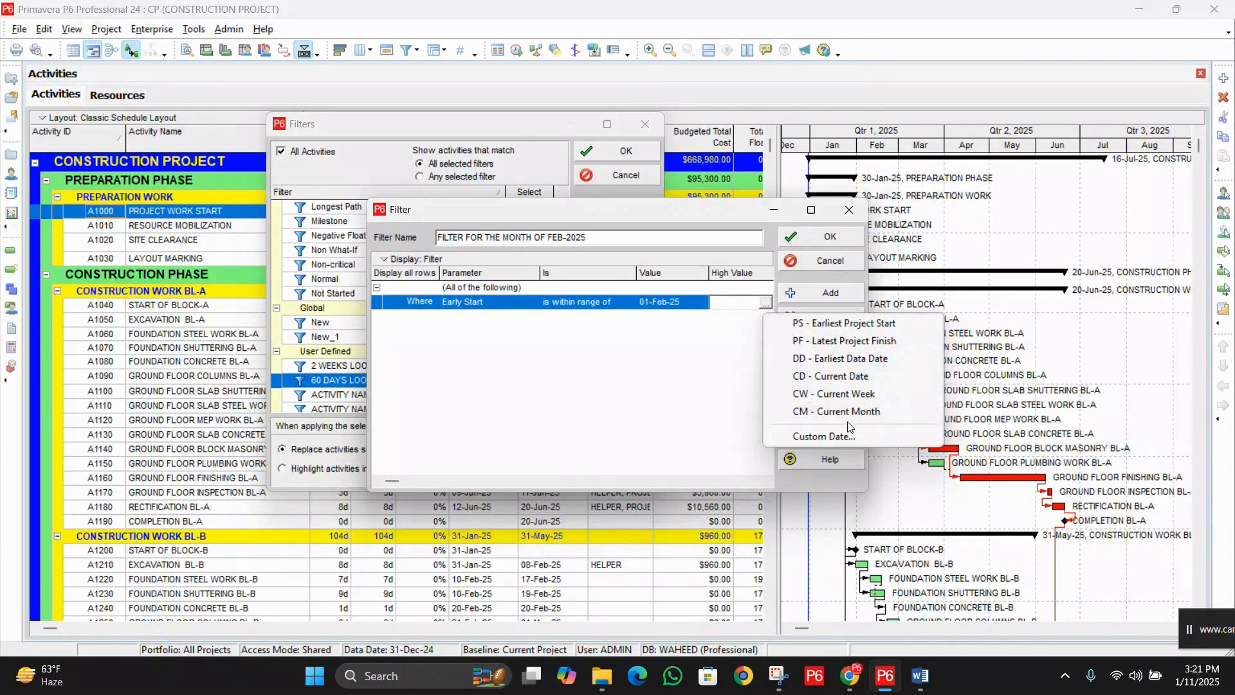
left_click(823, 436)
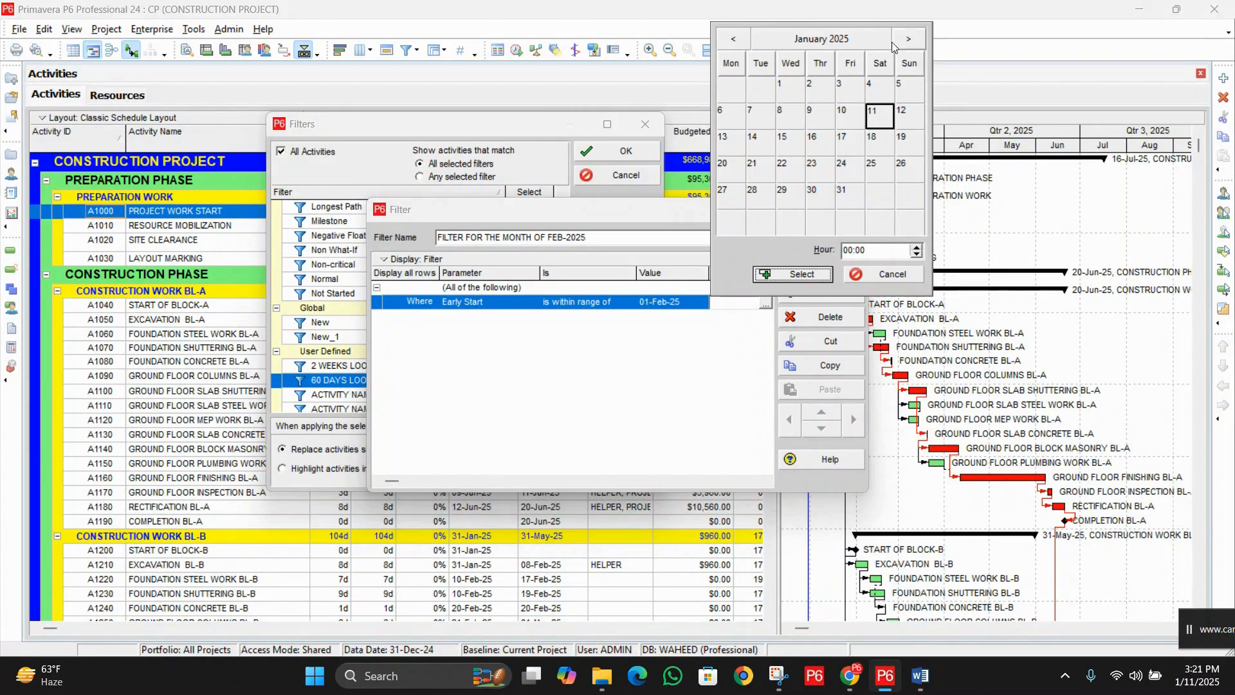
left_click(921, 46)
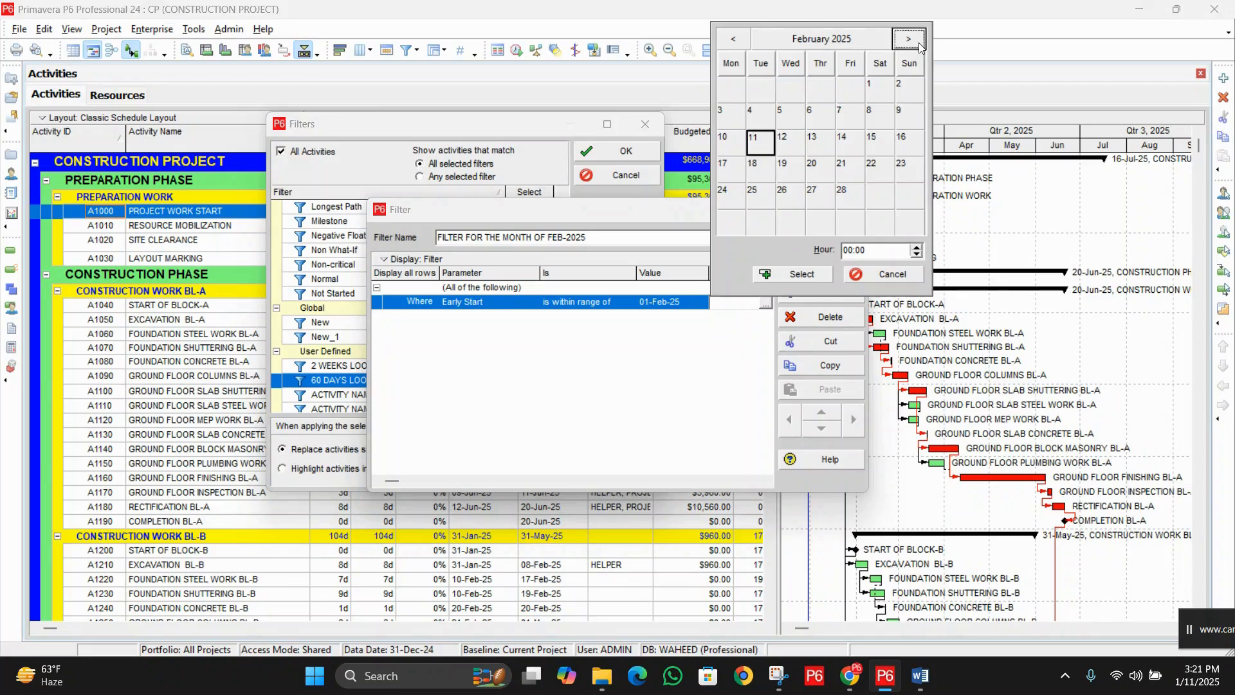
left_click(849, 196)
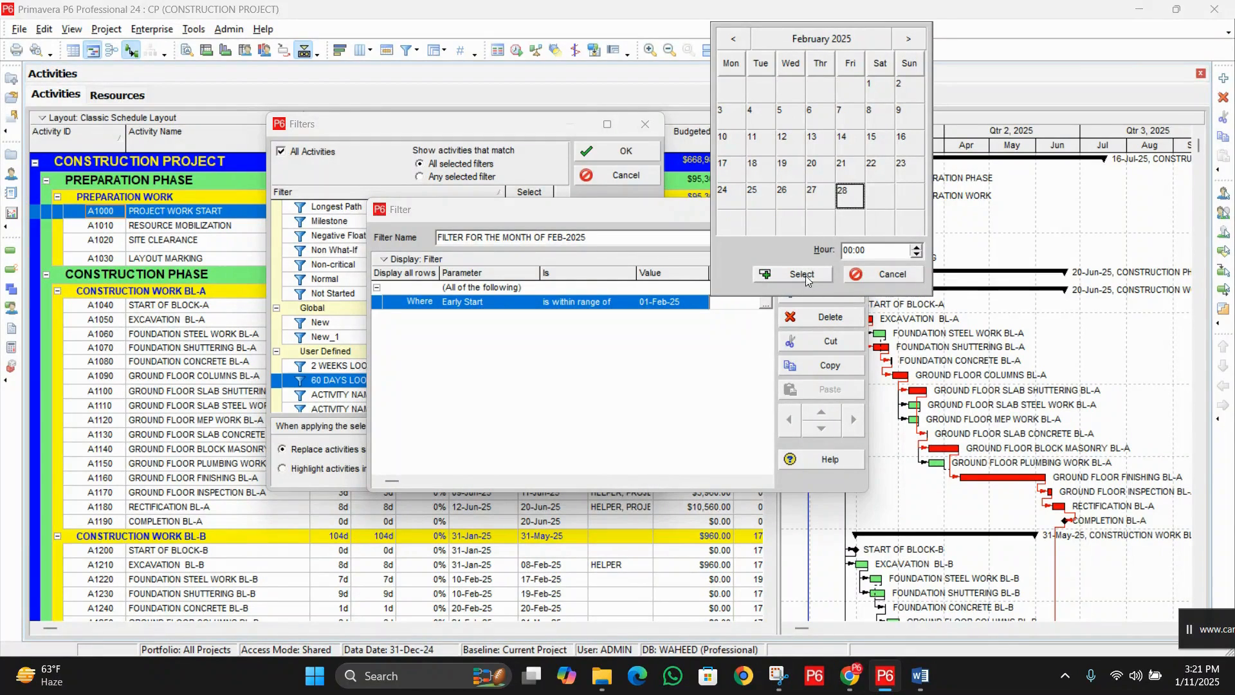
left_click(806, 275)
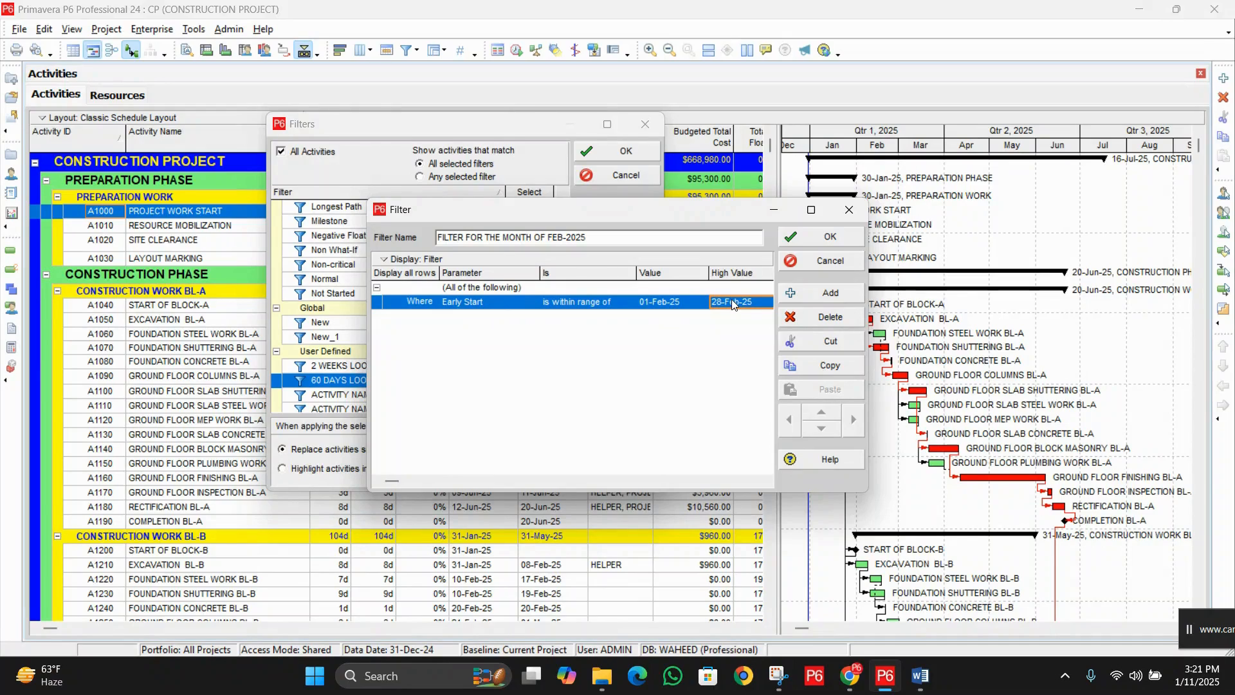
- Save the FILTER FOR THE MONTH OF FEB-2025 filter and apply it to the activities, keeping the schedule table uncovered
left_click(824, 240)
left_click_drag(499, 126, 979, 189)
left_click(856, 231)
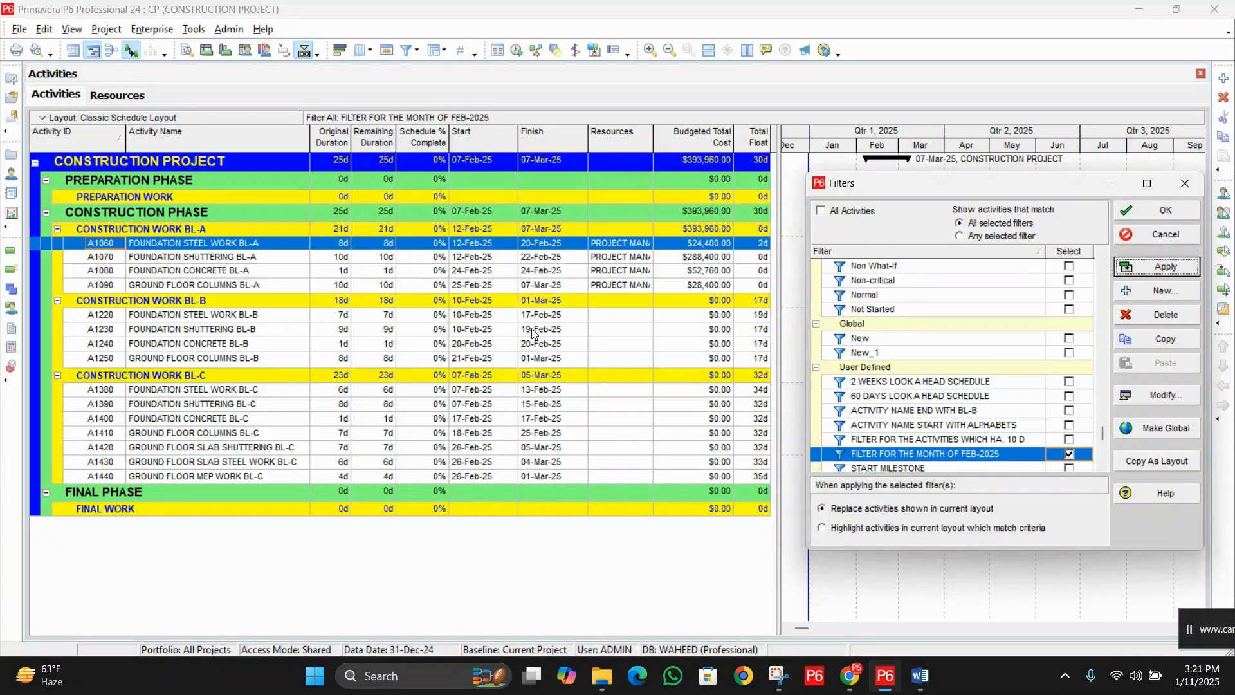
- Modify the February 2025 filter by adding a second condition, Early Finish is within range of
left_click_drag(923, 184, 555, 137)
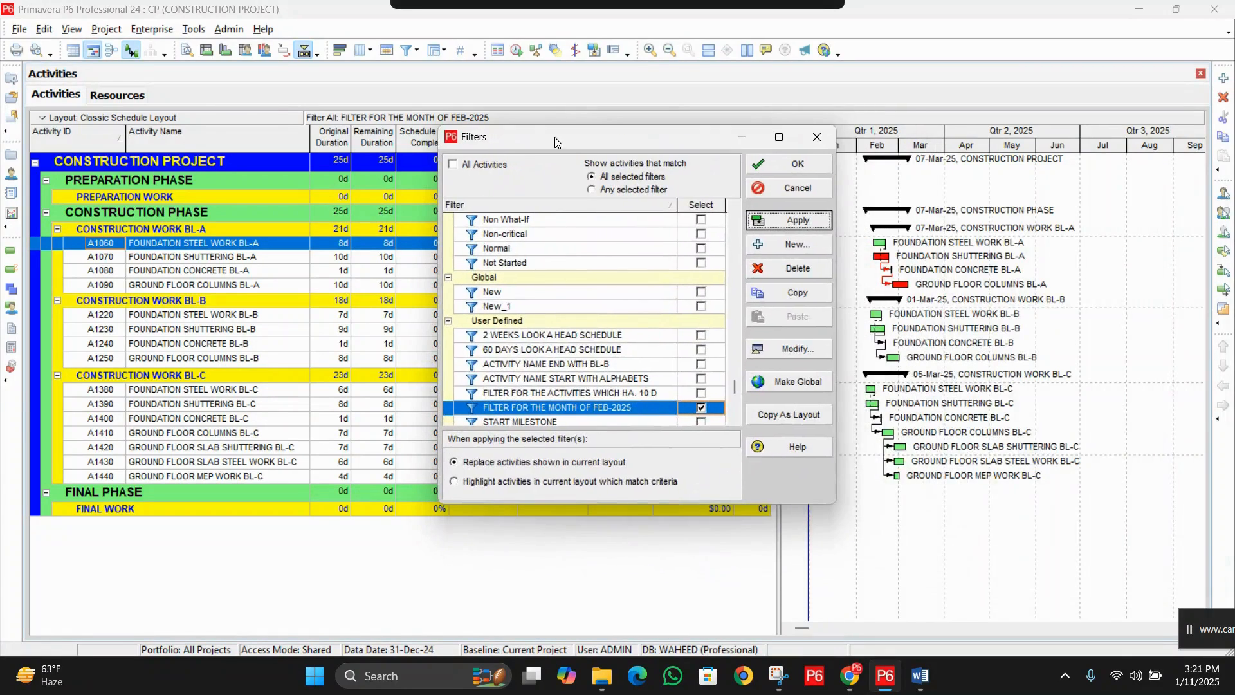
left_click(808, 353)
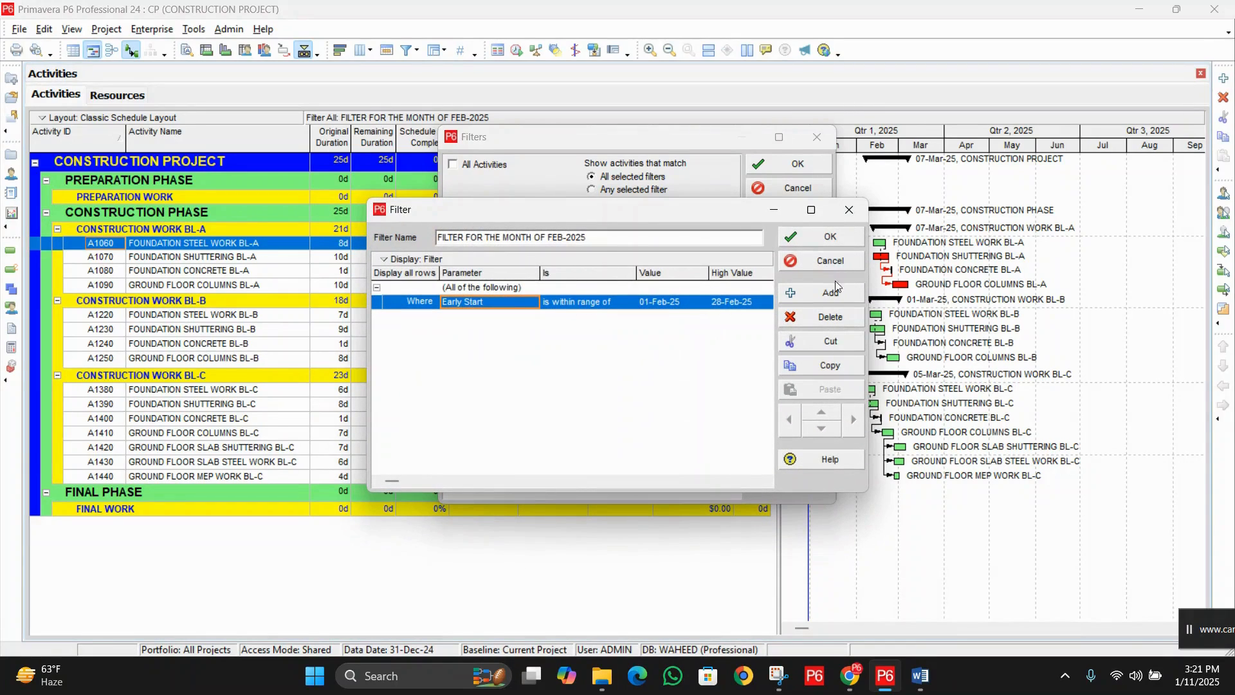
left_click(833, 291)
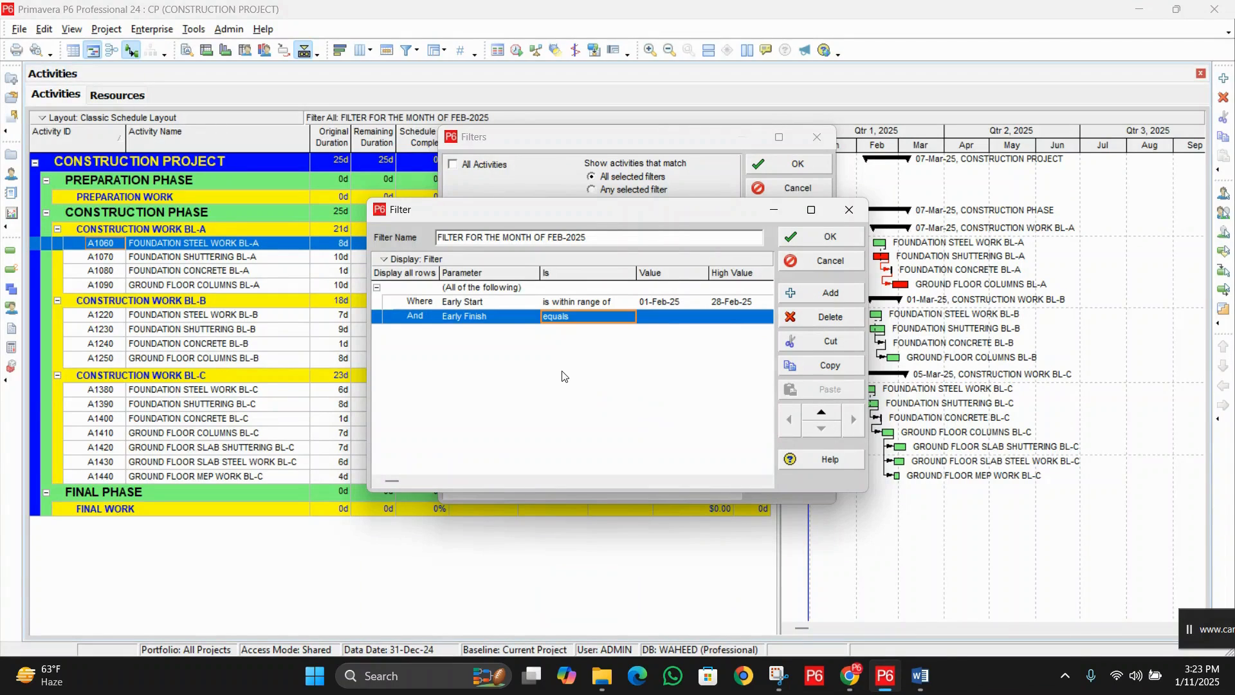
left_click(494, 321)
left_click(494, 319)
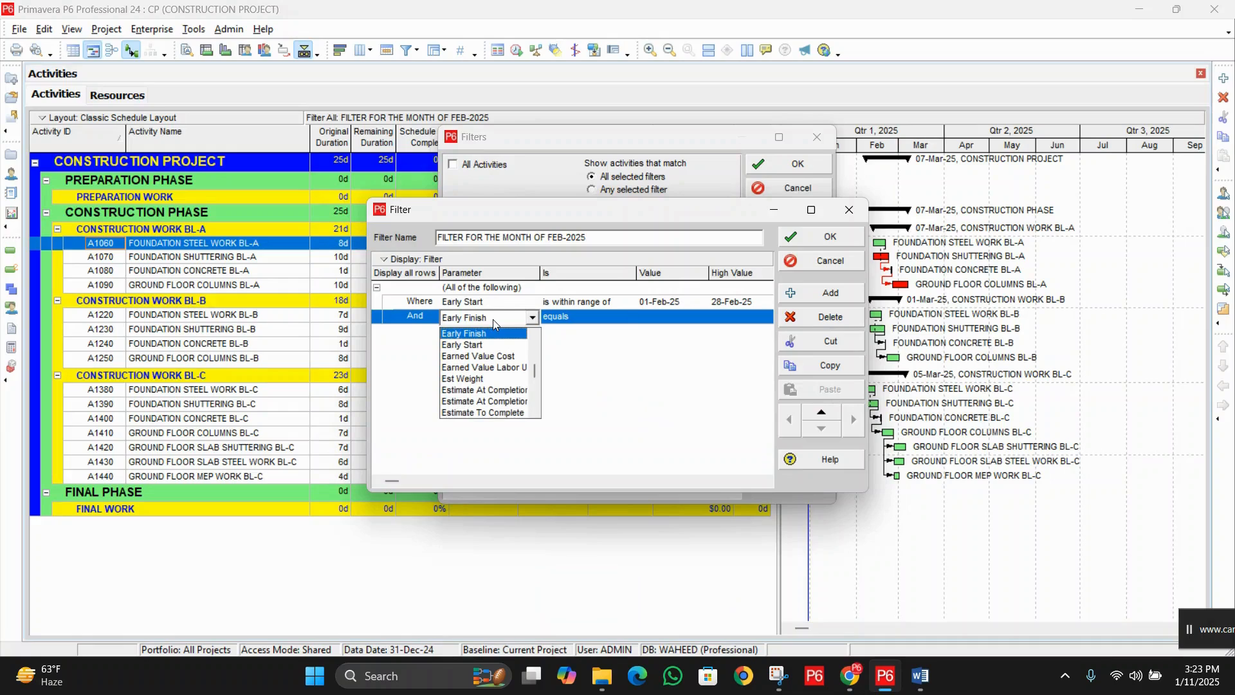
left_click(494, 334)
left_click(583, 321)
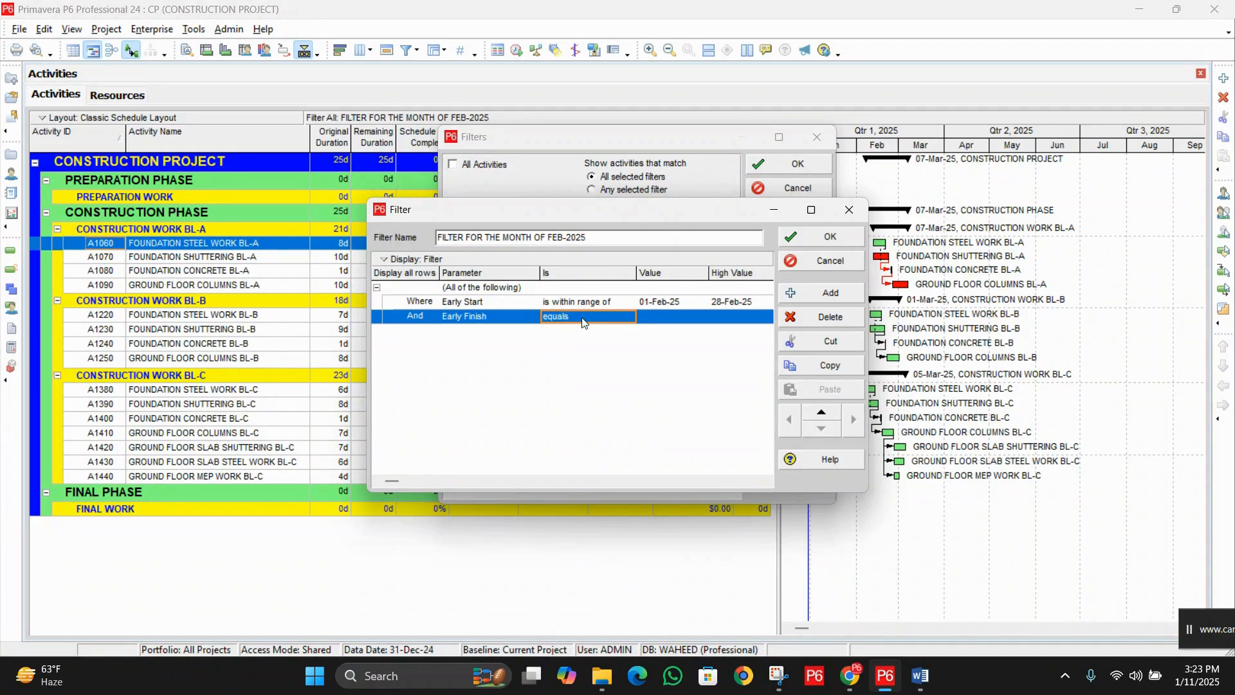
left_click(583, 320)
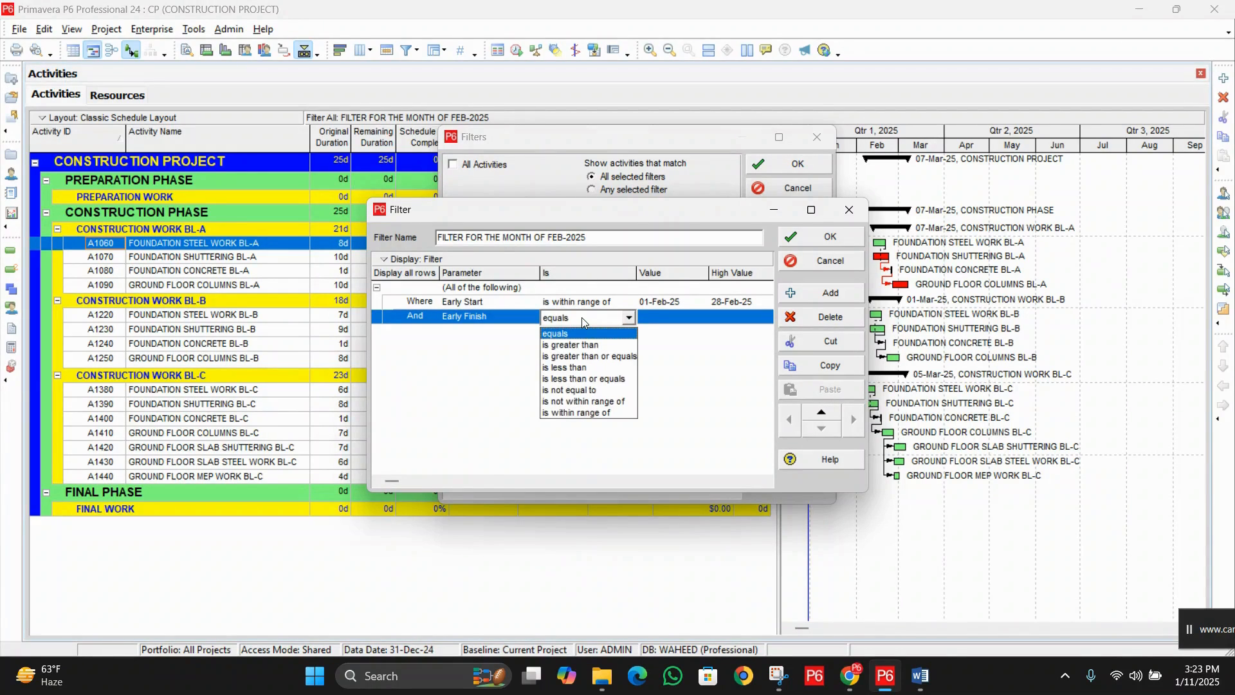
left_click(602, 414)
- Set the low value of the Early Finish range to the custom date 01-Feb-25
left_click(659, 319)
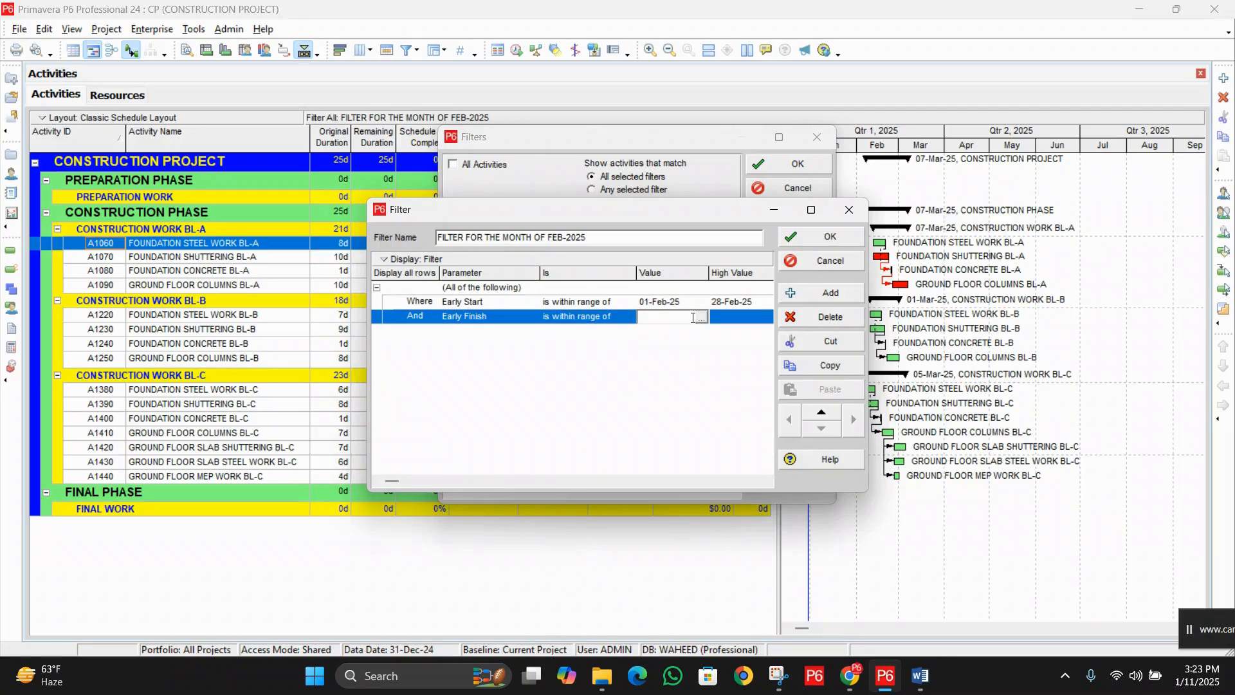
left_click(701, 319)
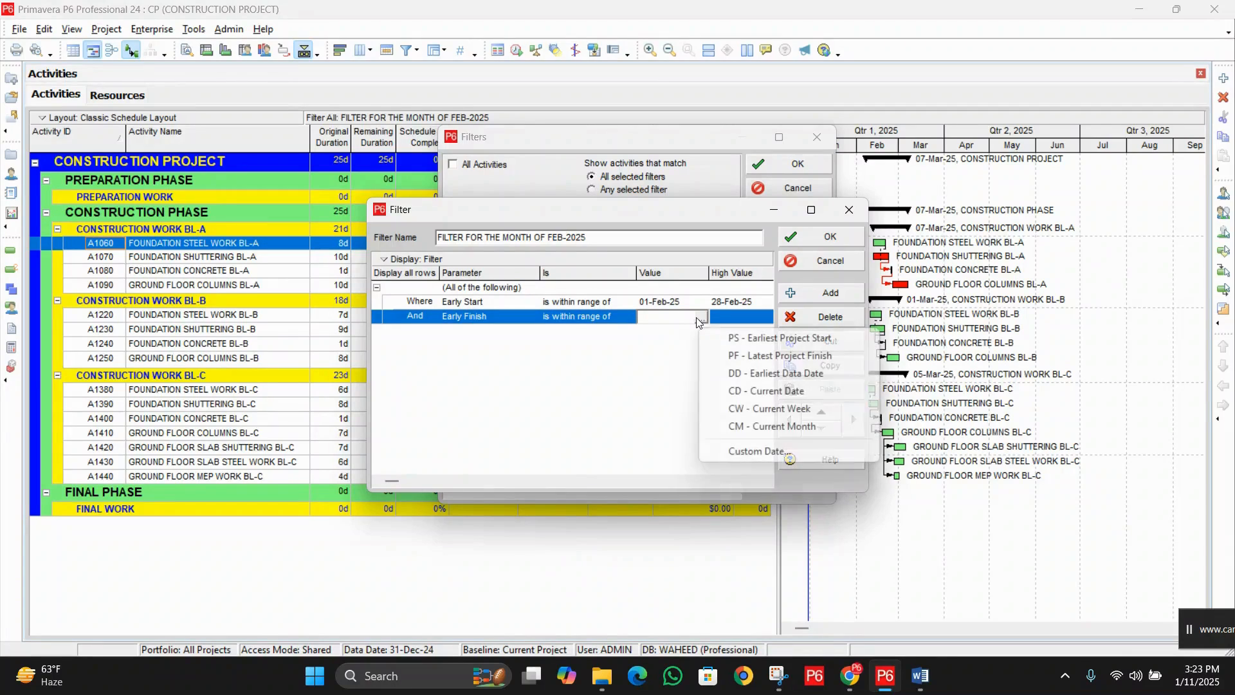
left_click(755, 451)
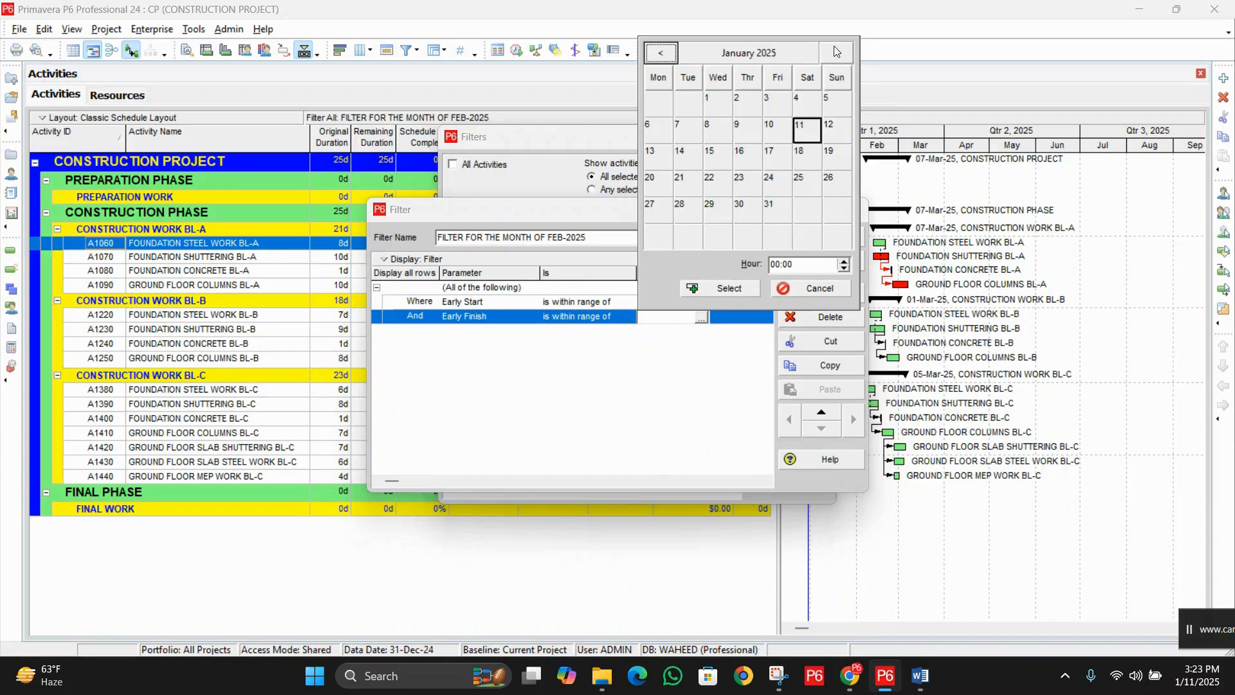
left_click(837, 50)
left_click(801, 101)
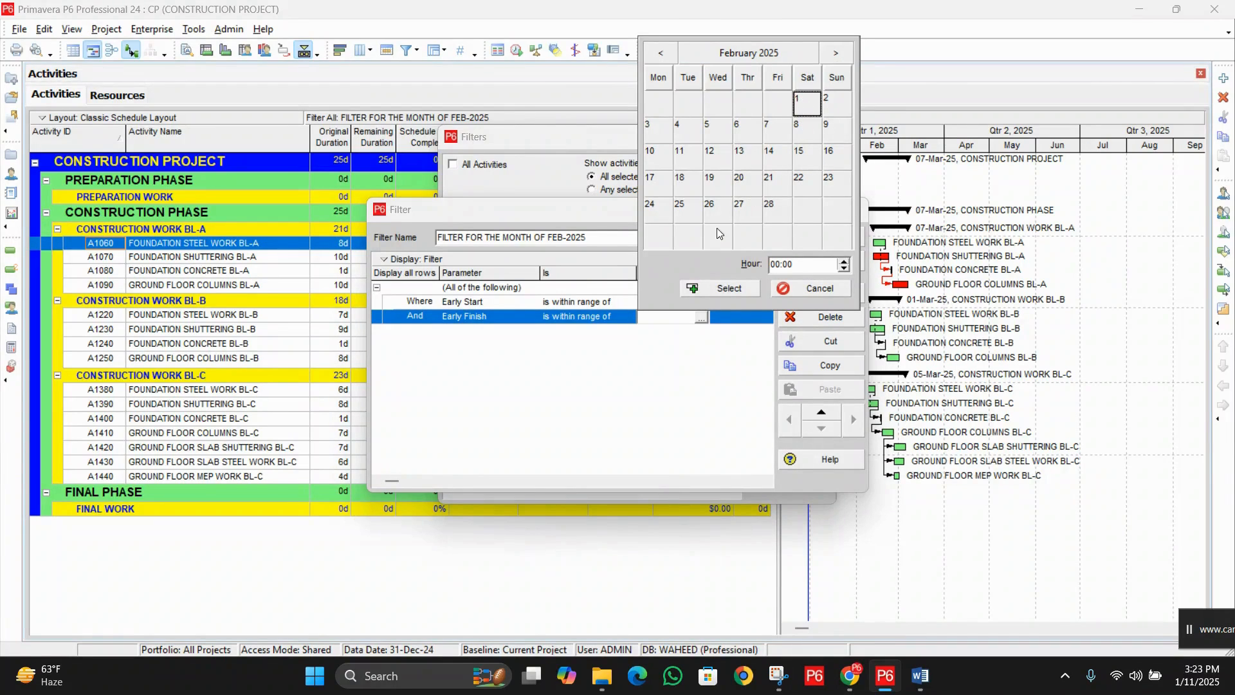
left_click(700, 296)
- Set the high value of the Early Finish range to the custom date 28-Feb-25
left_click(738, 315)
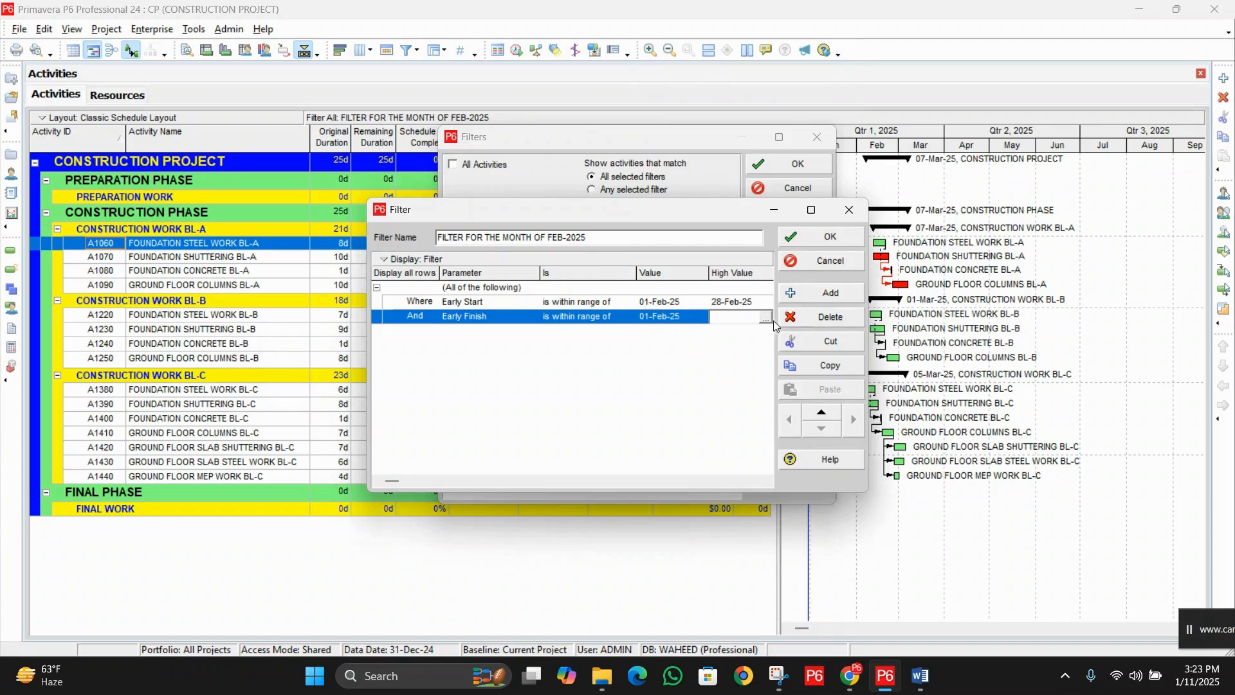
left_click(767, 320)
left_click(847, 451)
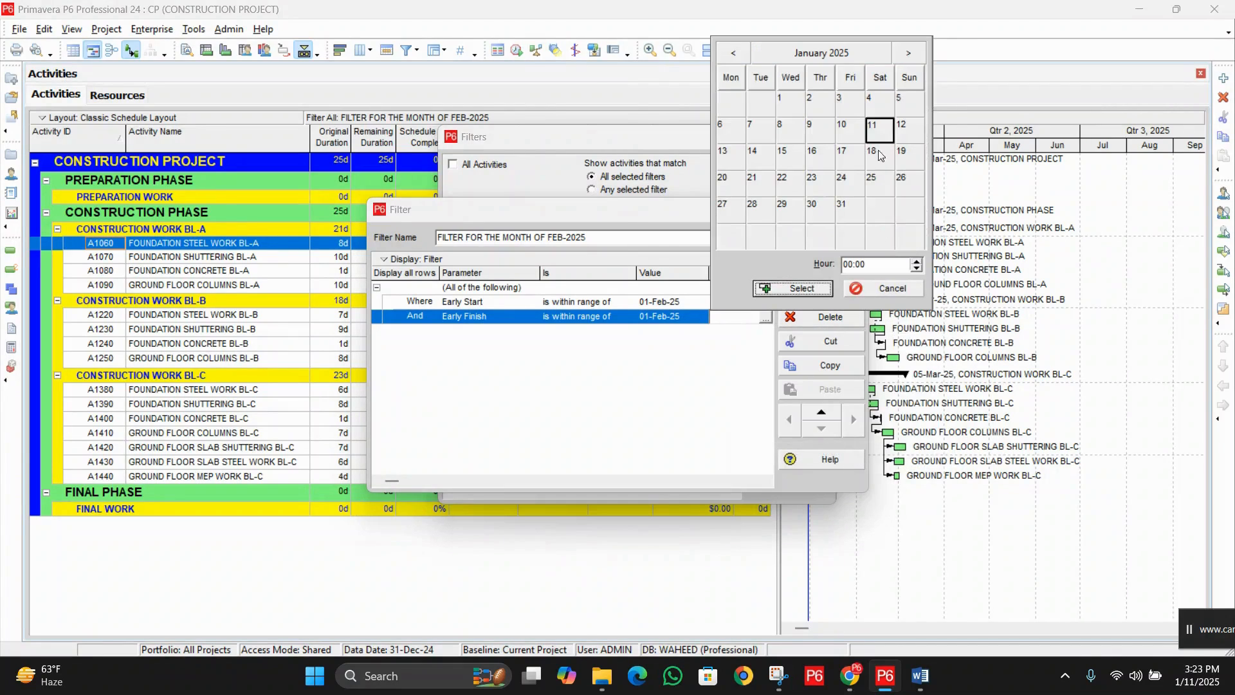
left_click(909, 53)
left_click(847, 213)
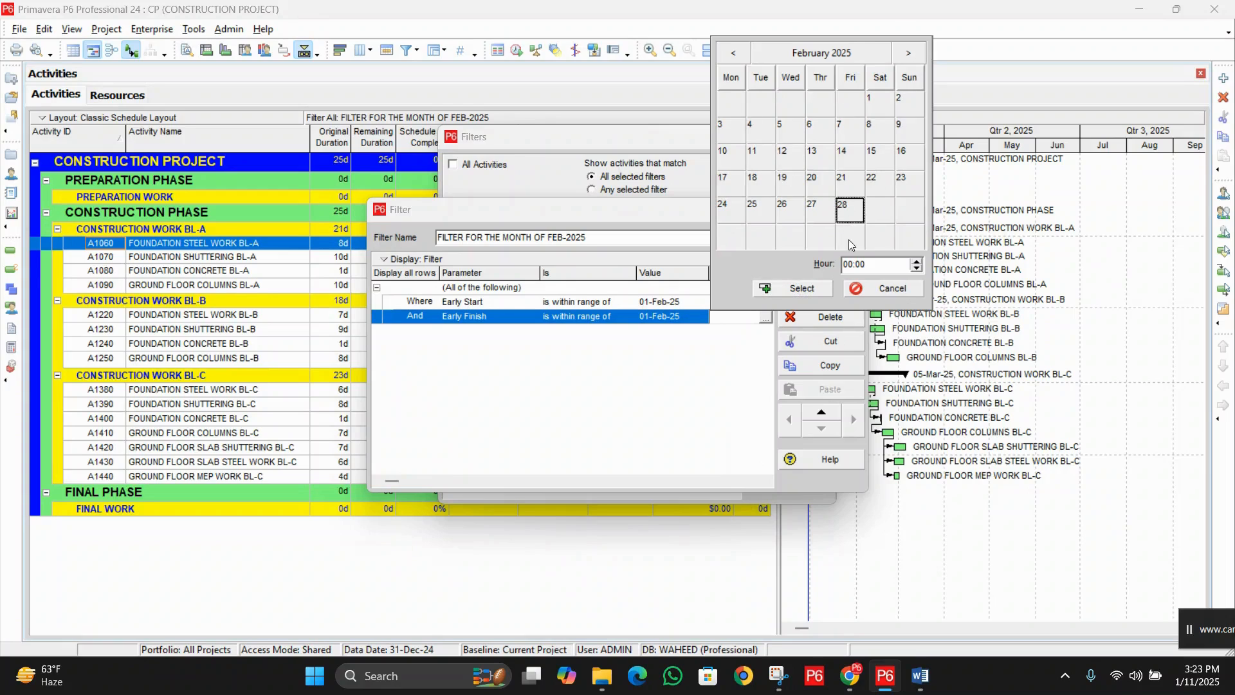
left_click(804, 290)
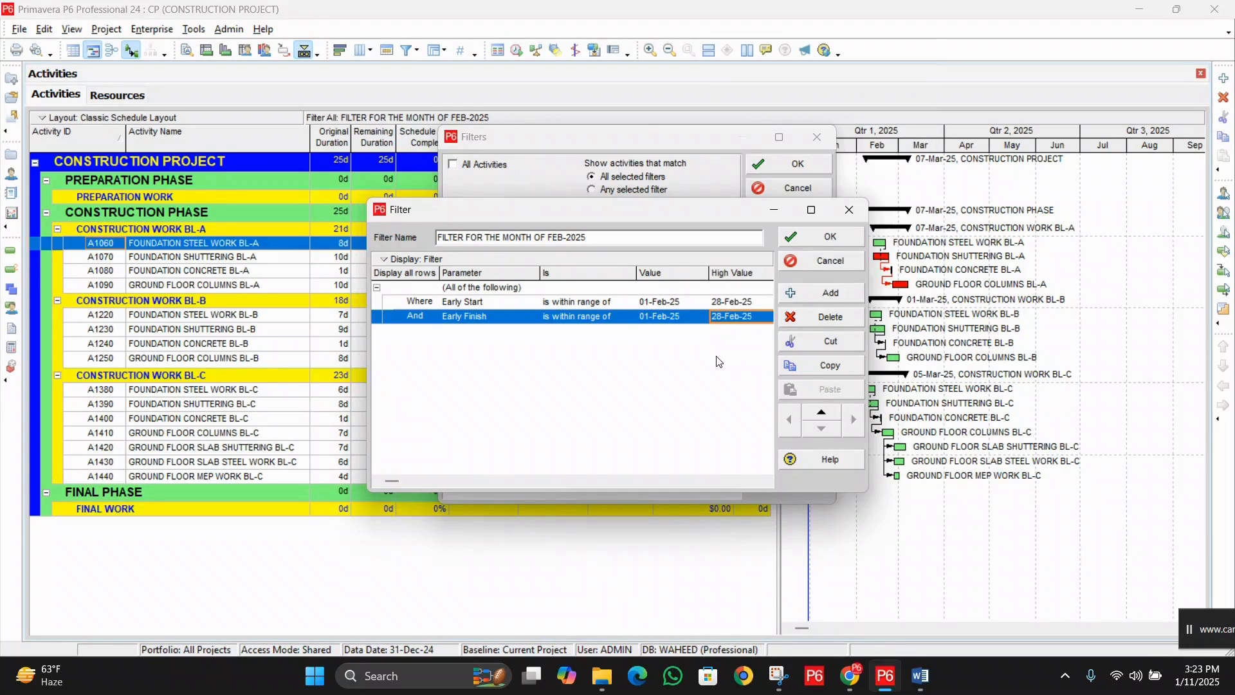
- Save the modified February 2025 filter and apply it to the activities, keeping the schedule table uncovered
left_click(812, 238)
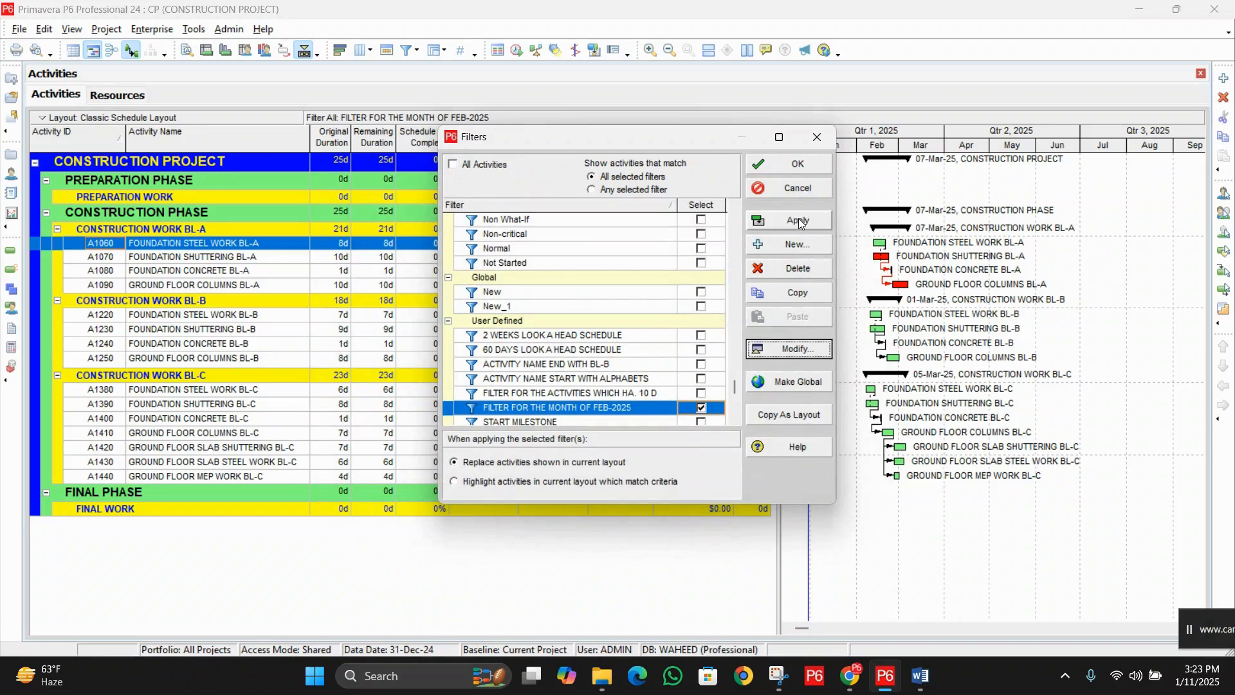
left_click(798, 219)
left_click_drag(651, 147, 896, 174)
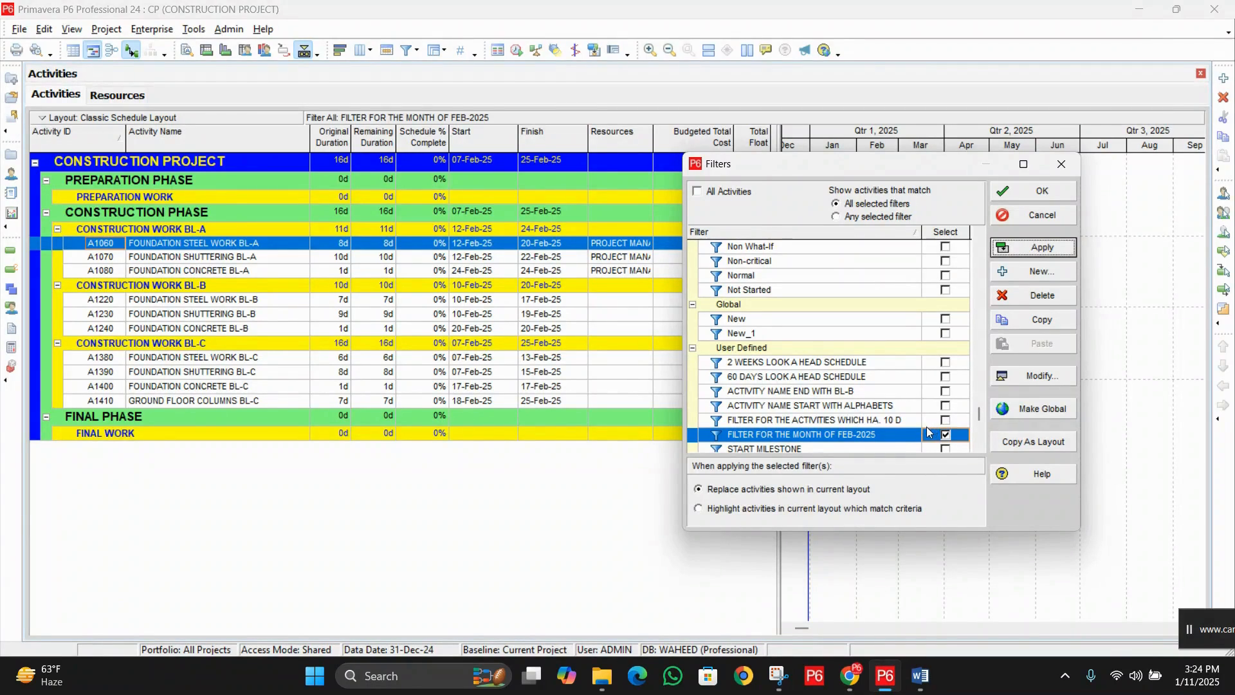
- Deselect the February 2025 filter and apply the change to show all activities in the schedule
left_click(946, 436)
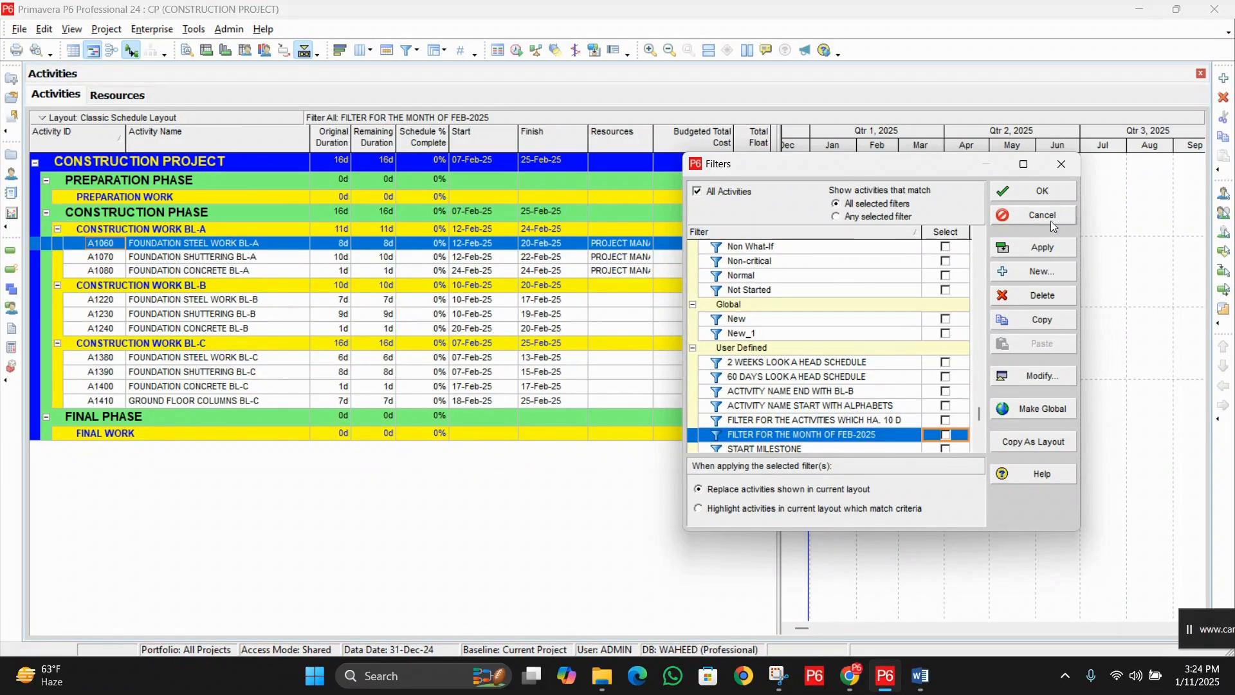
left_click(1040, 249)
left_click_drag(882, 171, 633, 171)
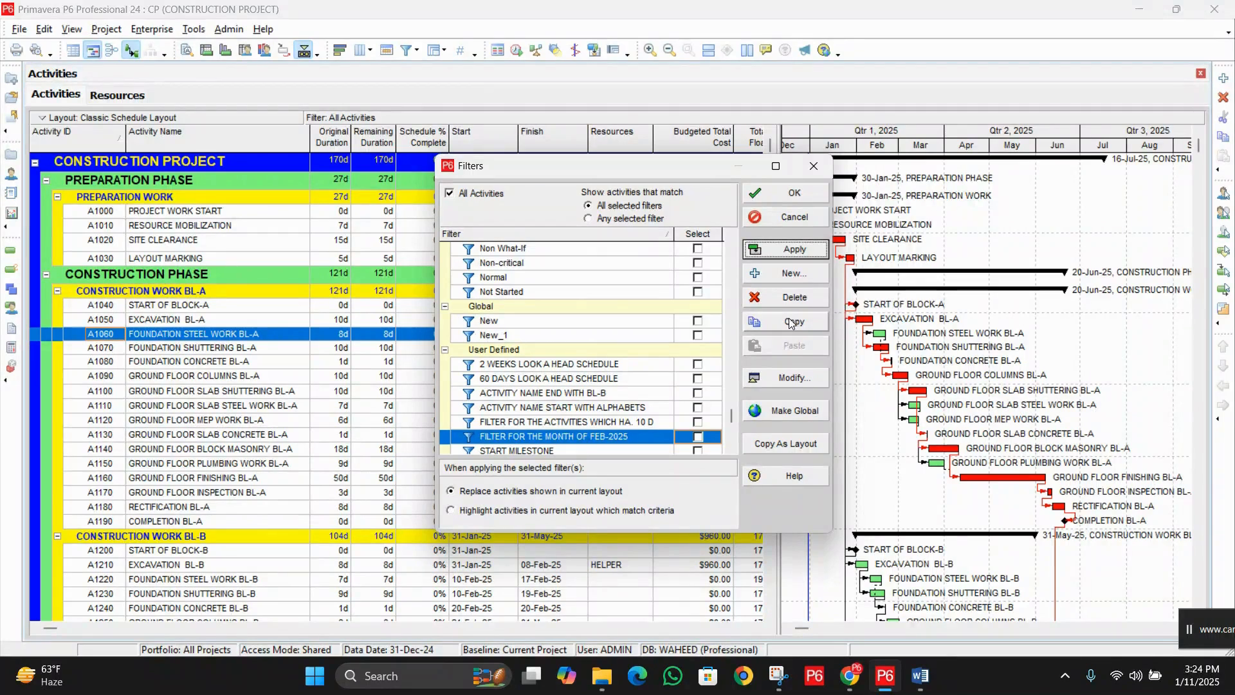
- Create a new user-defined filter named FILTER FOR THE CONSTRUCTION WORK BL-A
left_click(796, 277)
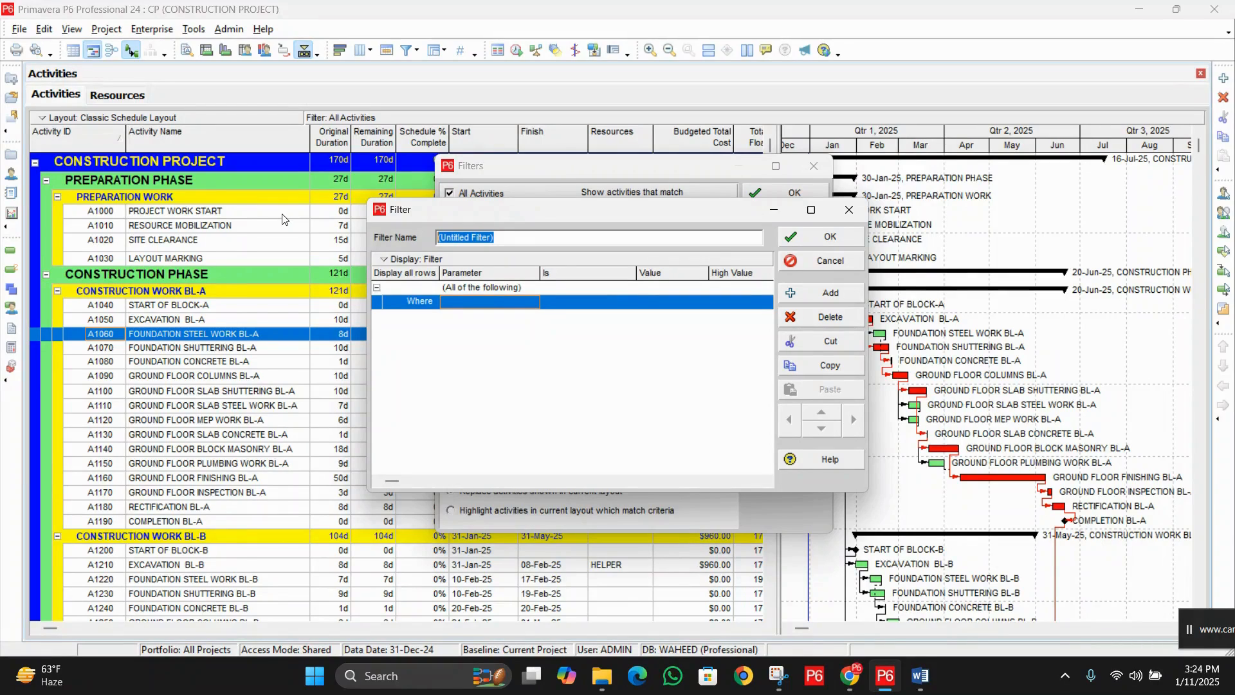
type("FILTER FOR THE CONSTRUCTION ")
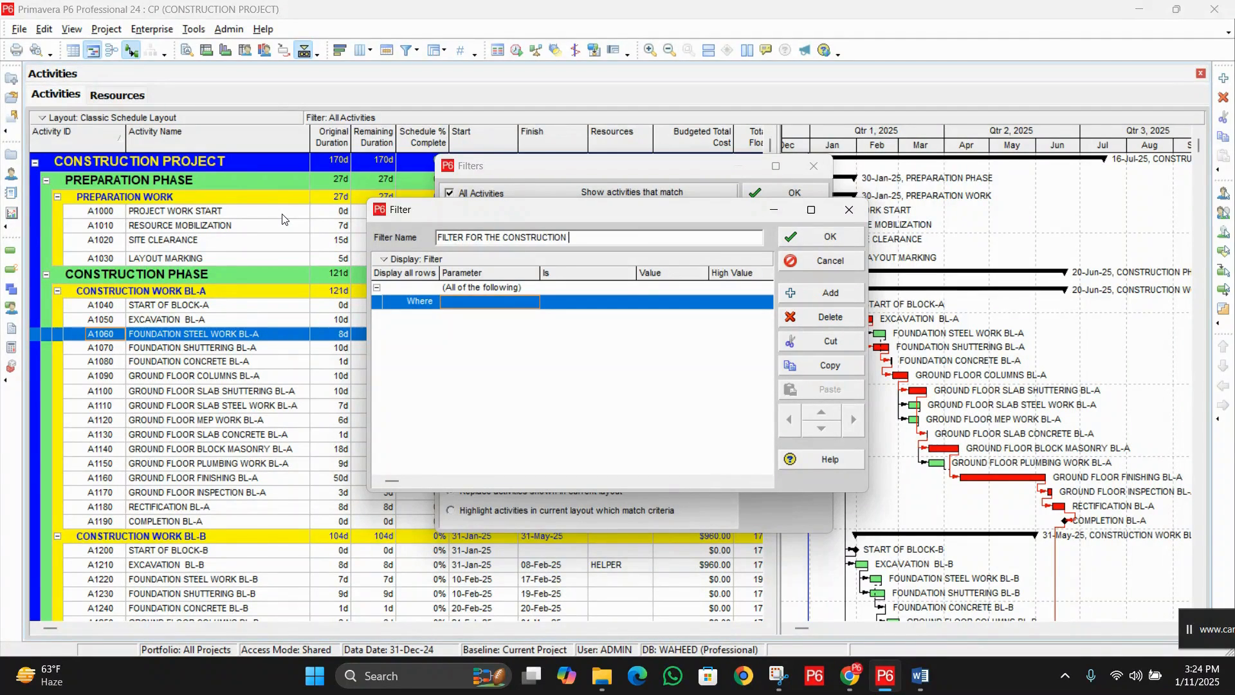
type("WORK BL-A")
- Set the new filter's condition to WBS equals CP.2.1, the Construction Work BL-A element
left_click(490, 302)
scroll(483, 357, "down", 15)
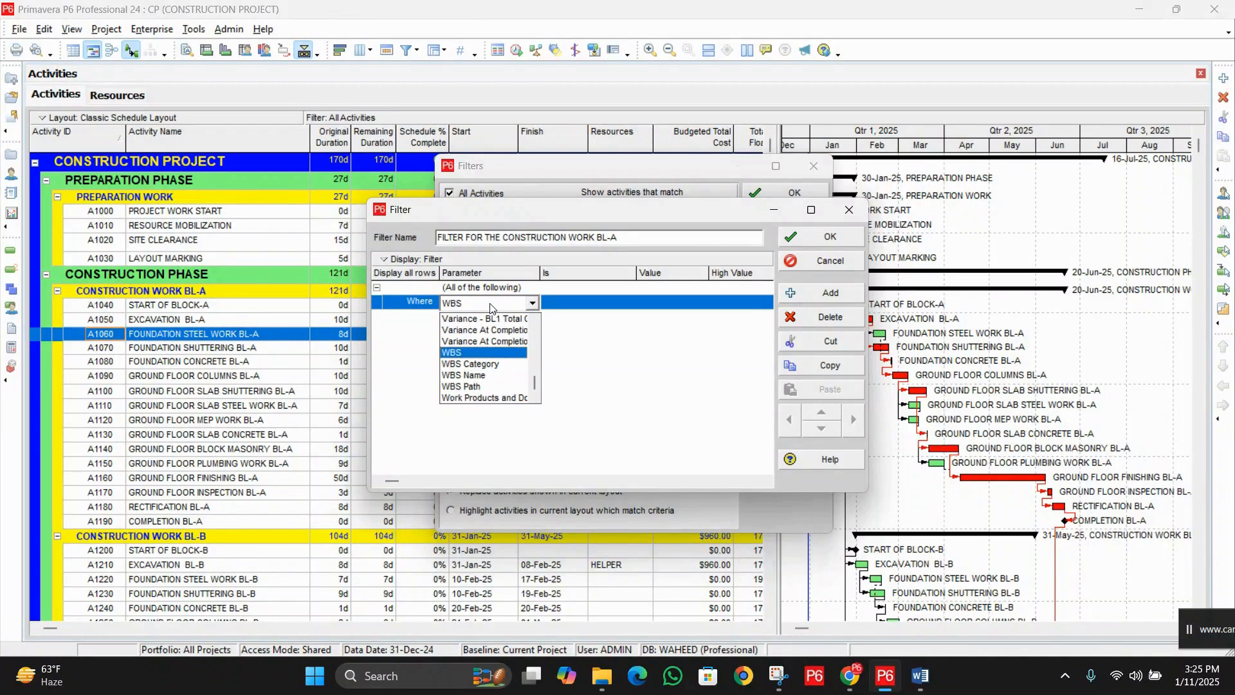
left_click(484, 355)
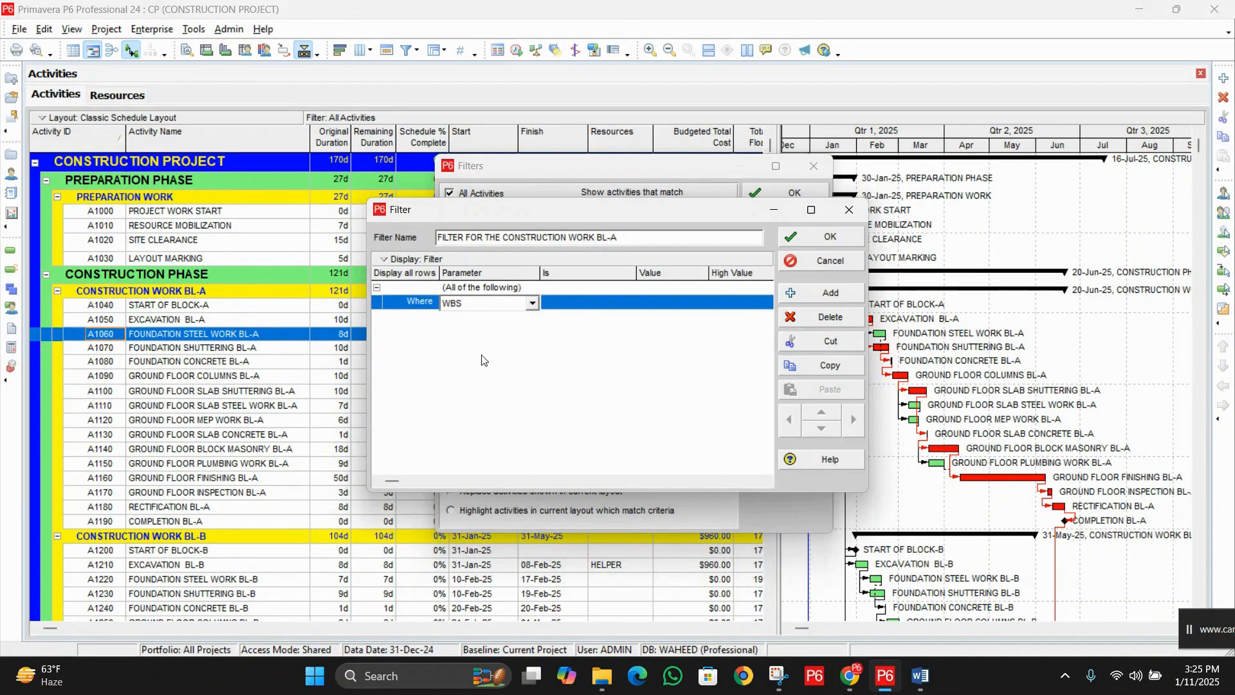
left_click(583, 307)
left_click(580, 319)
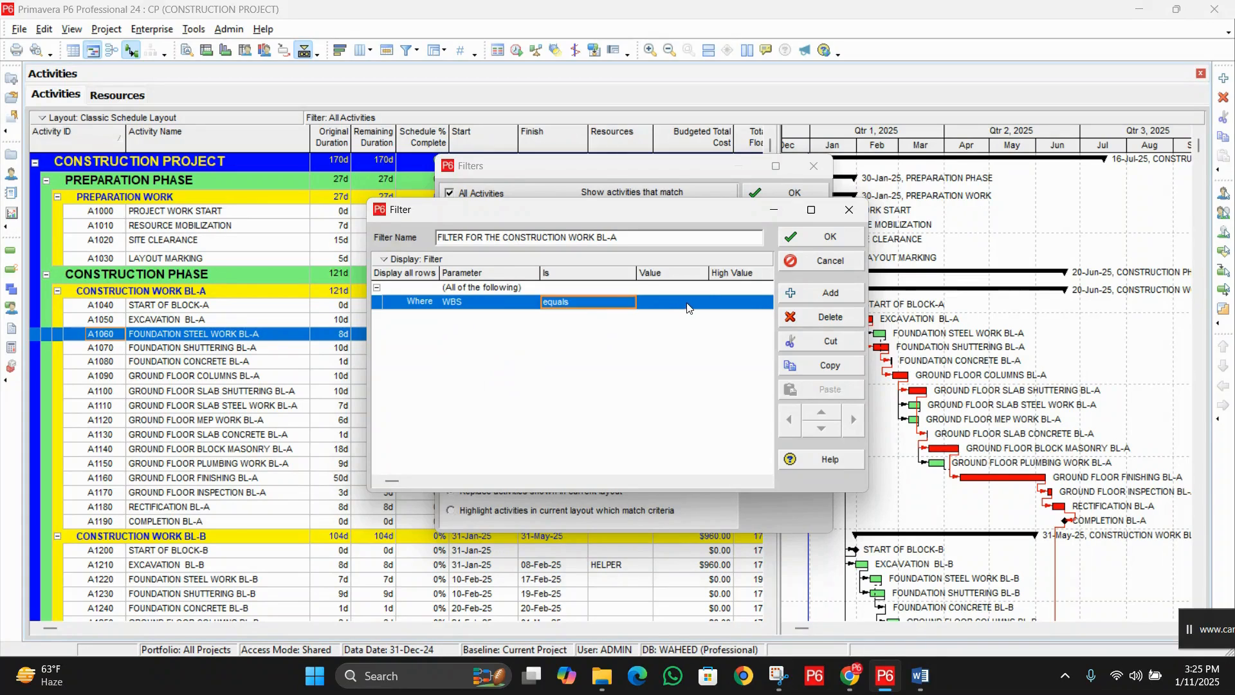
left_click(686, 303)
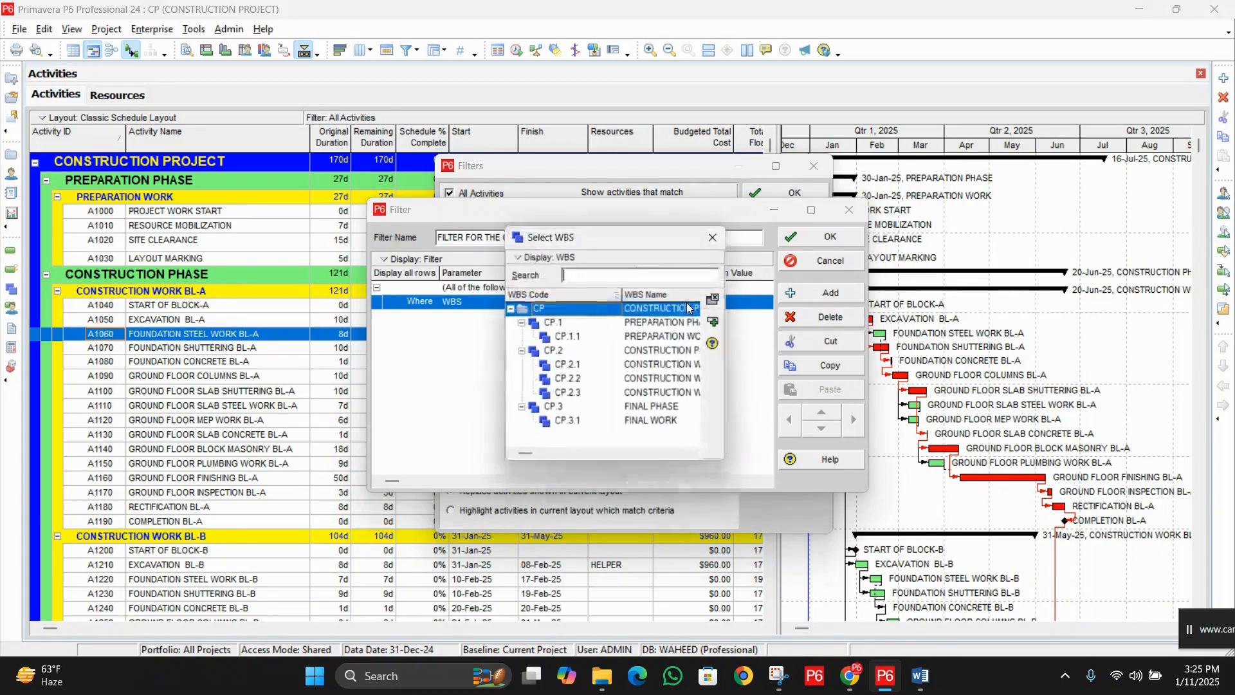
double_click(662, 367)
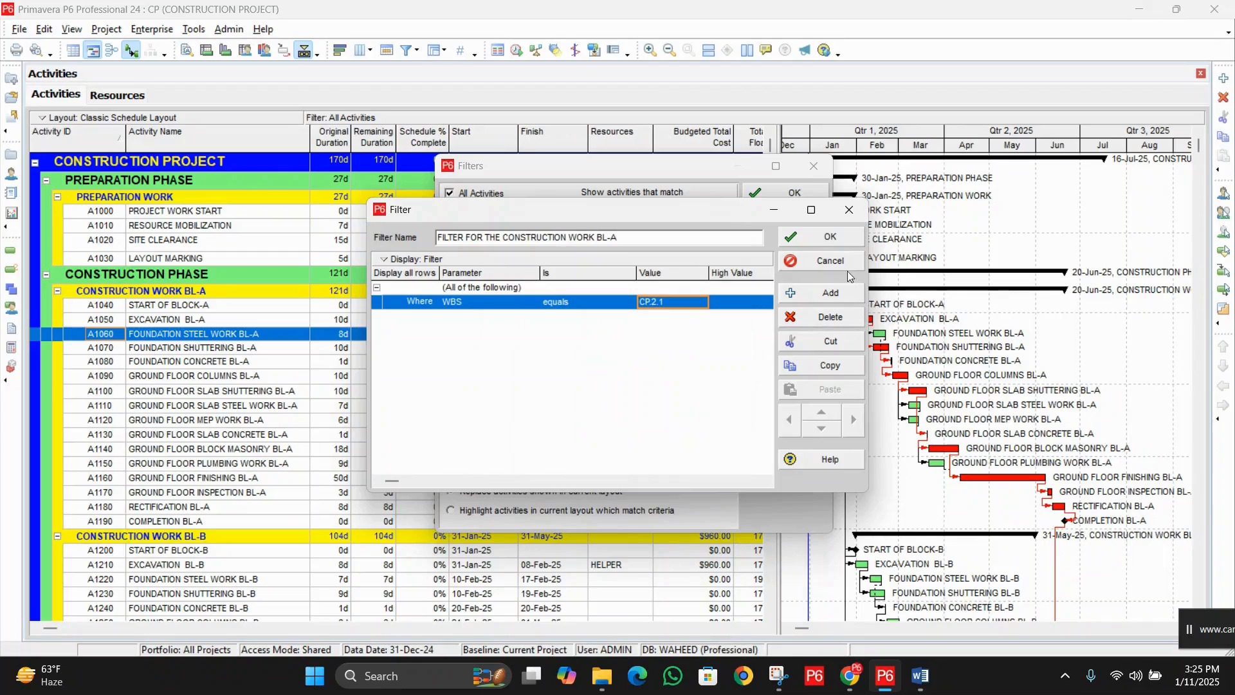
- Save the FILTER FOR THE CONSTRUCTION WORK BL-A filter and apply it to the activities, keeping the schedule table uncovered
left_click(832, 238)
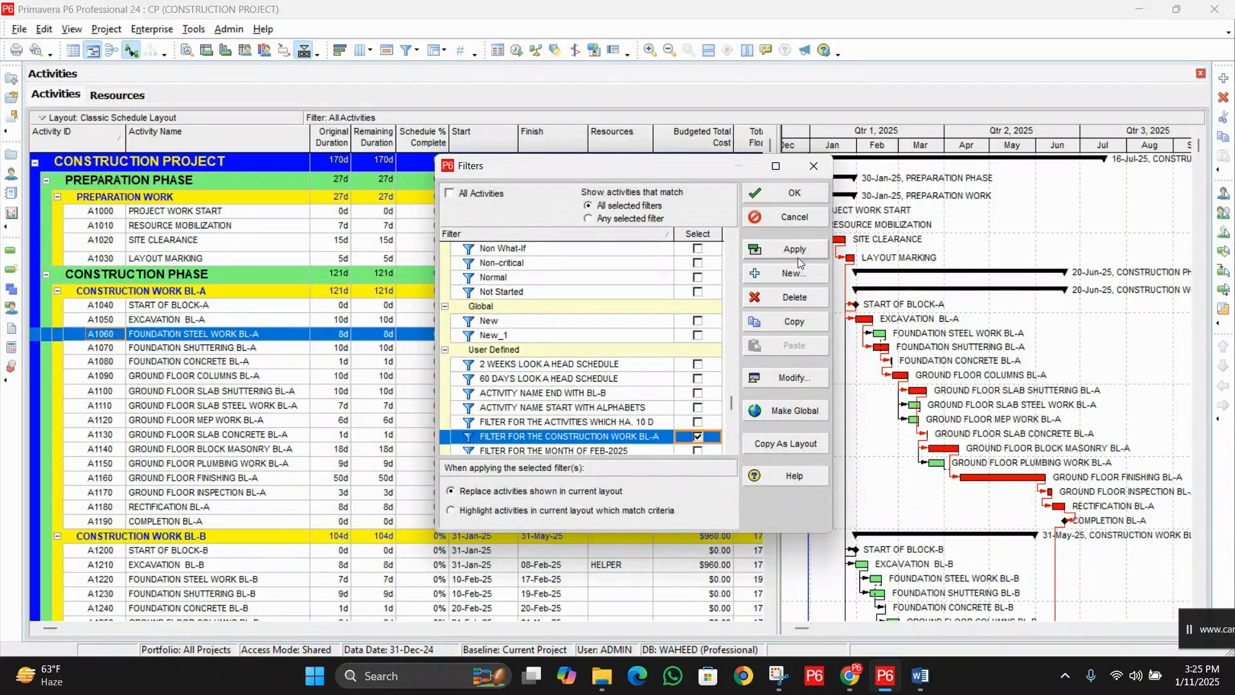
left_click(798, 252)
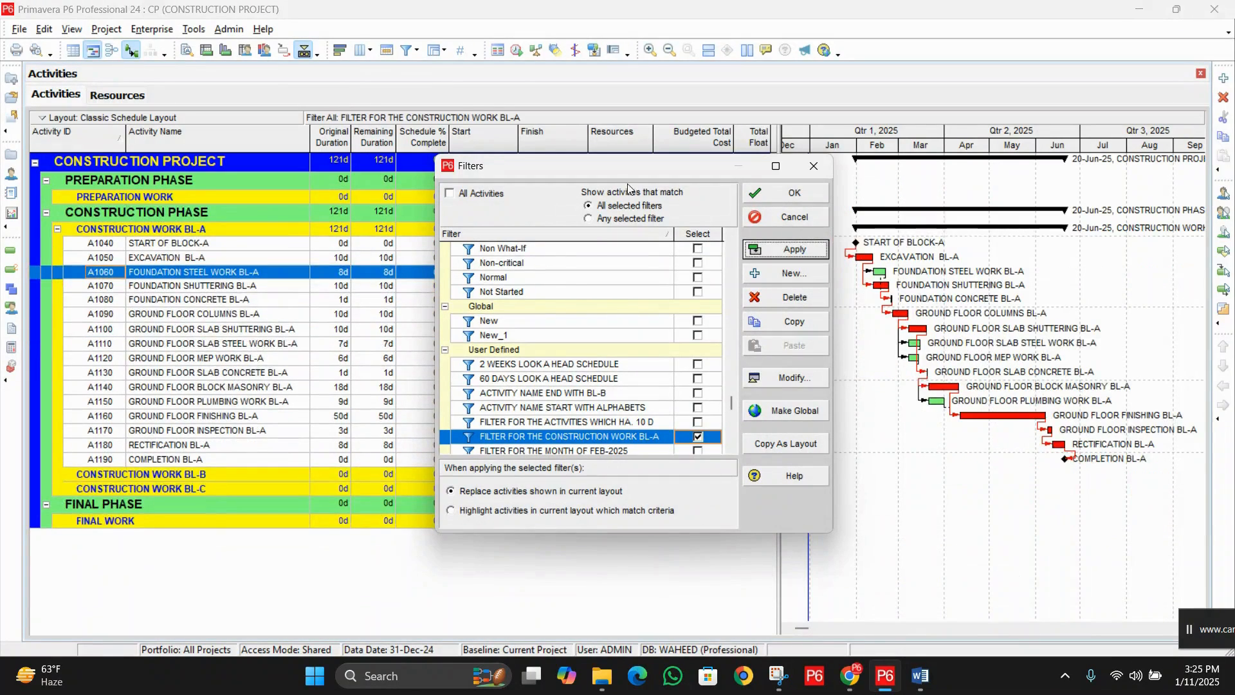
left_click_drag(612, 168, 895, 228)
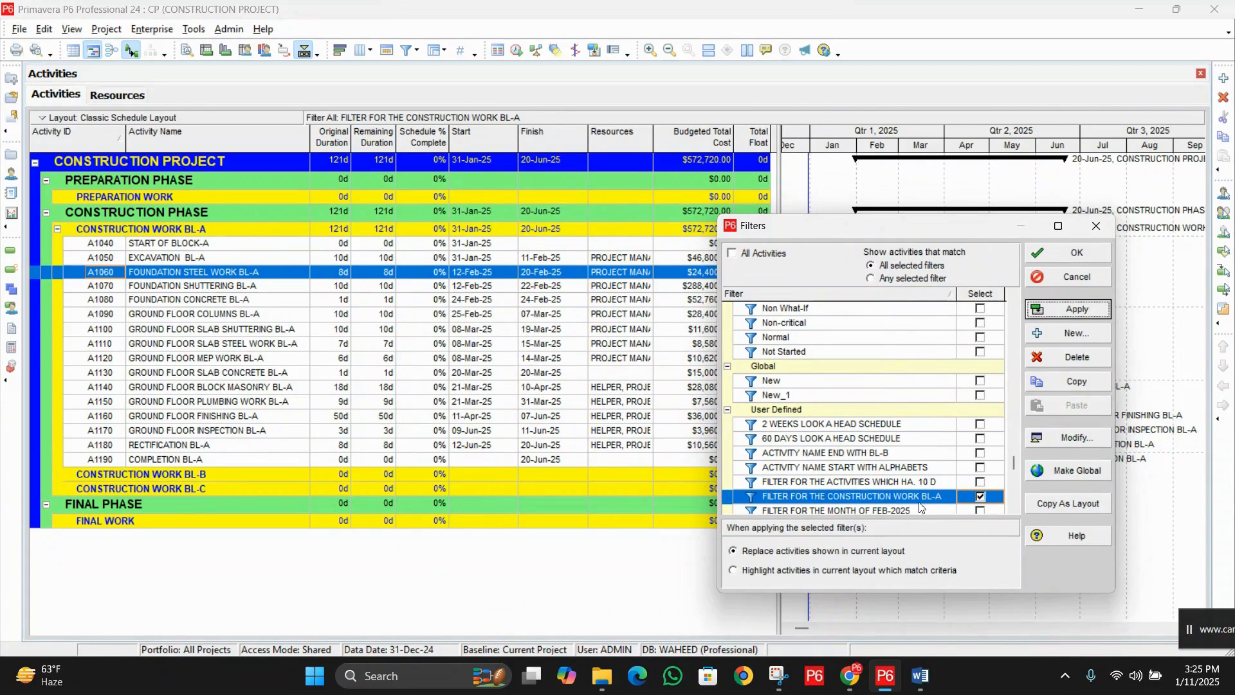
scroll(927, 505, "down", 1)
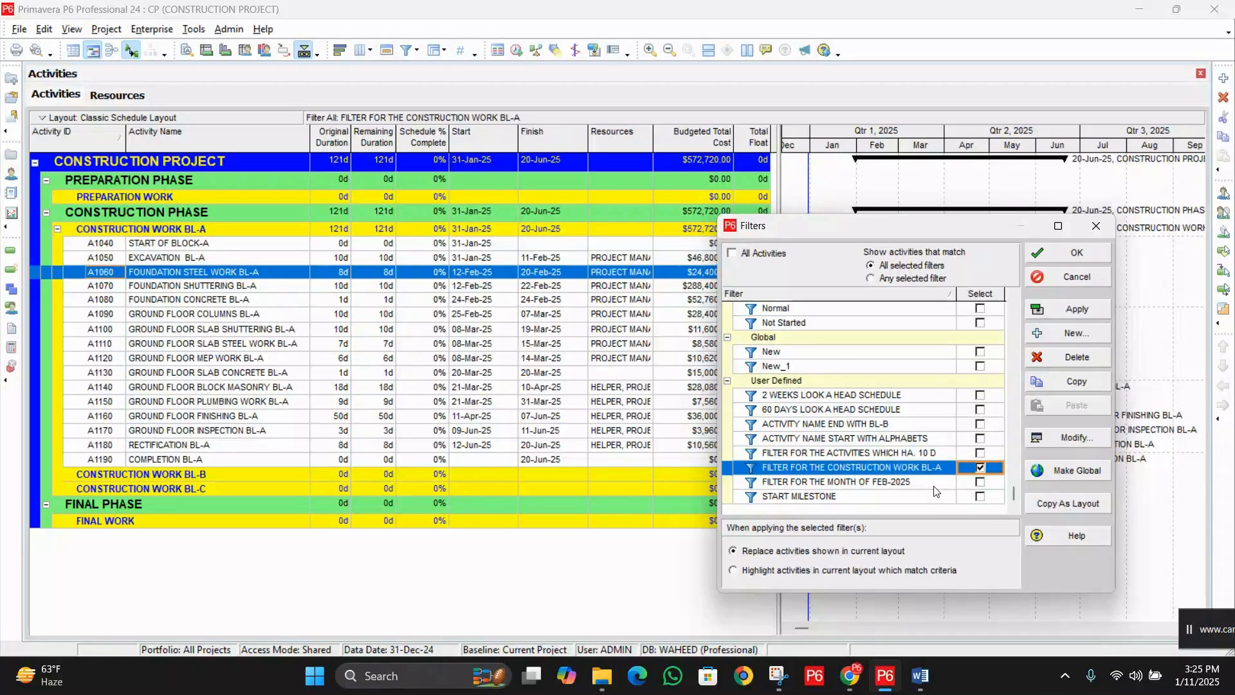
scroll(1002, 394, "up", 3)
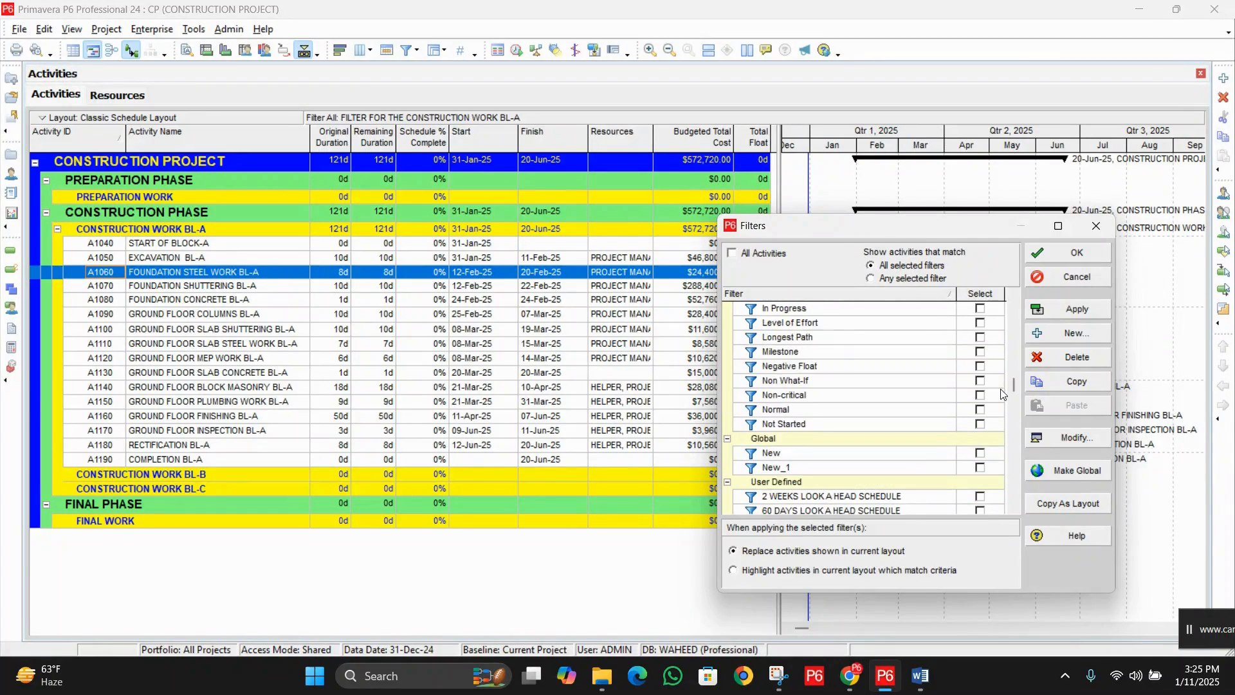
scroll(1002, 394, "up", 2)
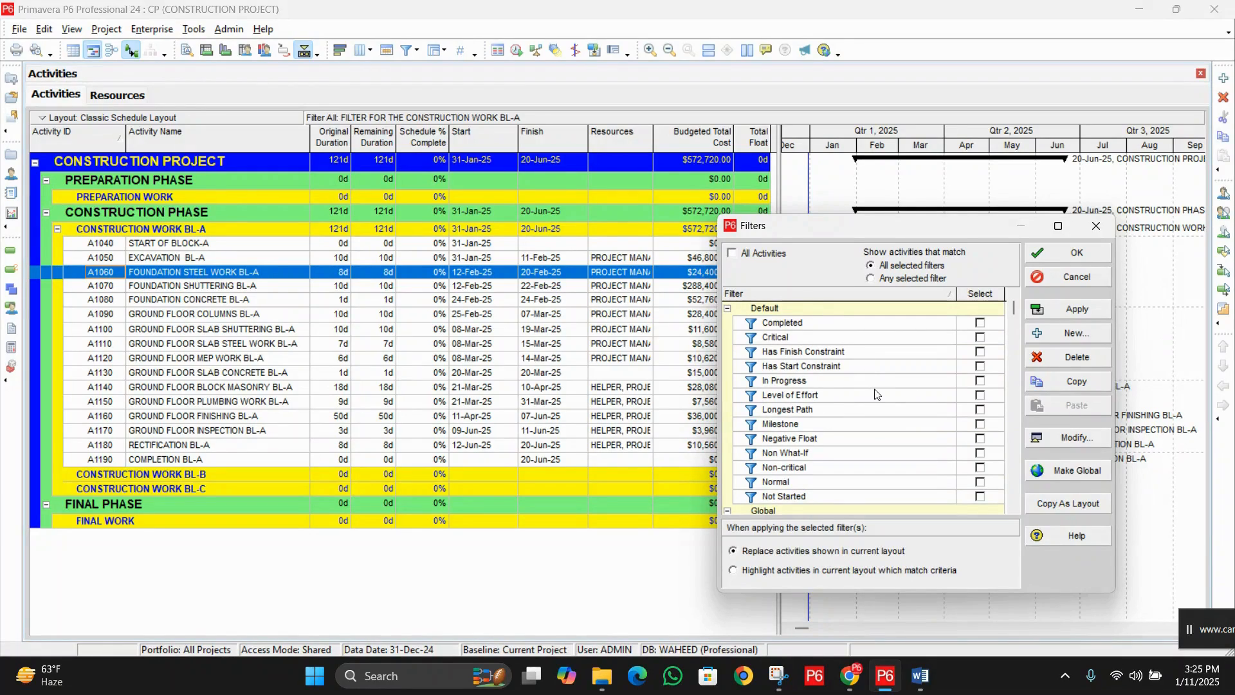
scroll(876, 393, "down", 5)
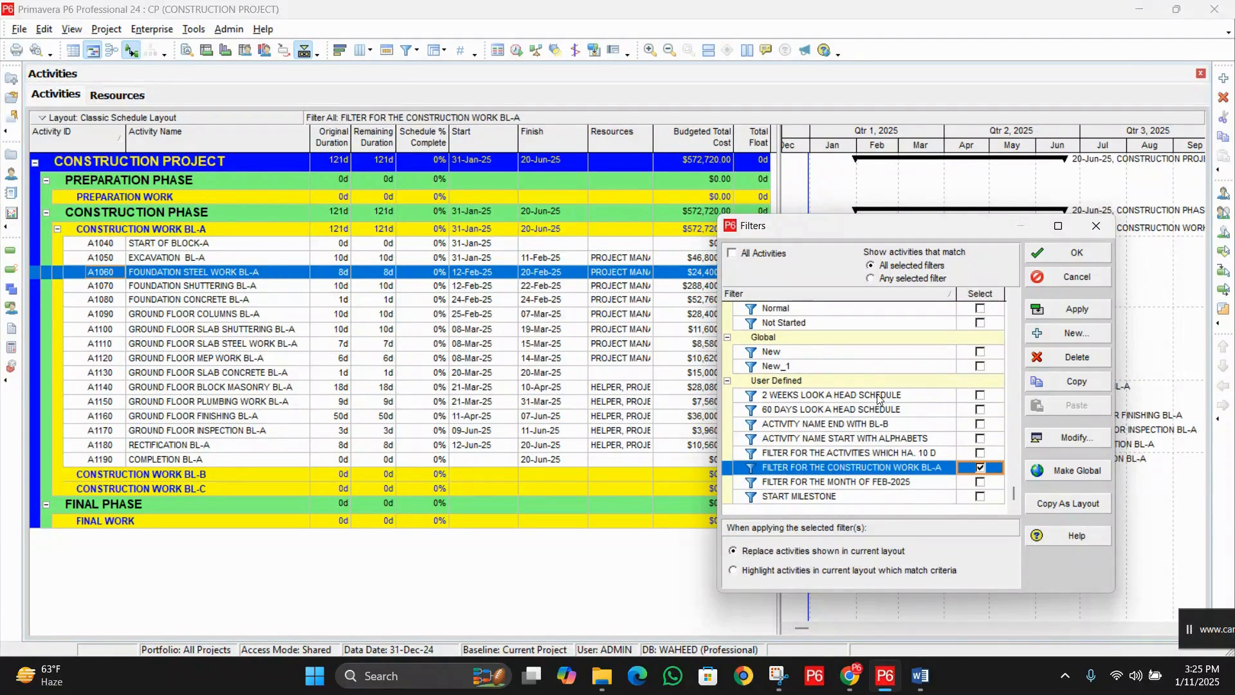